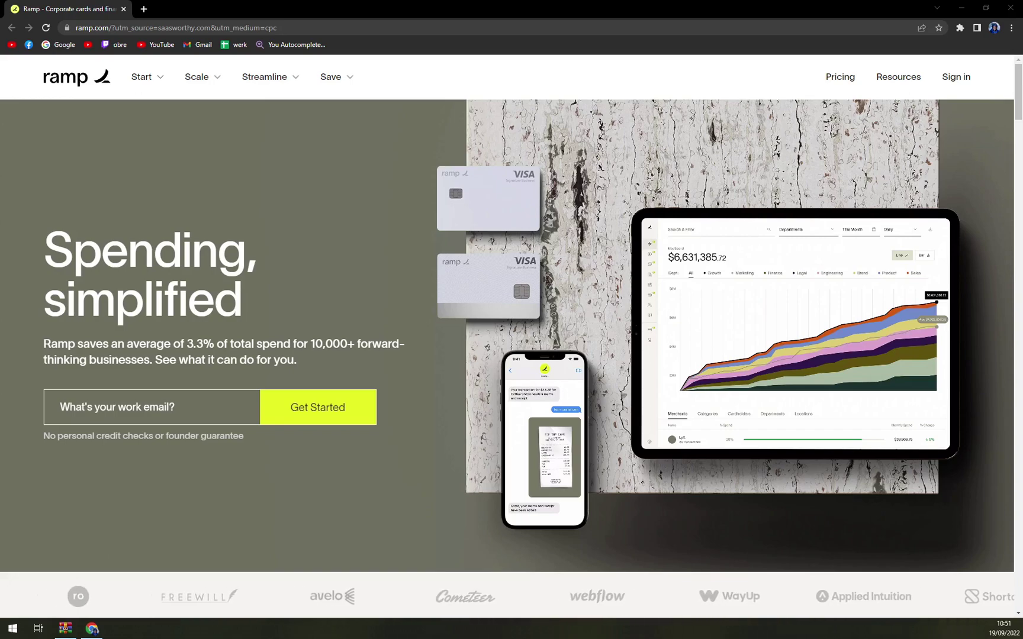
# Step: Scroll down the Ramp homepage past the industry showcase to 'Tomorrow's tech, today'
pyautogui.scroll(-1, 318, 264)
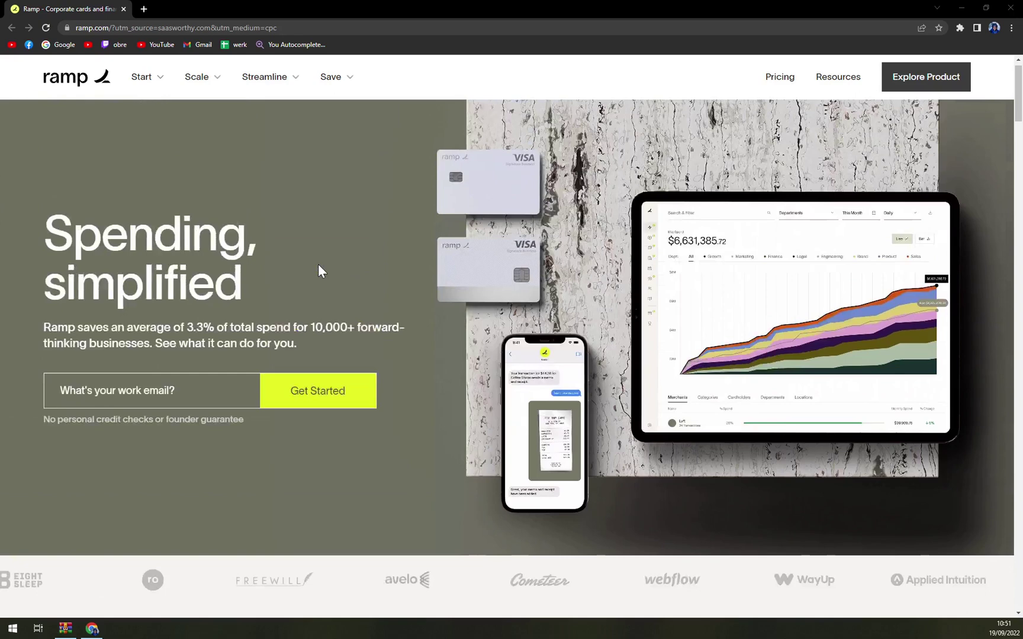
pyautogui.scroll(1, 318, 264)
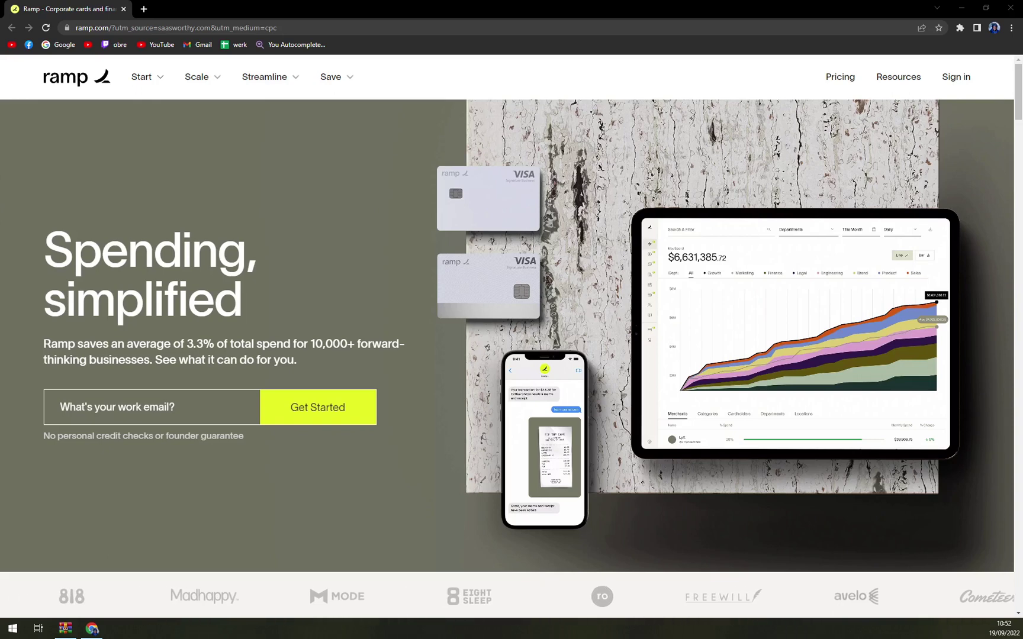
pyautogui.scroll(-1, 542, 274)
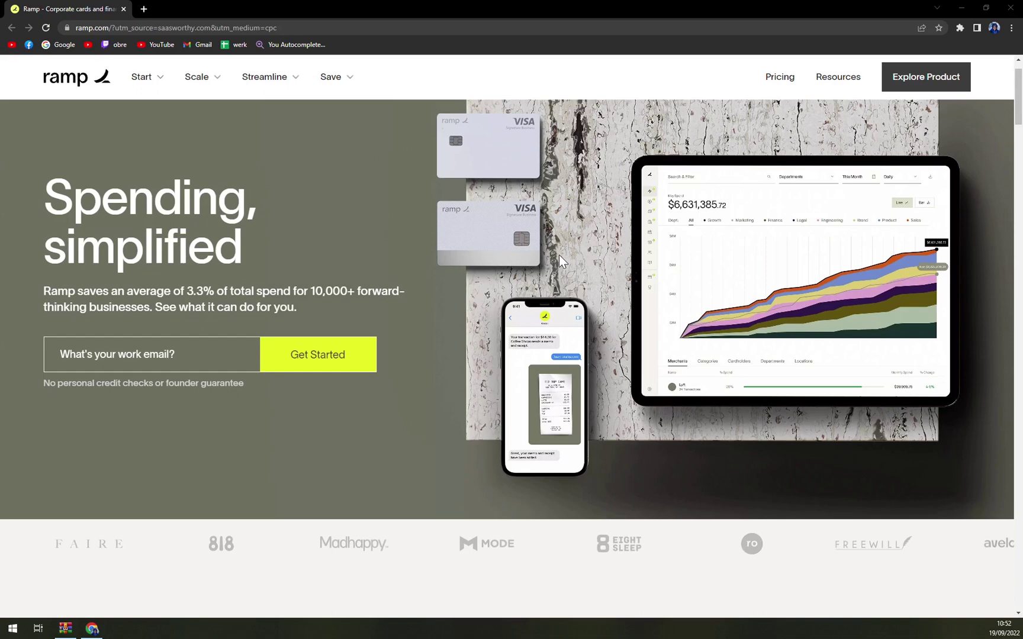
pyautogui.scroll(1, 558, 255)
pyautogui.scroll(-2, 574, 246)
pyautogui.scroll(-2, 575, 244)
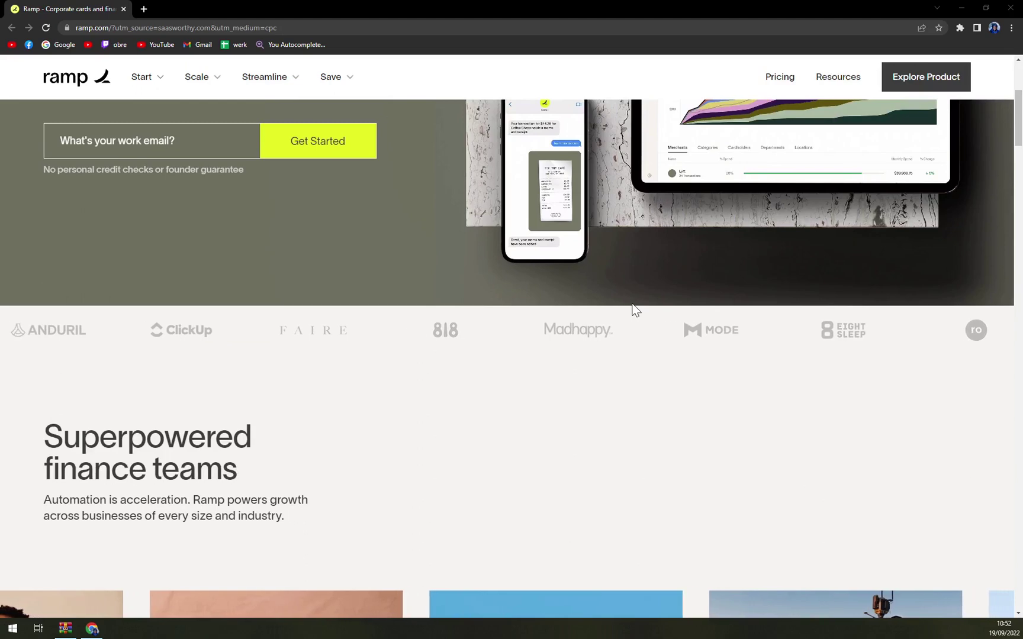
pyautogui.scroll(-2, 660, 327)
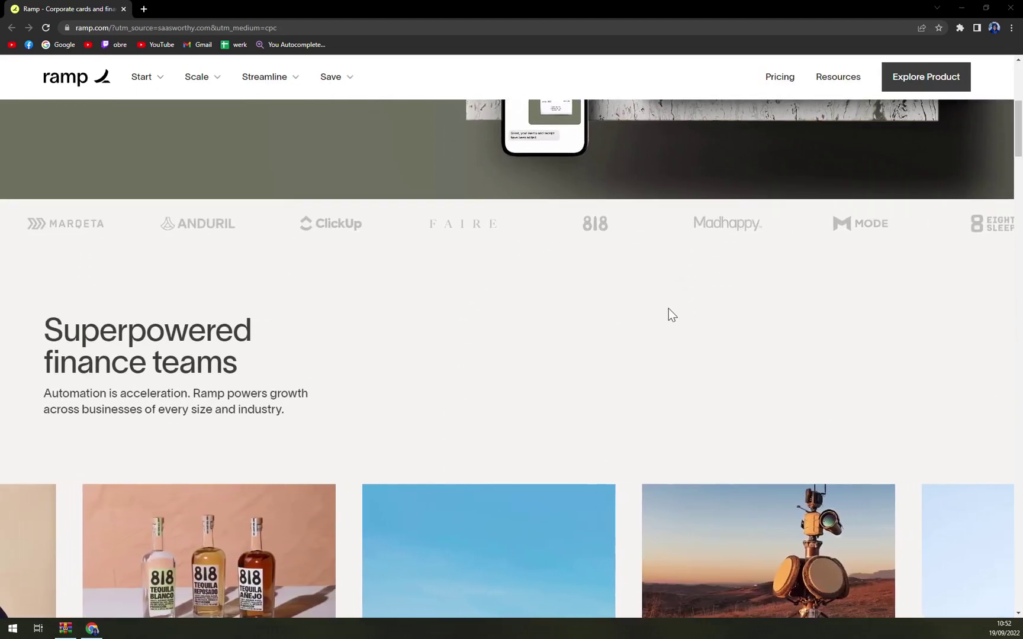
pyautogui.scroll(-3, 668, 309)
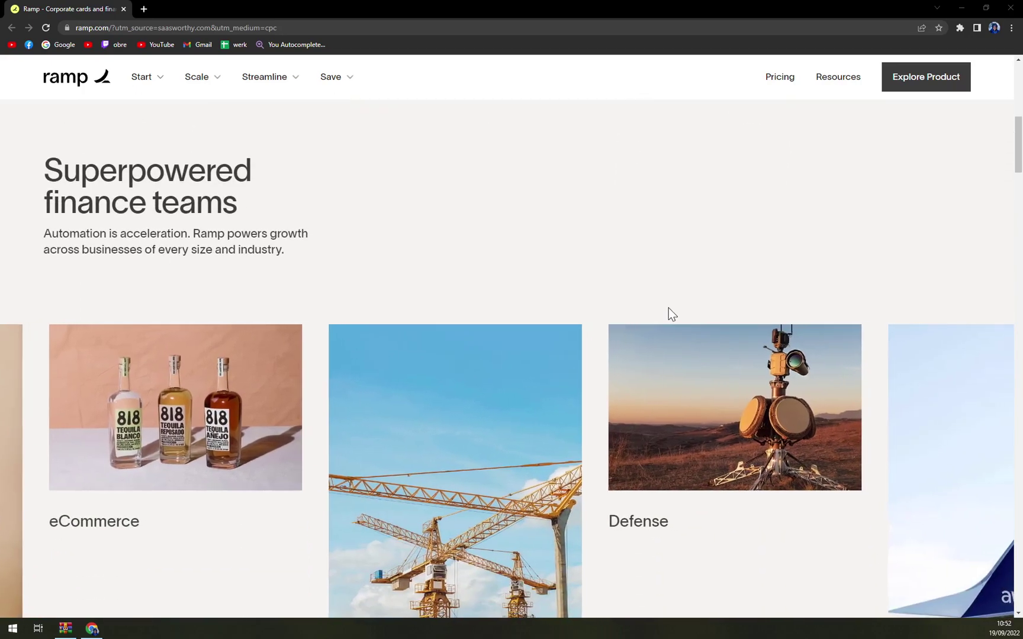
pyautogui.scroll(-4, 669, 312)
pyautogui.scroll(12, 668, 306)
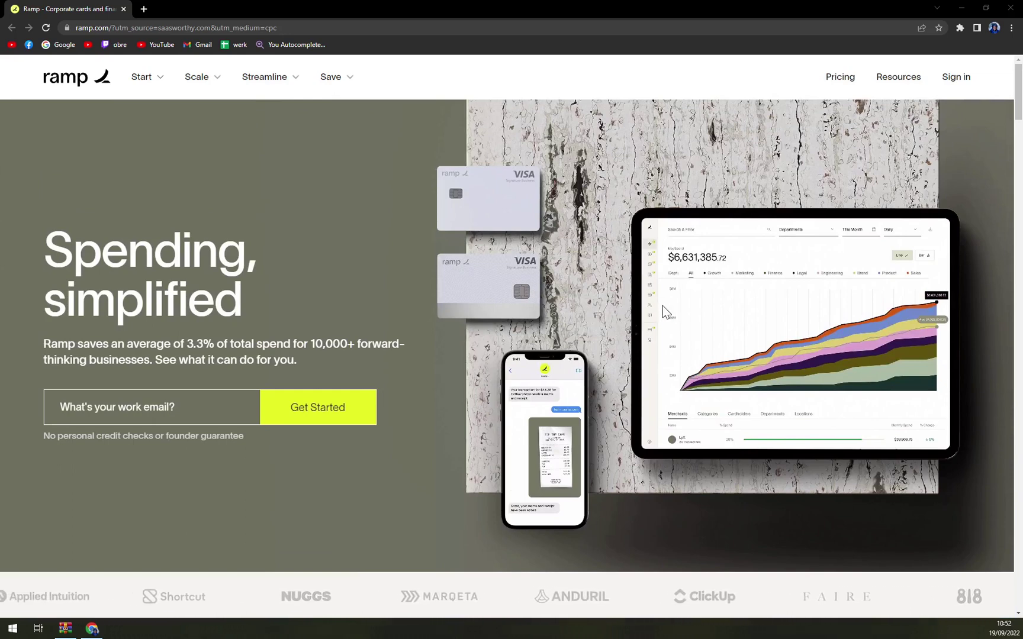
pyautogui.scroll(-2, 663, 305)
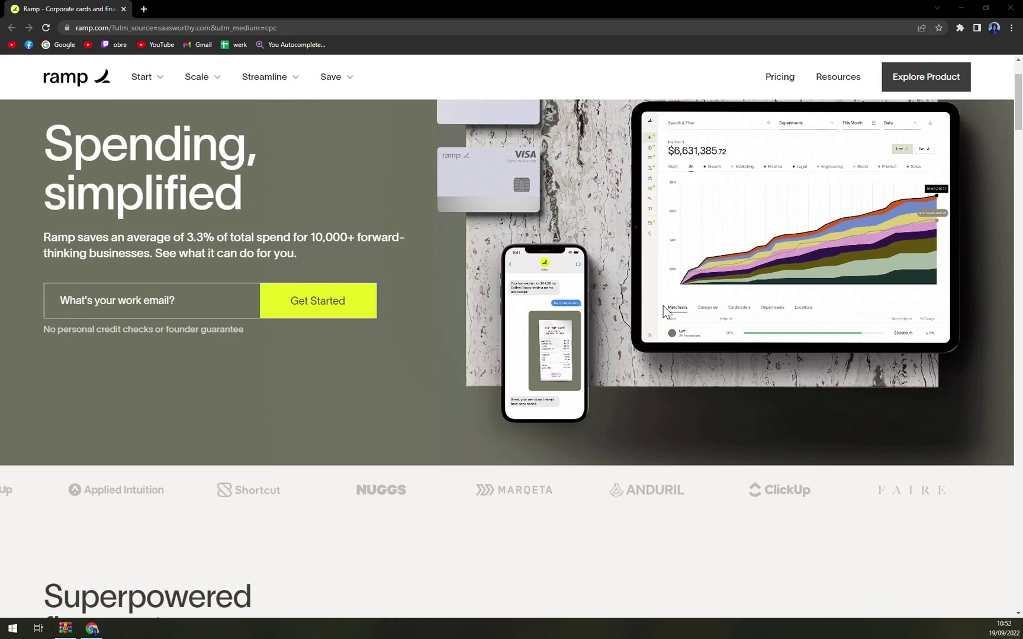
pyautogui.scroll(-3, 664, 312)
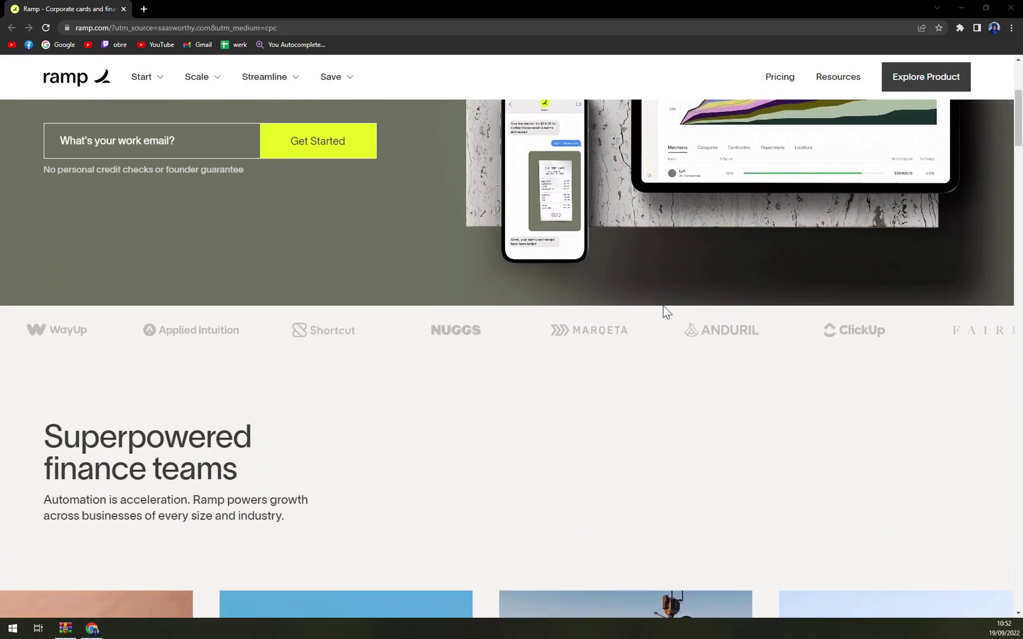
pyautogui.scroll(-3, 668, 310)
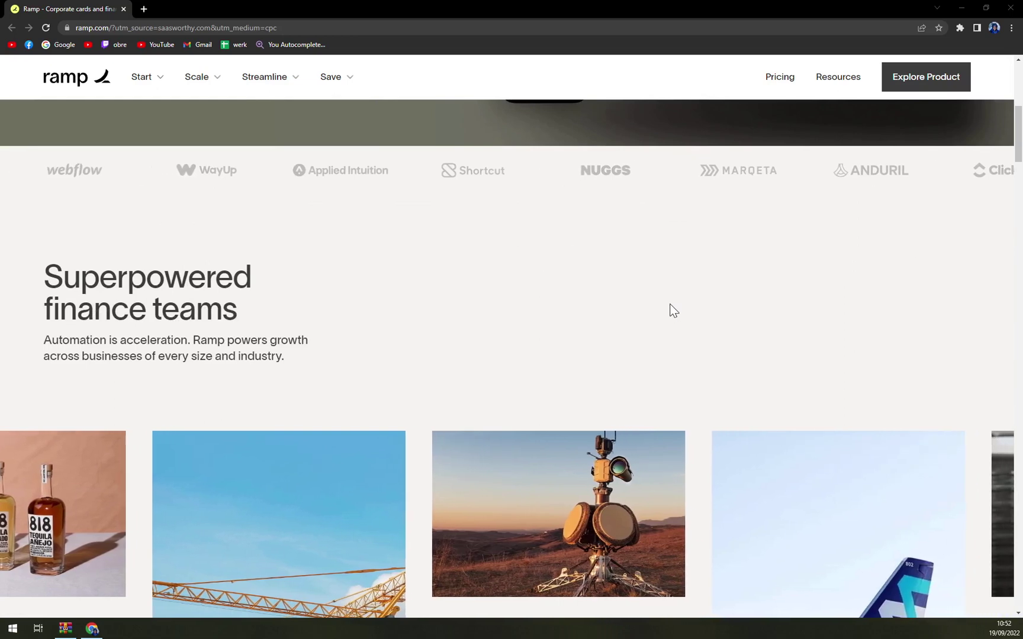
pyautogui.scroll(-3, 673, 309)
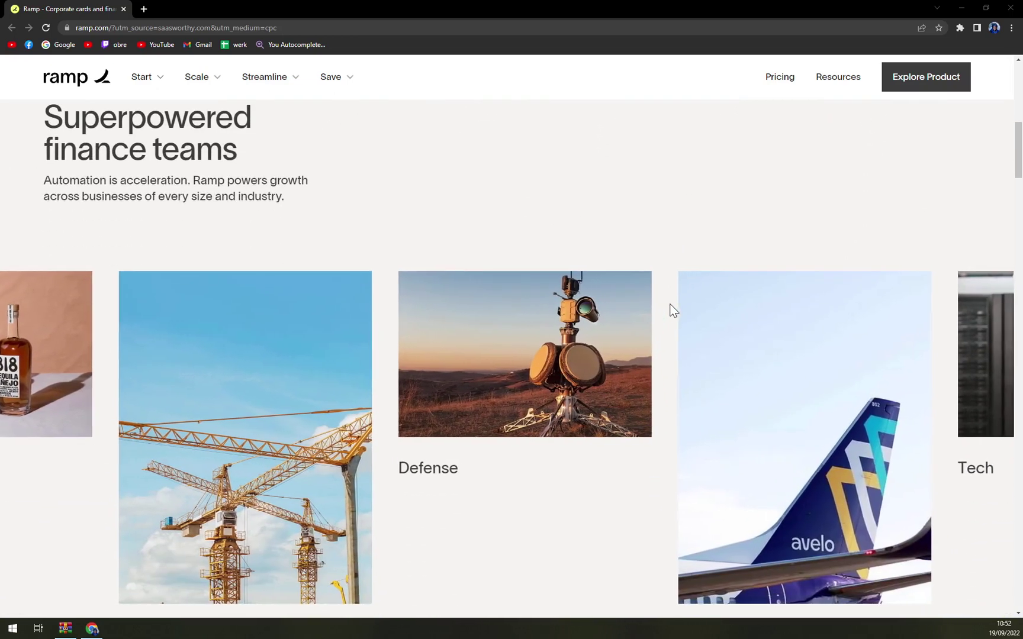
pyautogui.scroll(-3, 673, 310)
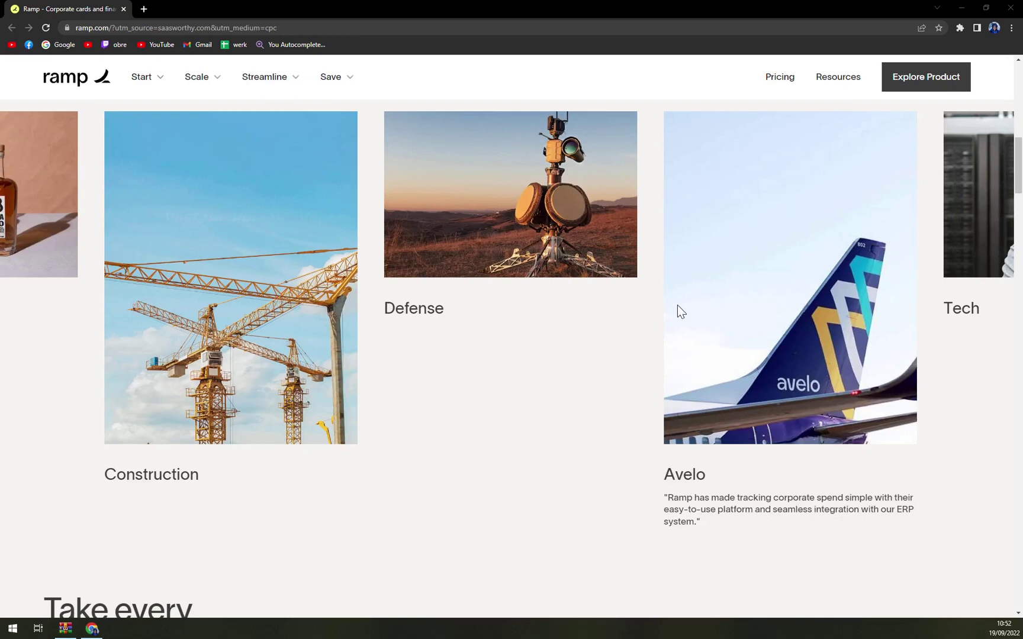
pyautogui.scroll(-2, 678, 306)
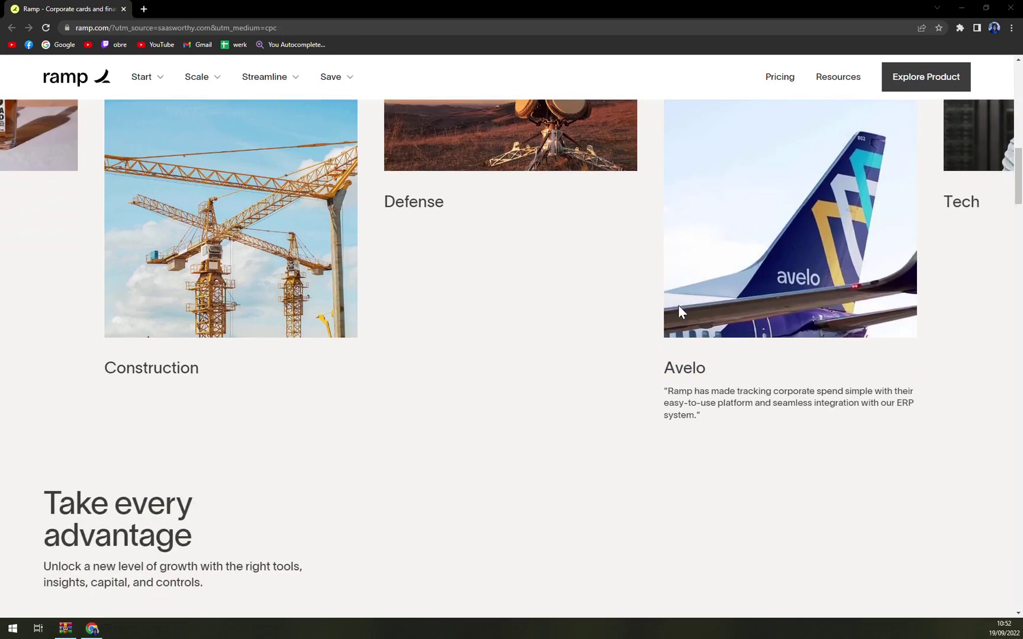
pyautogui.scroll(-2, 678, 305)
pyautogui.scroll(-6, 681, 312)
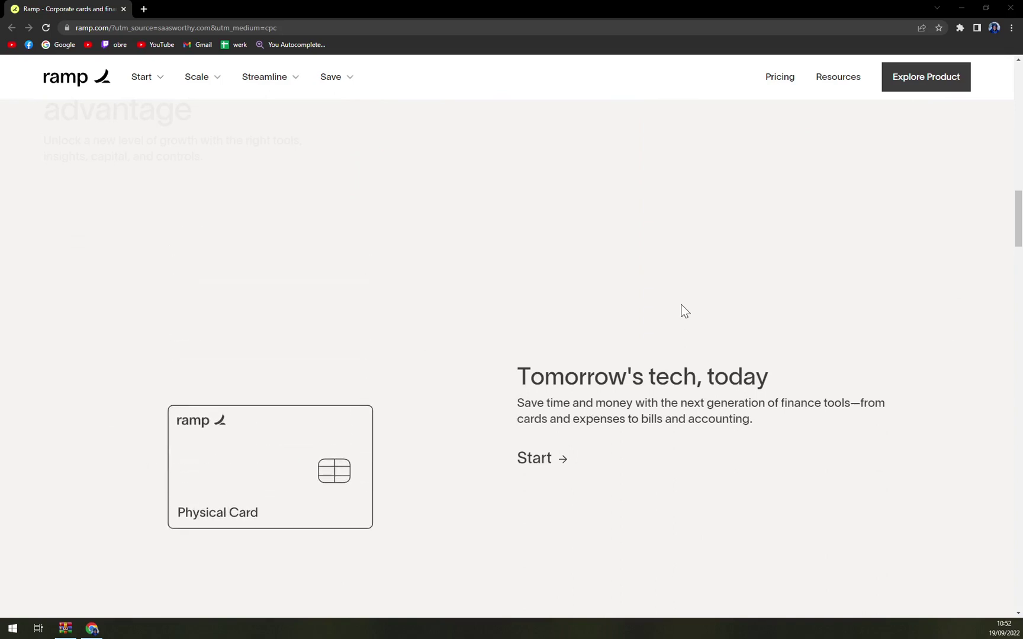
# Step: Scroll through the 'More money, less dilution' and 'Unparalleled integrations' sections
pyautogui.scroll(-2, 682, 306)
pyautogui.scroll(-6, 683, 304)
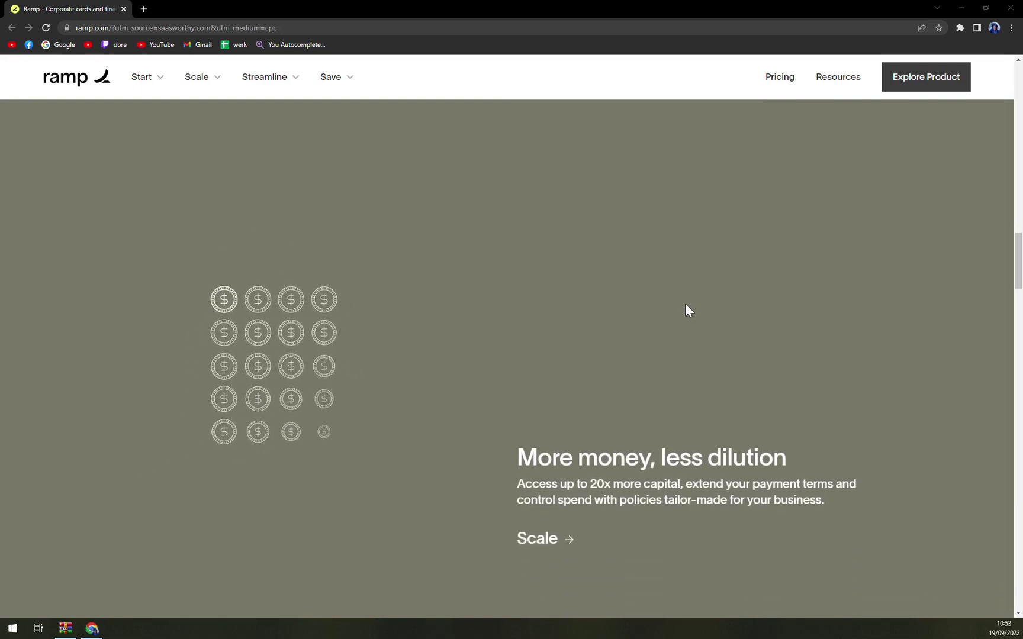
pyautogui.scroll(-2, 685, 304)
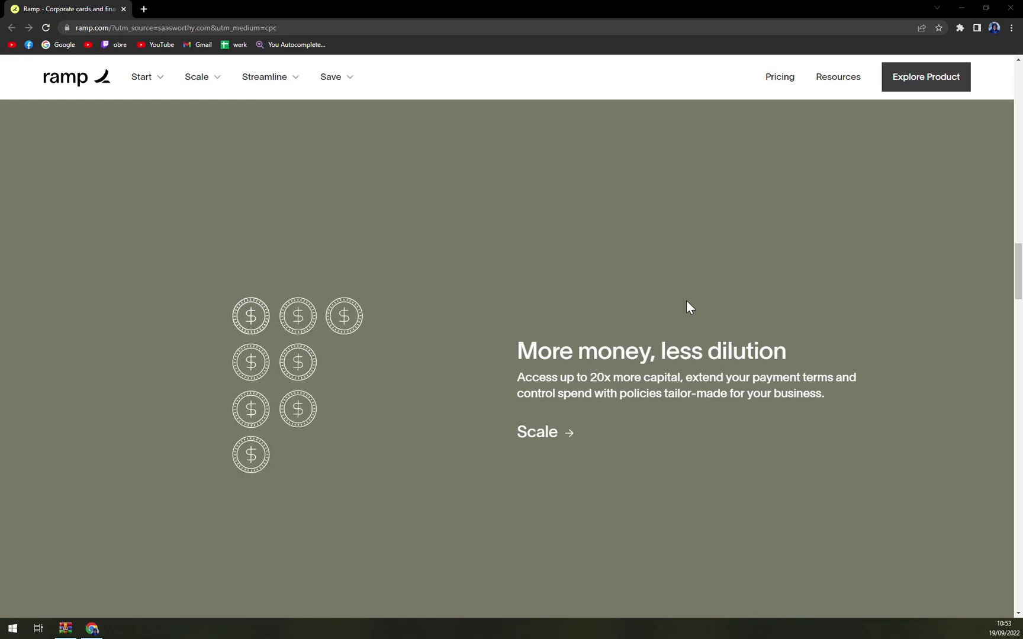
pyautogui.scroll(-2, 687, 305)
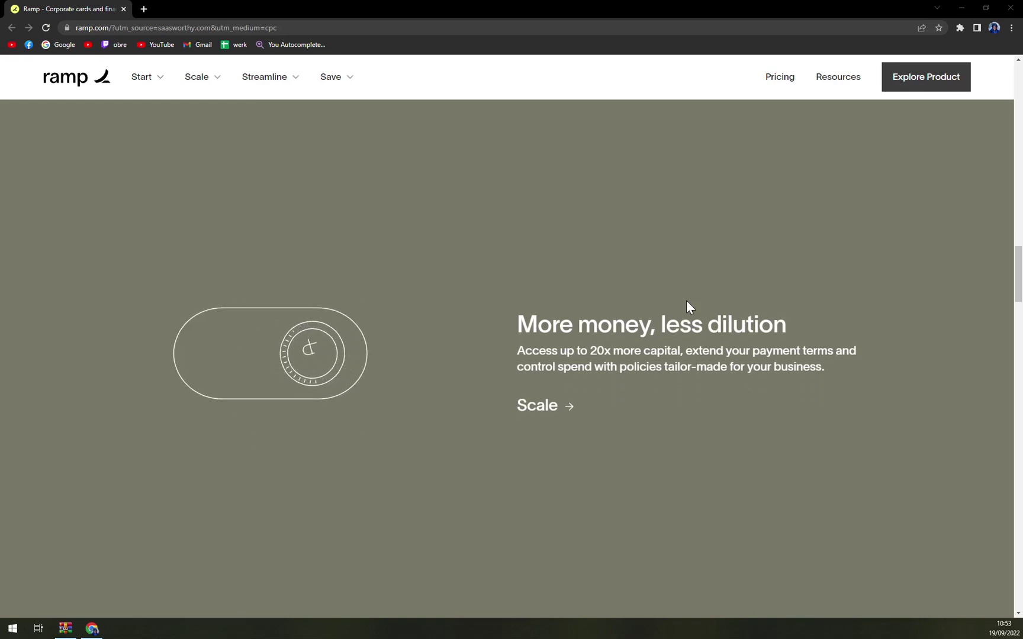
pyautogui.scroll(-4, 686, 305)
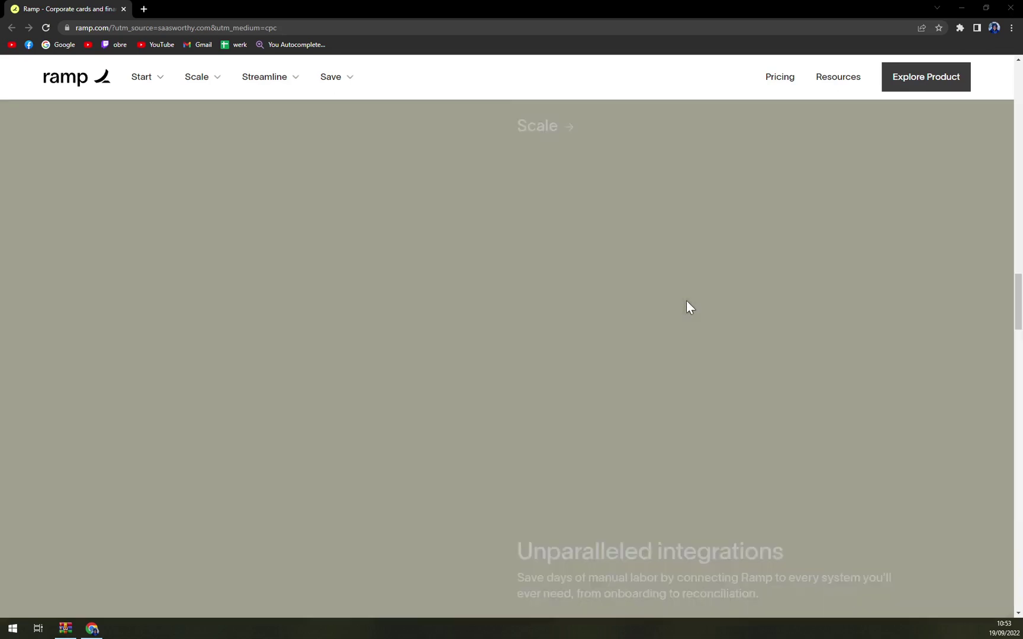
pyautogui.scroll(-2, 689, 307)
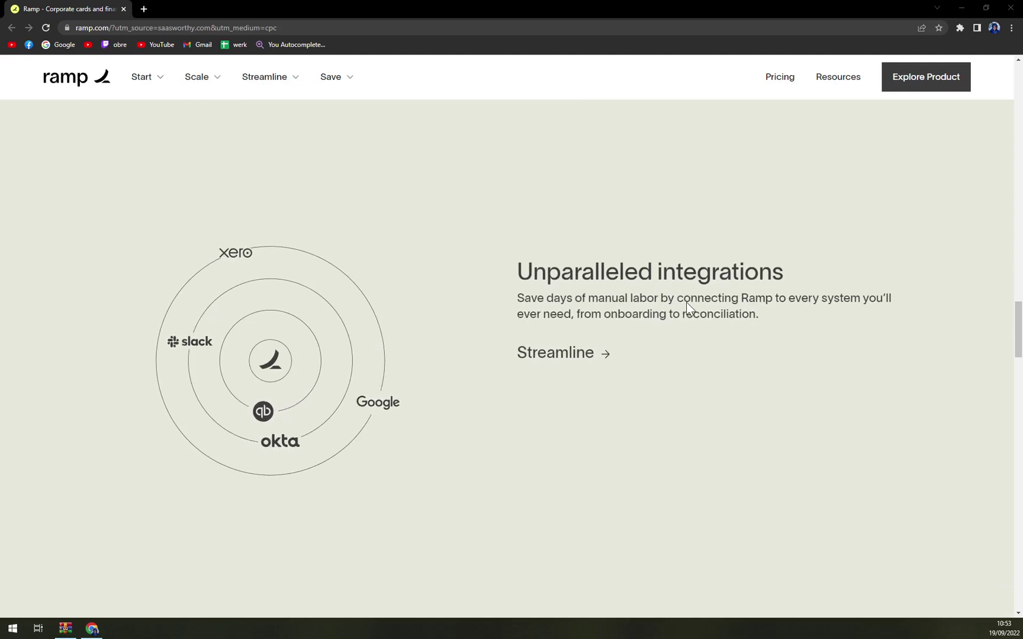
pyautogui.scroll(-2, 686, 305)
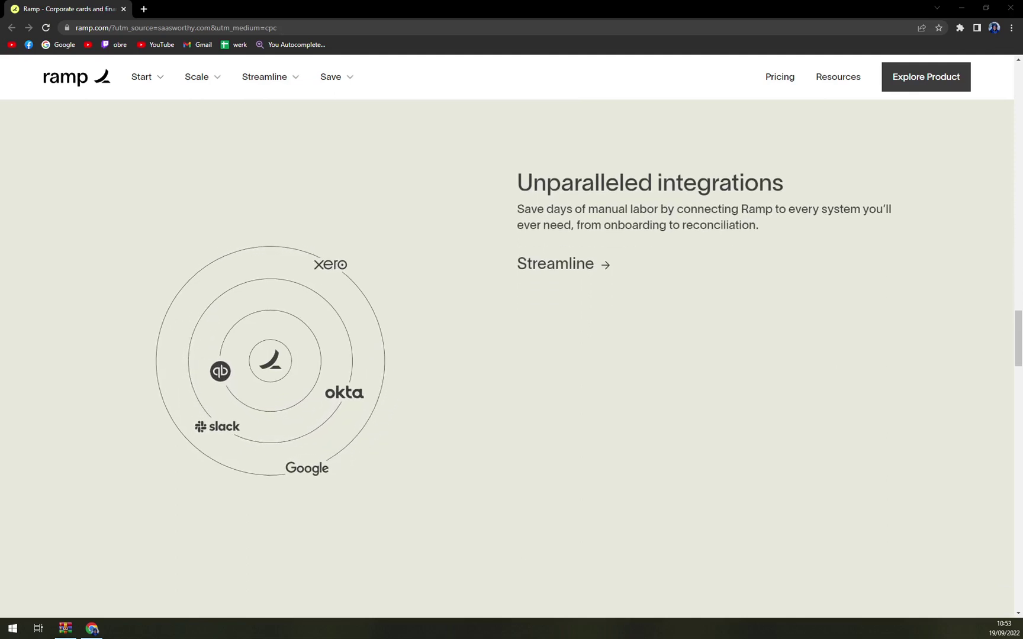
# Step: Pass 'Time is money. Save both.', then return to the 'Spending, simplified' top
pyautogui.scroll(1, 687, 305)
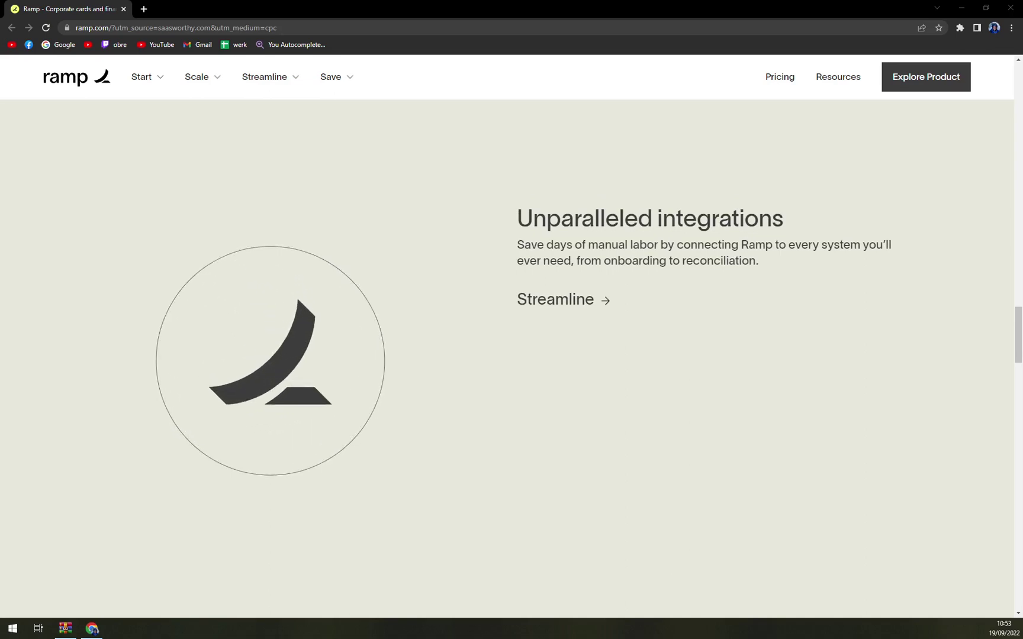
pyautogui.scroll(-1, 687, 266)
pyautogui.scroll(-3, 511, 355)
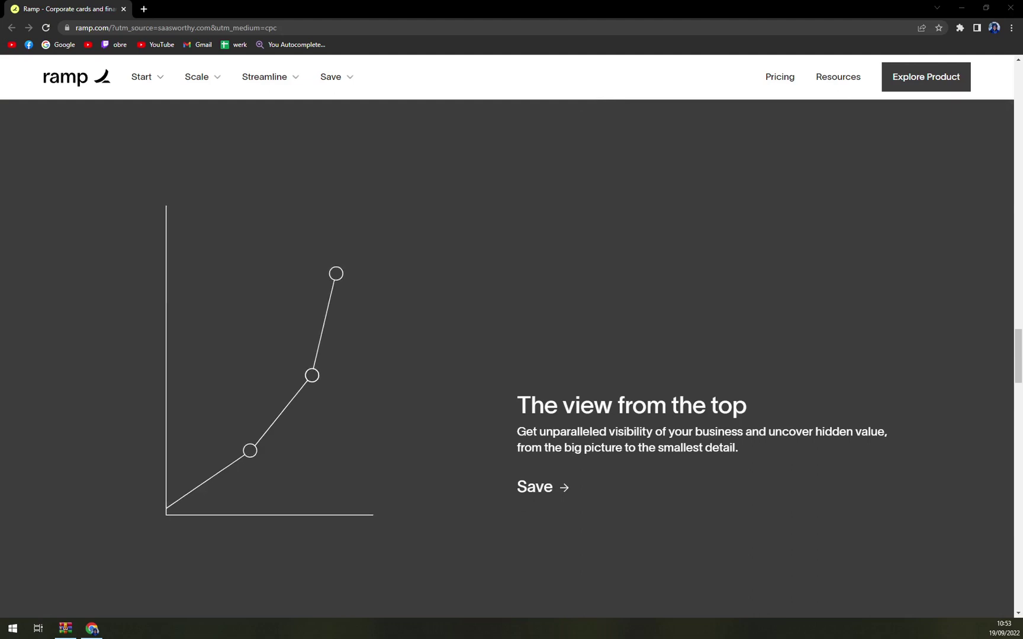
pyautogui.scroll(-8, 687, 306)
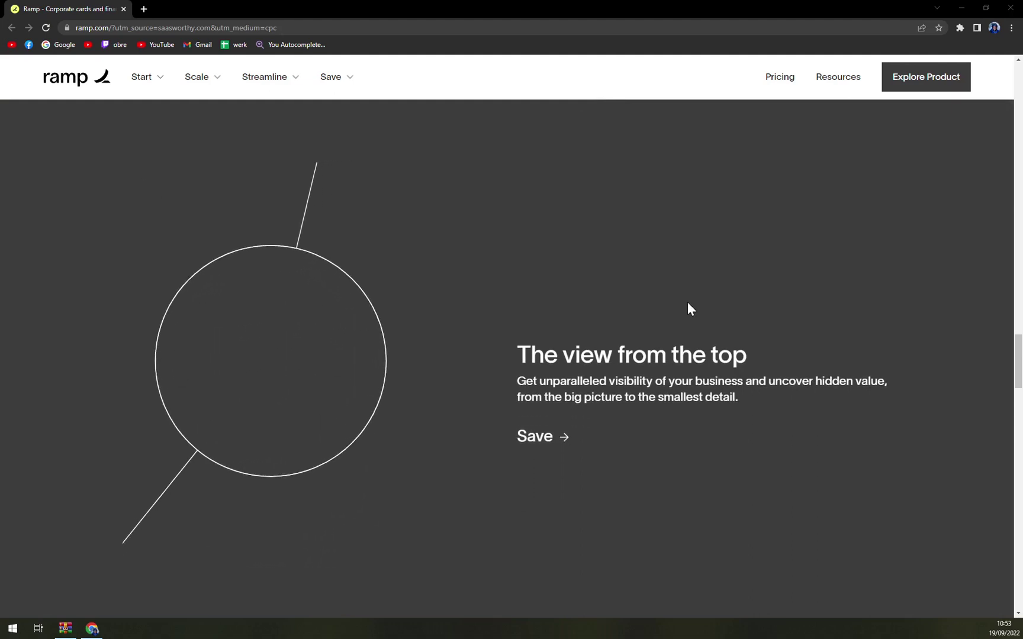
pyautogui.scroll(-4, 689, 305)
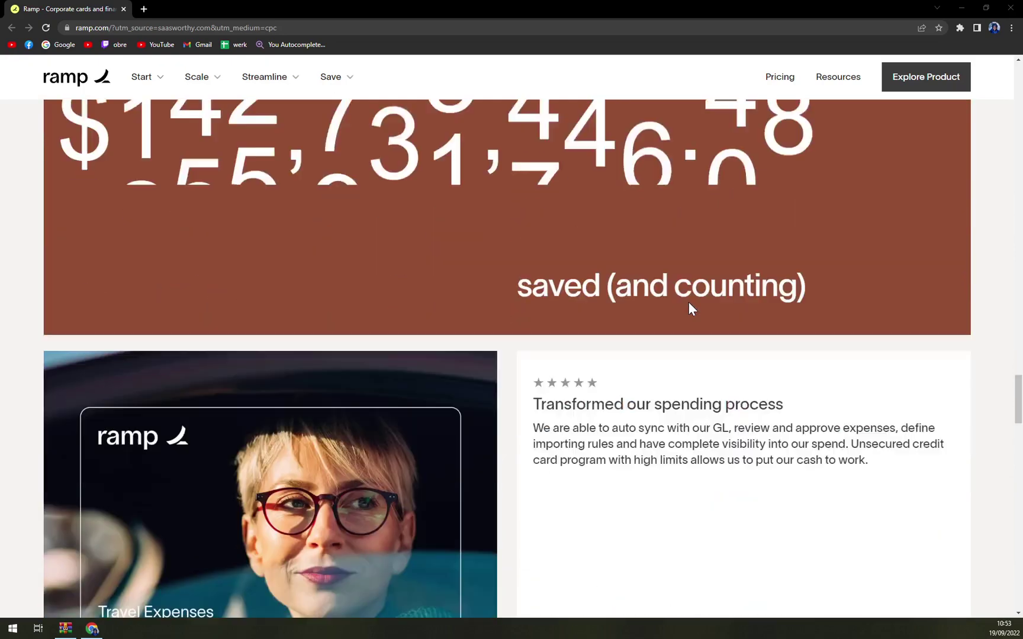
pyautogui.scroll(5, 688, 305)
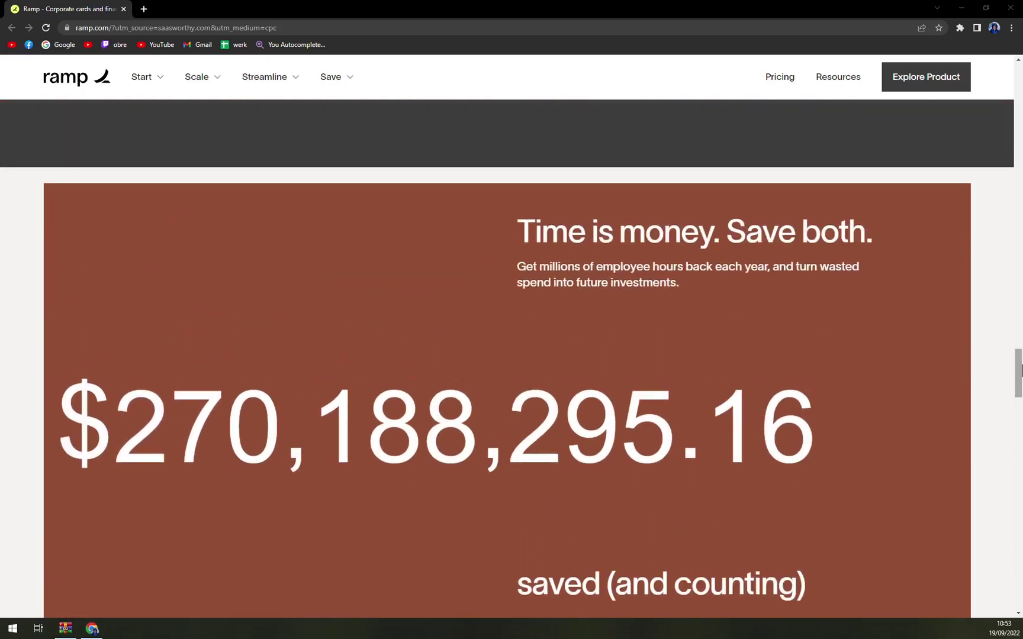
pyautogui.moveTo(1021, 369); pyautogui.dragTo(1018, 81)
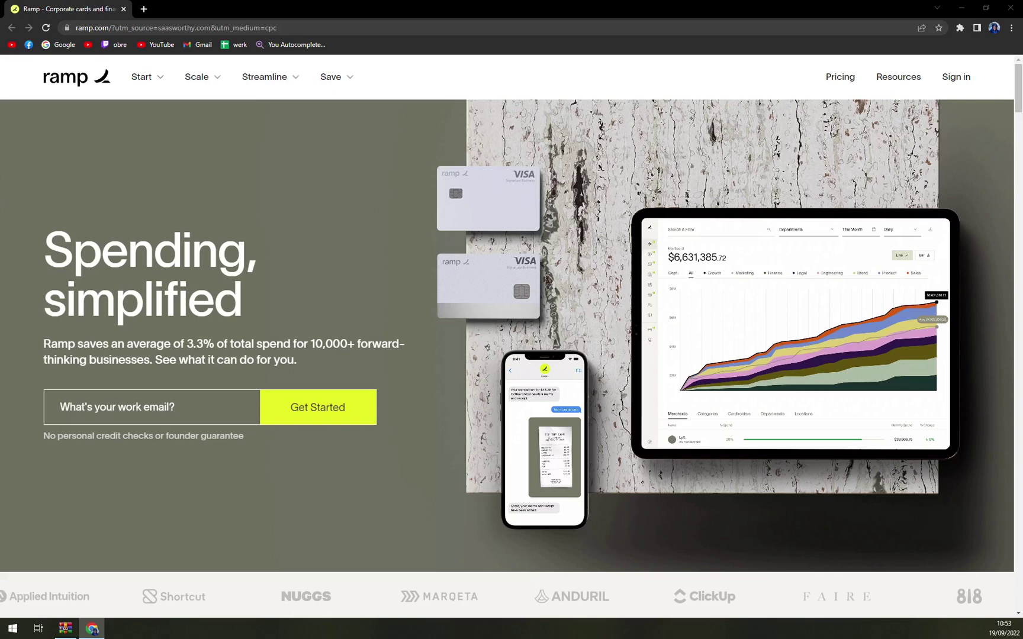
pyautogui.scroll(-2, 47, 313)
pyautogui.scroll(2, 249, 328)
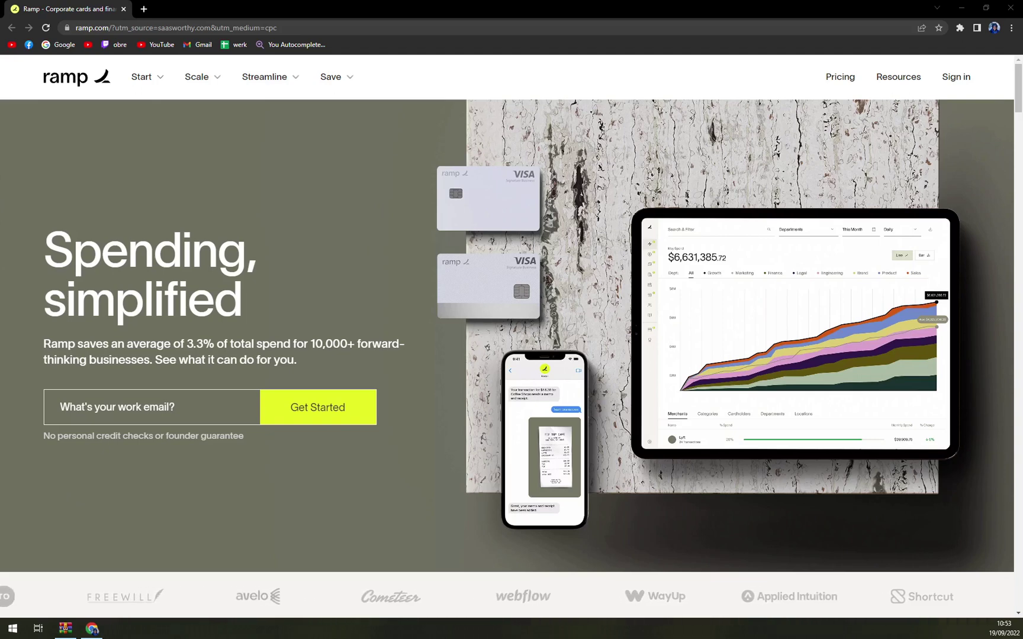
pyautogui.click(826, 86)
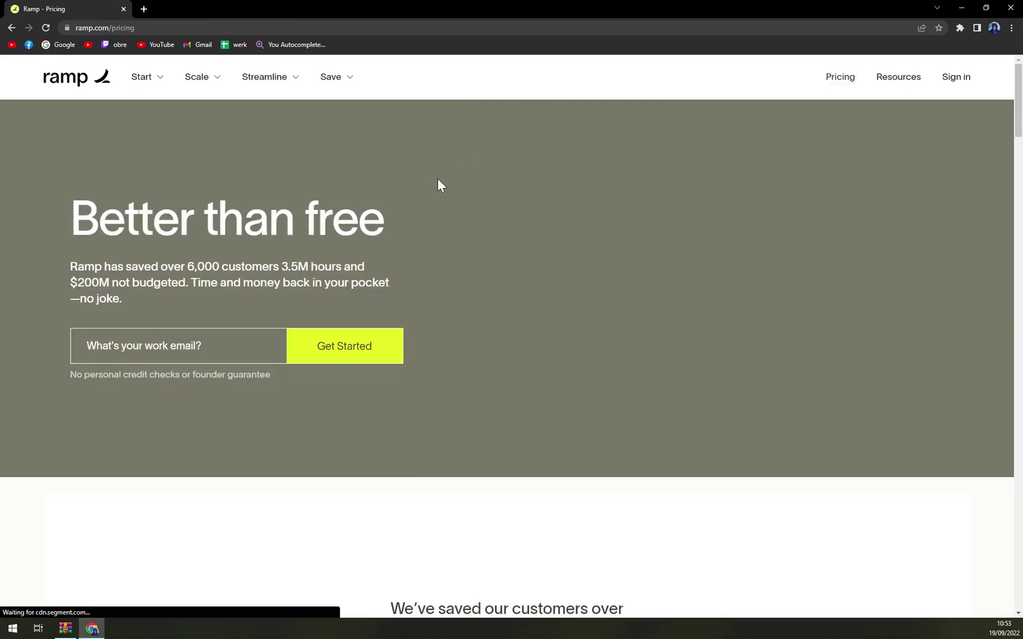
pyautogui.scroll(-12, 427, 188)
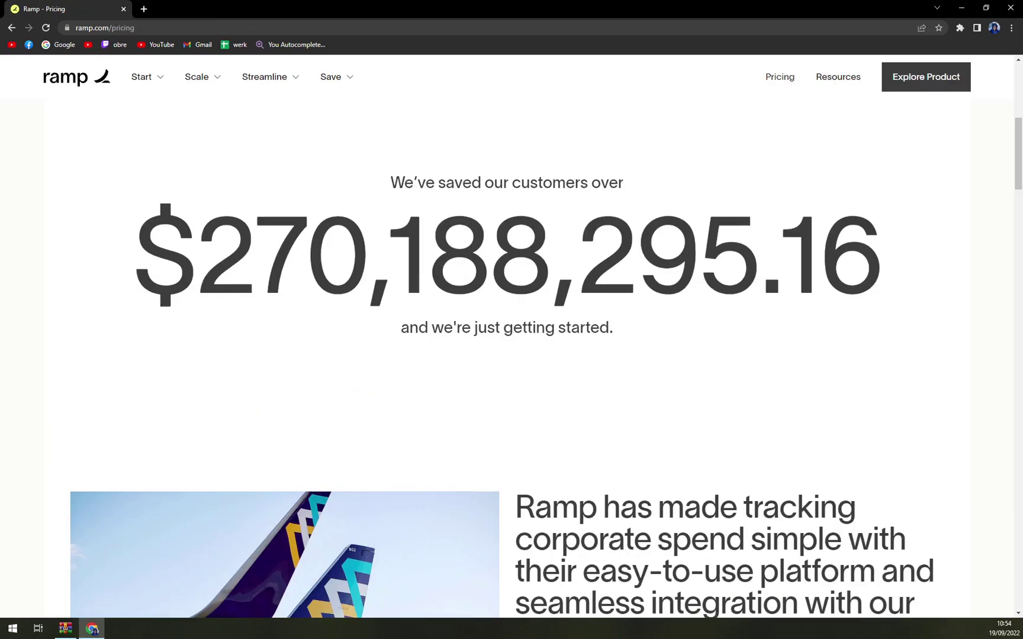
pyautogui.scroll(-9, 293, 195)
pyautogui.scroll(3, 331, 199)
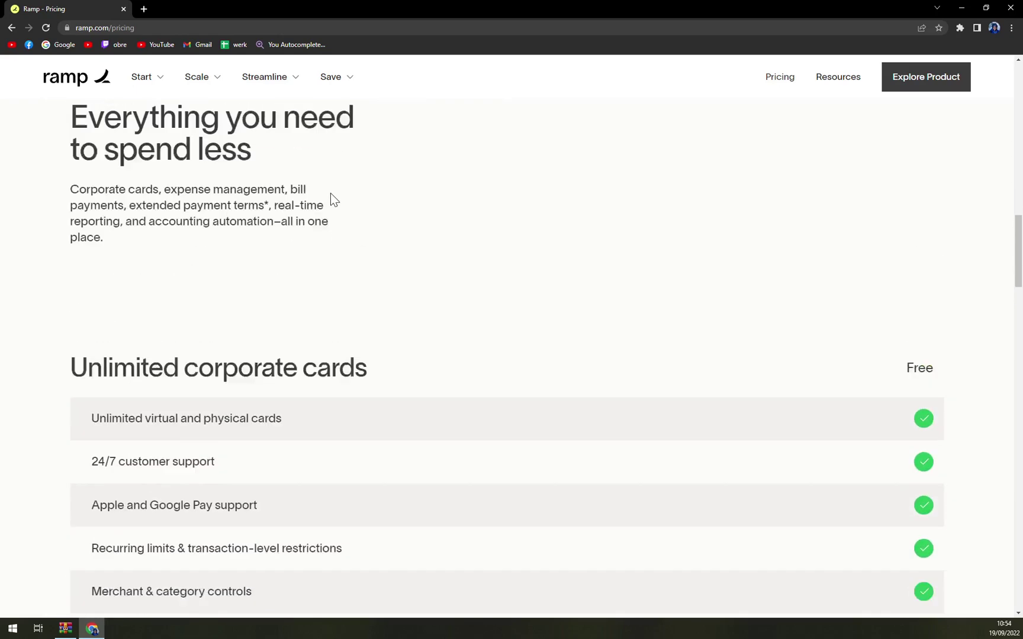
pyautogui.hotkey('ctrl', '-')
pyautogui.hotkey('ctrl', '-')
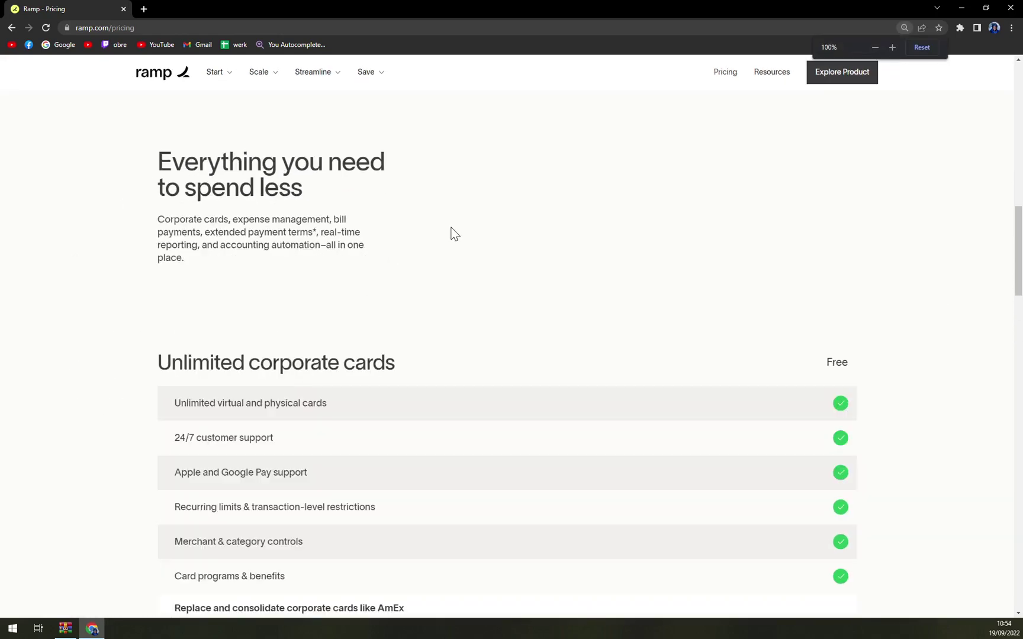
pyautogui.scroll(-18, 455, 232)
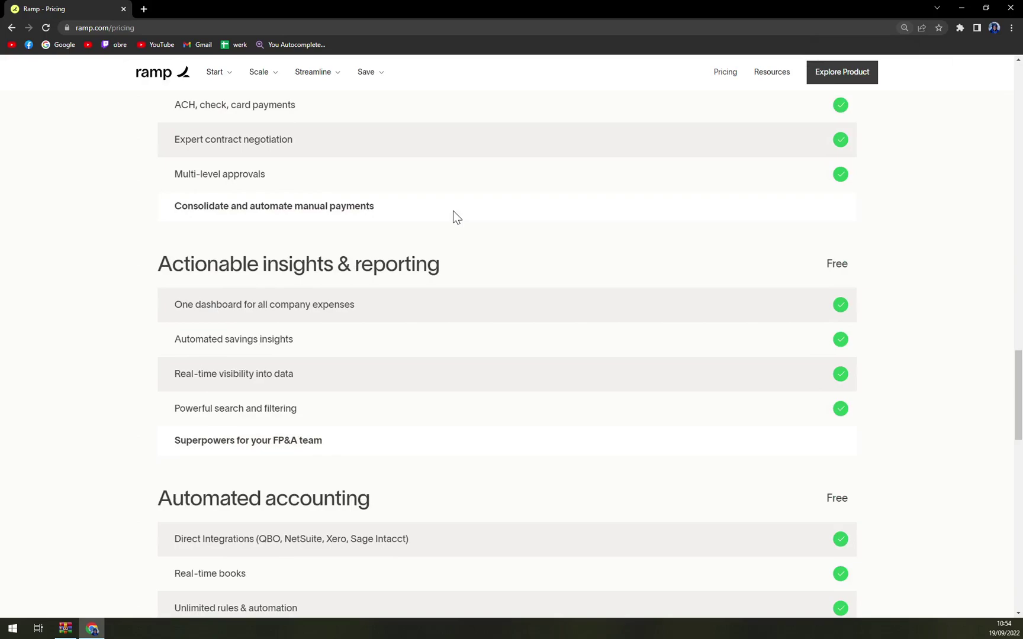
pyautogui.scroll(-8, 462, 204)
pyautogui.scroll(20, 466, 208)
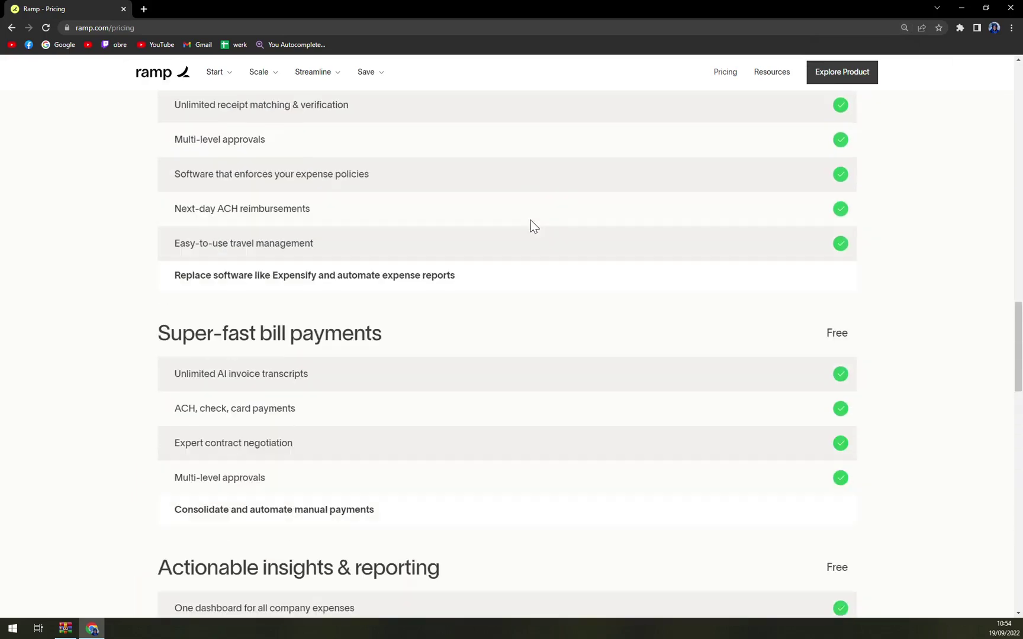
pyautogui.scroll(10, 540, 234)
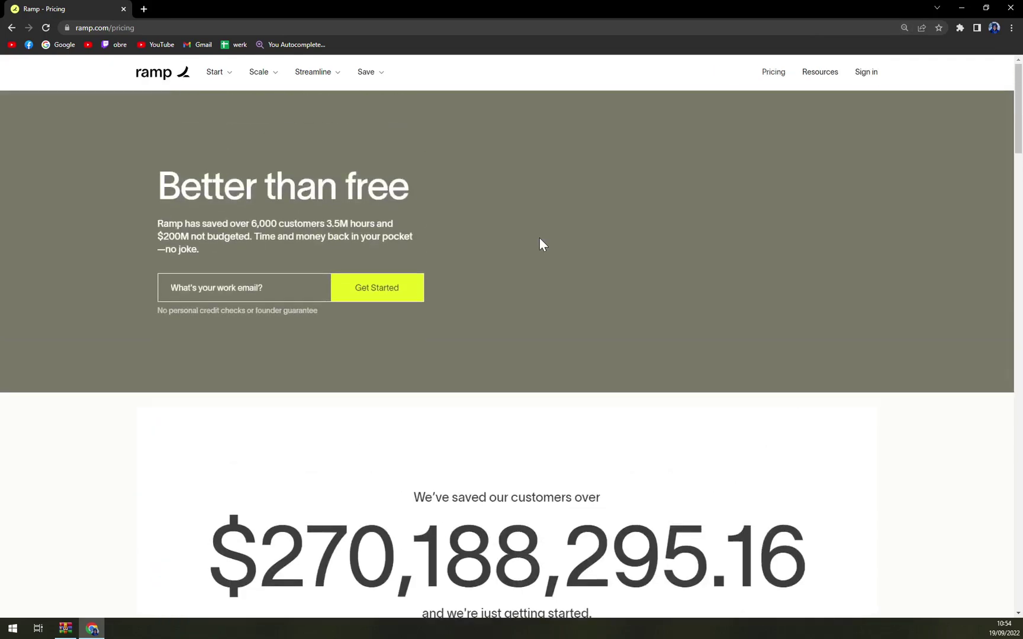
pyautogui.scroll(-6, 538, 243)
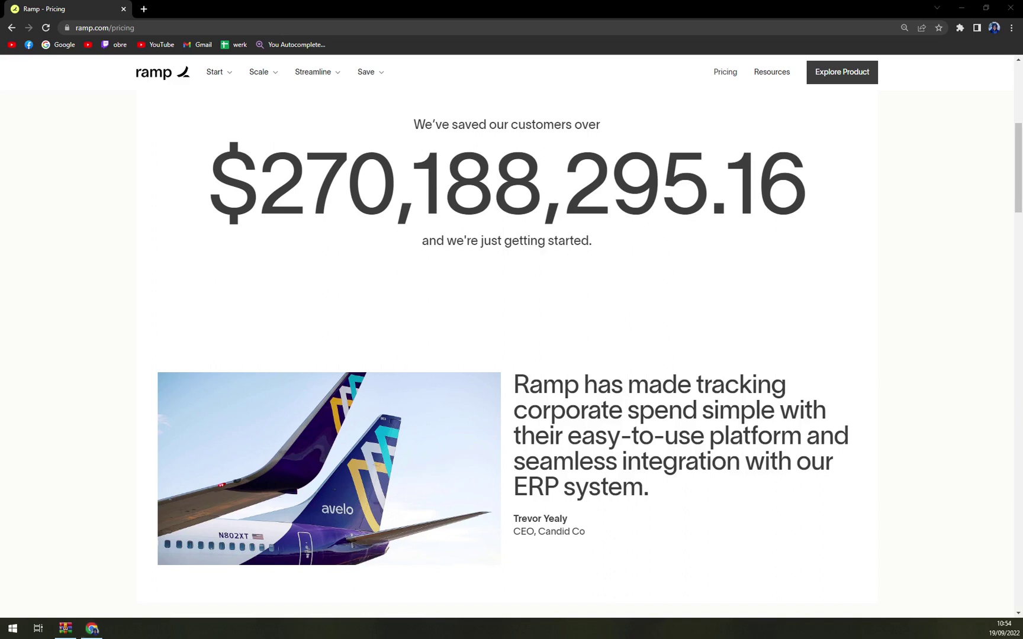
pyautogui.scroll(-7, 157, 216)
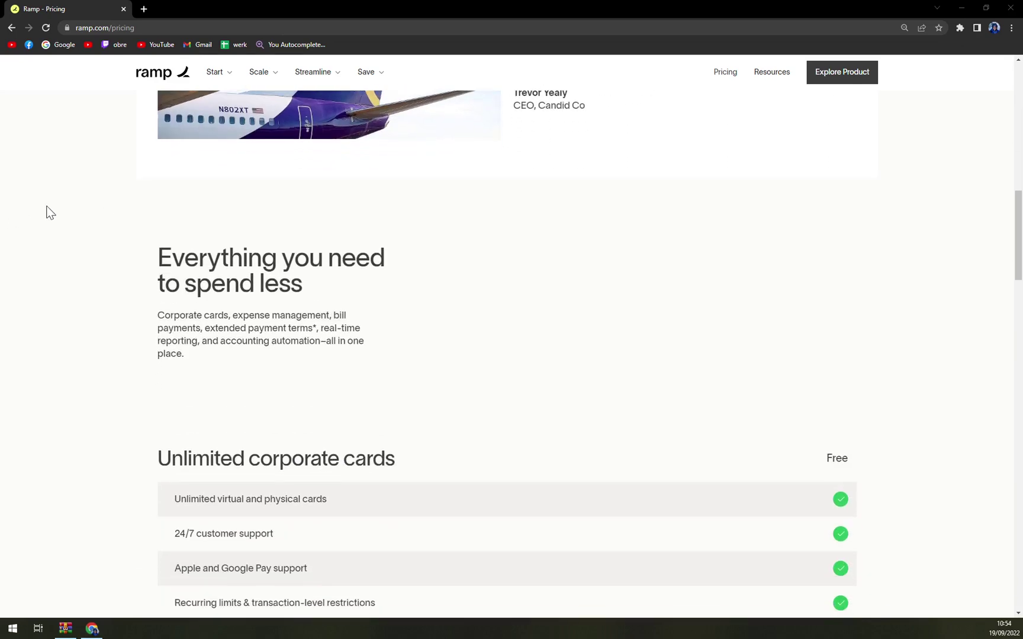
pyautogui.scroll(-4, 49, 205)
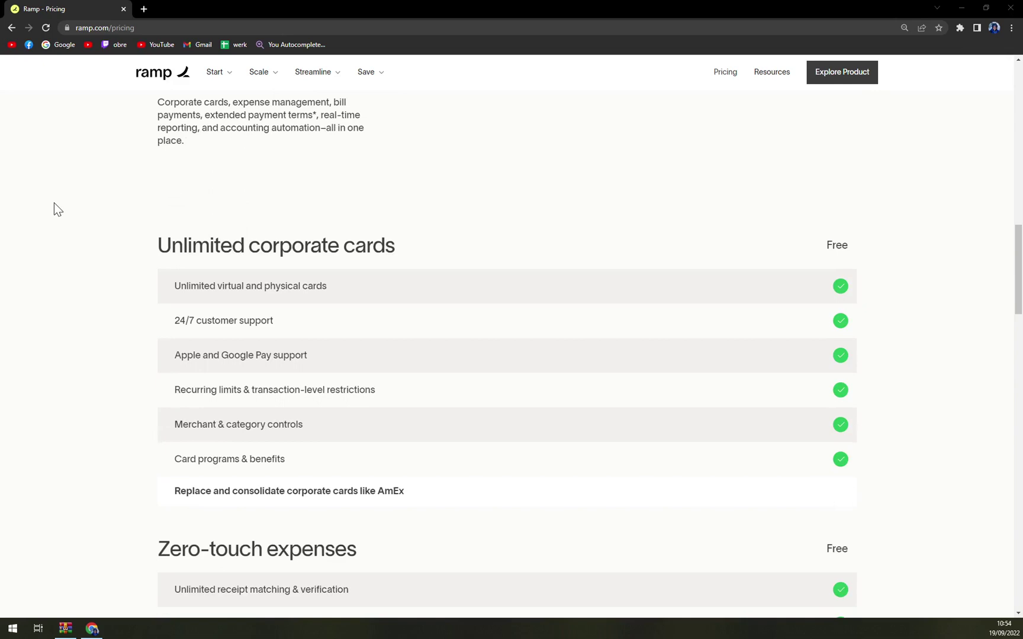
pyautogui.scroll(-1, 54, 203)
pyautogui.scroll(-1, 54, 203)
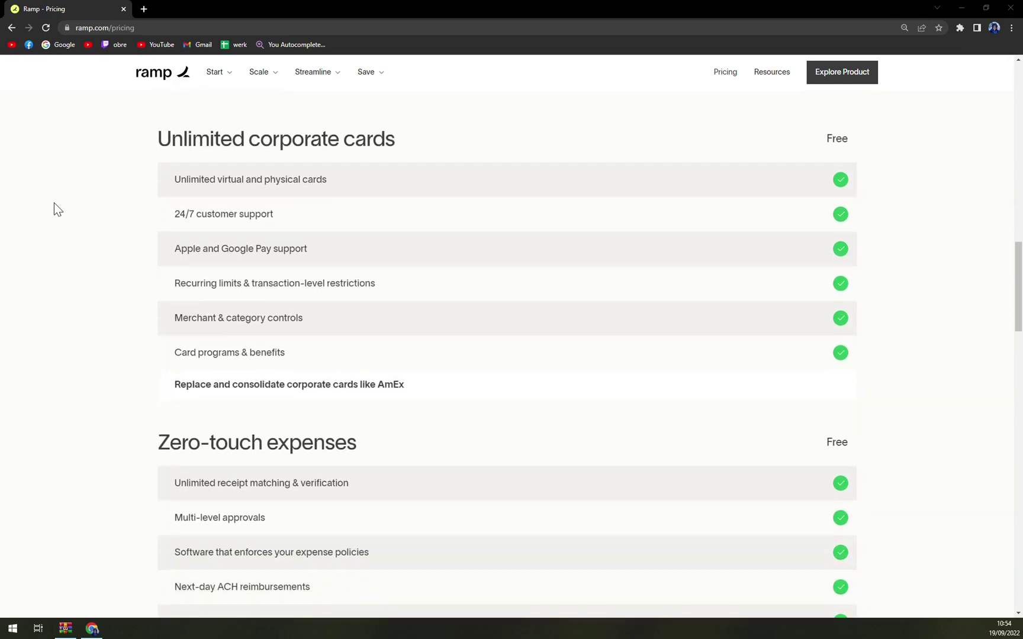
pyautogui.scroll(-1, 54, 203)
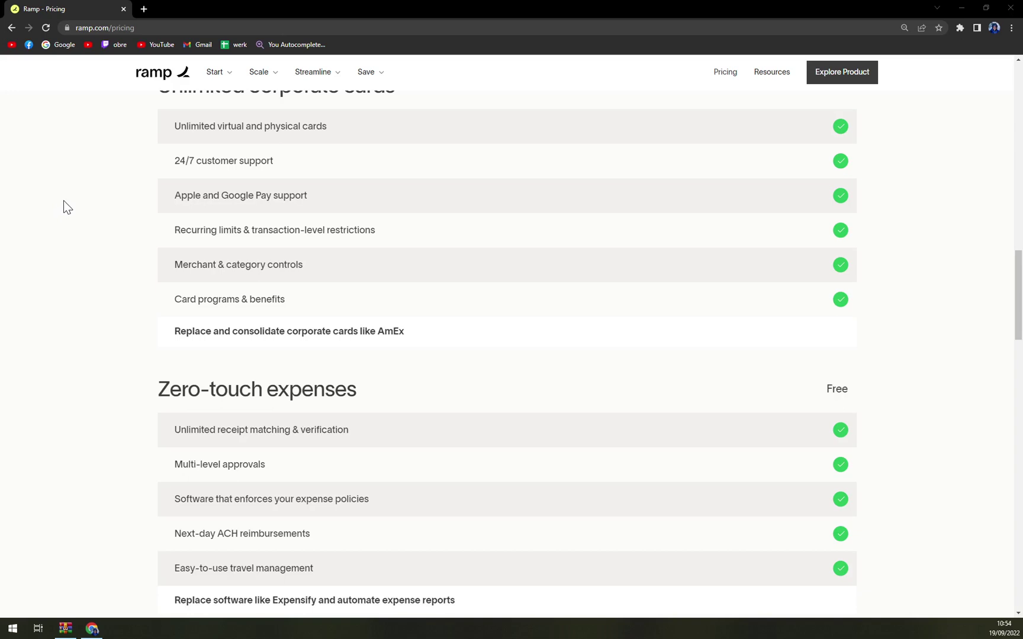
pyautogui.scroll(-1, 63, 201)
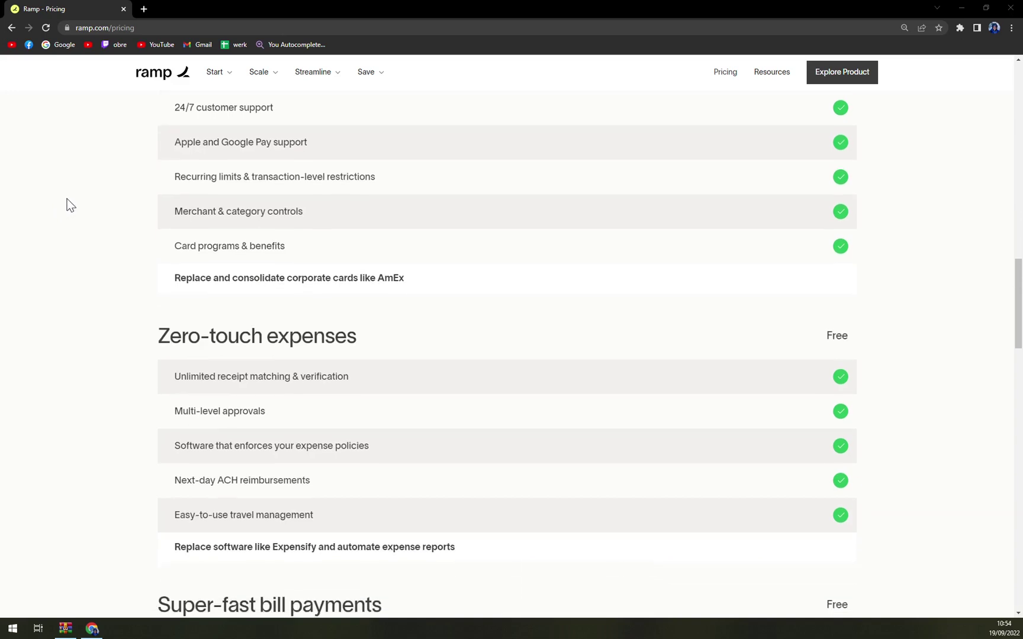
pyautogui.scroll(-1, 67, 201)
pyautogui.scroll(-1, 71, 207)
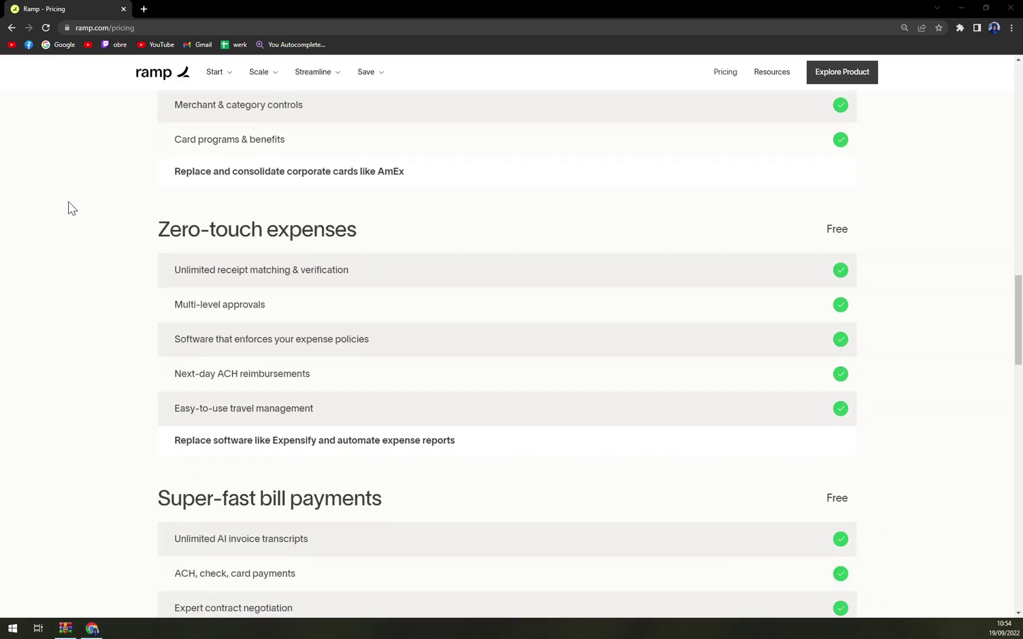
pyautogui.scroll(-1, 75, 210)
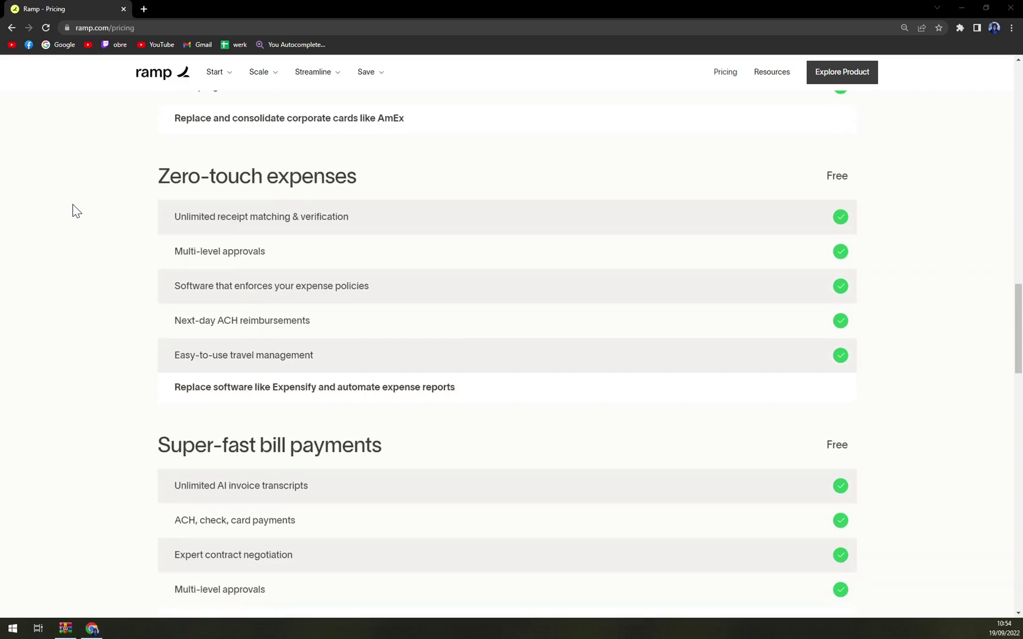
pyautogui.scroll(-1, 76, 210)
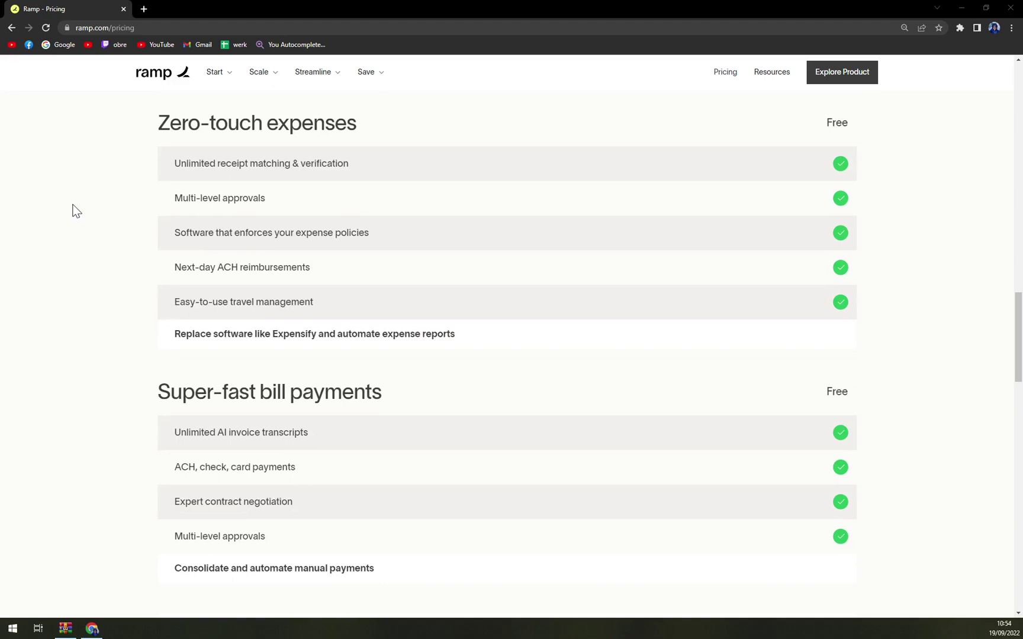
pyautogui.scroll(-1, 77, 211)
pyautogui.scroll(-1, 77, 210)
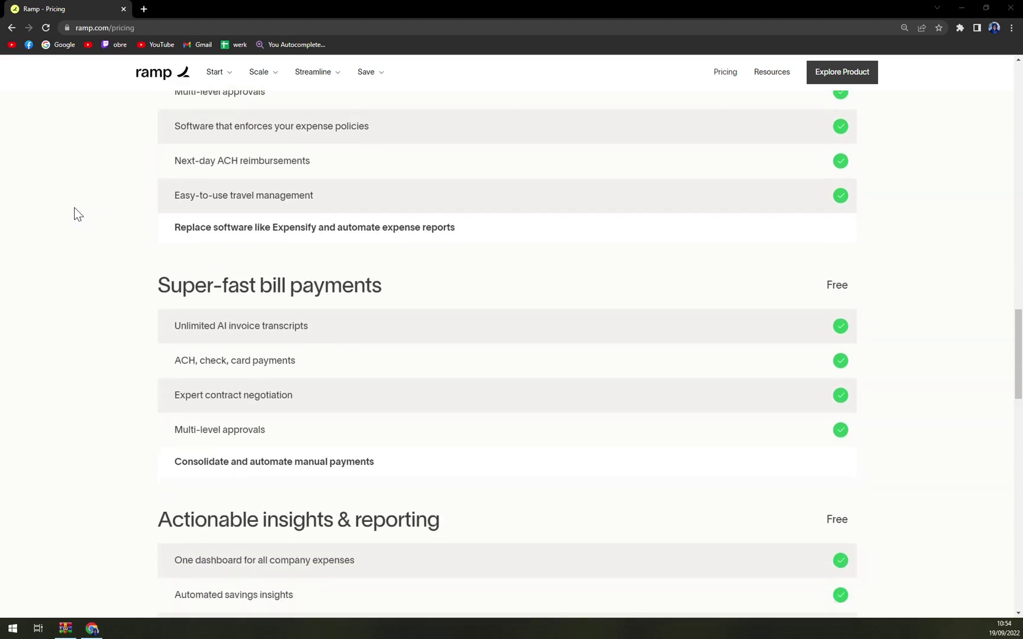
pyautogui.scroll(-4, 76, 208)
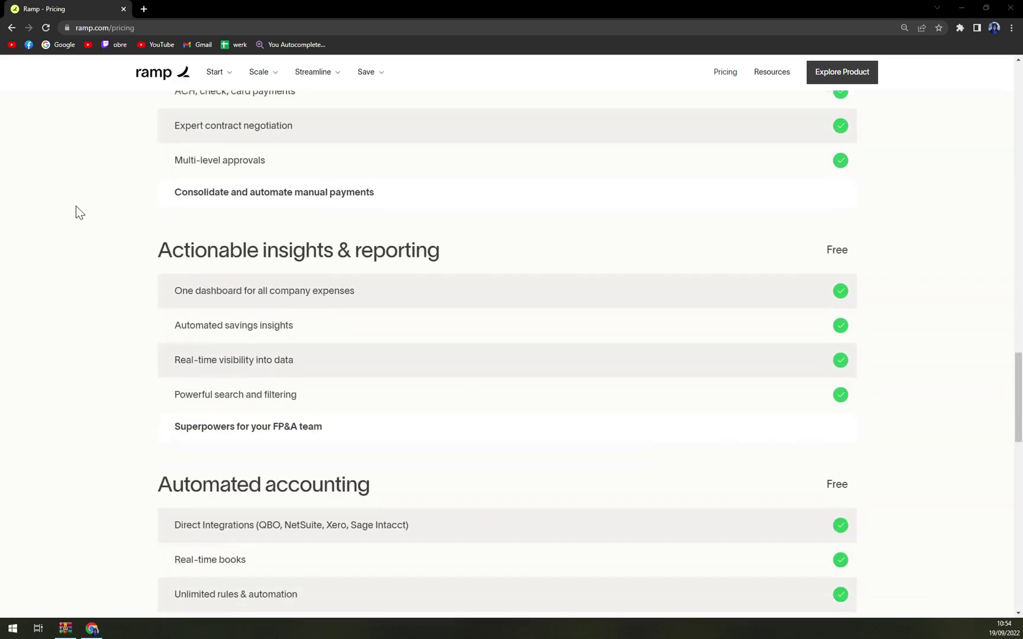
pyautogui.scroll(-2, 75, 206)
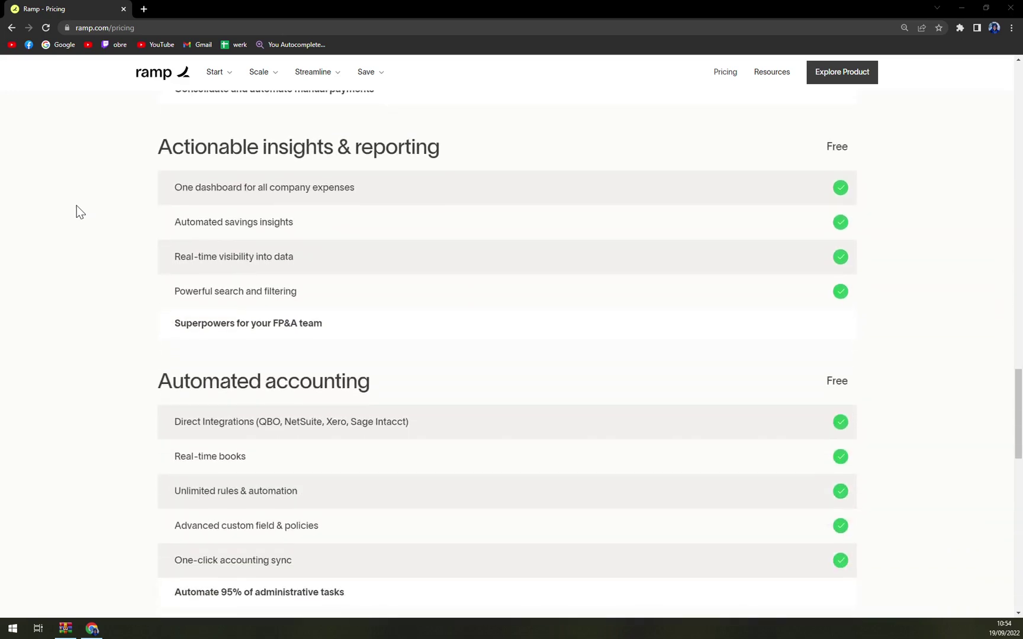
pyautogui.scroll(-1, 77, 207)
pyautogui.scroll(-1, 77, 207)
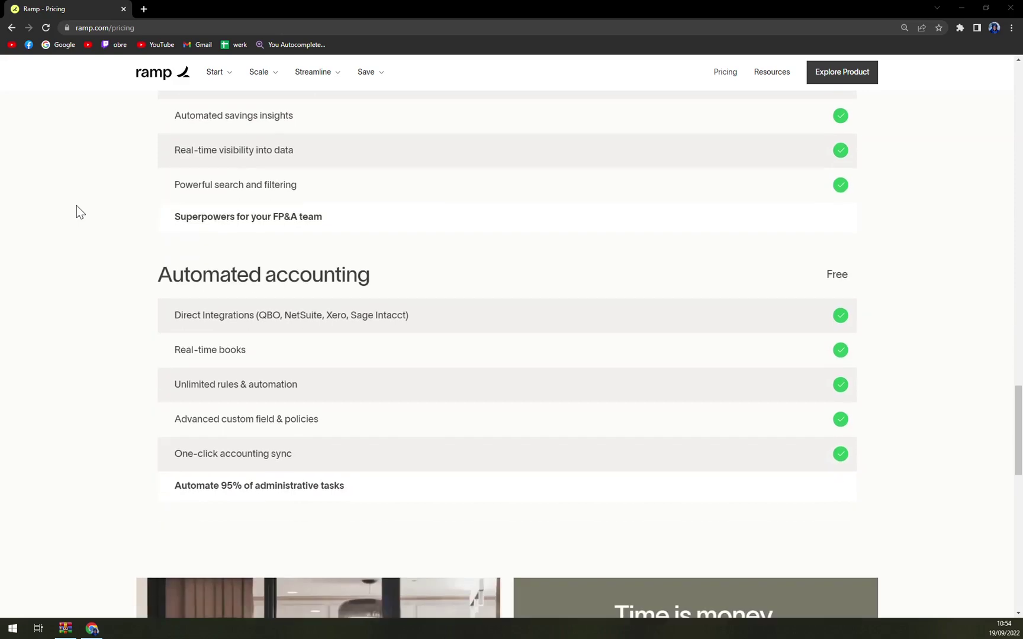
pyautogui.scroll(-1, 77, 205)
pyautogui.scroll(14, 77, 205)
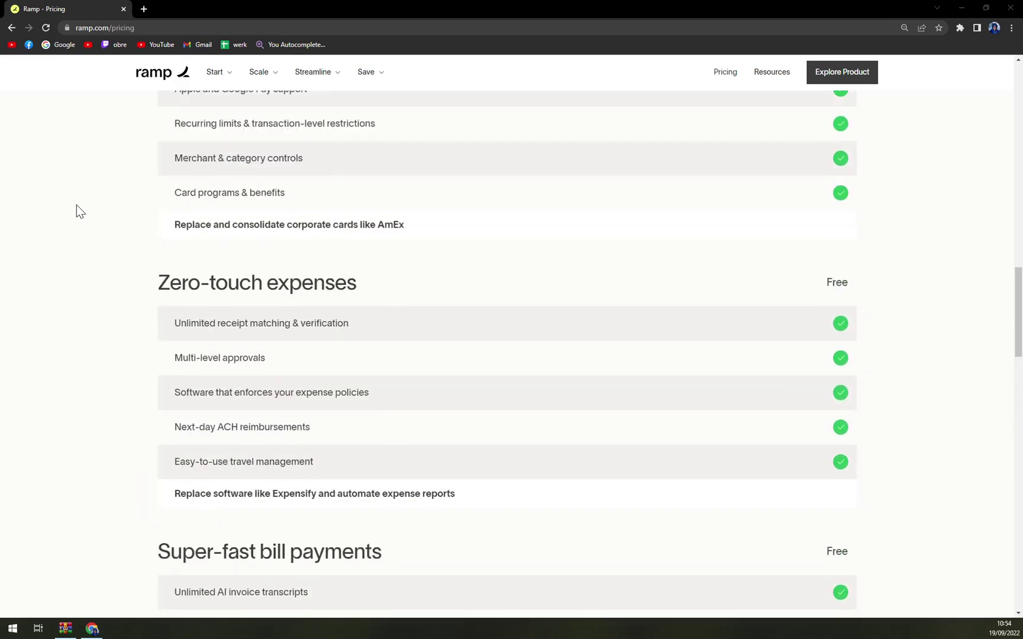
pyautogui.scroll(20, 77, 204)
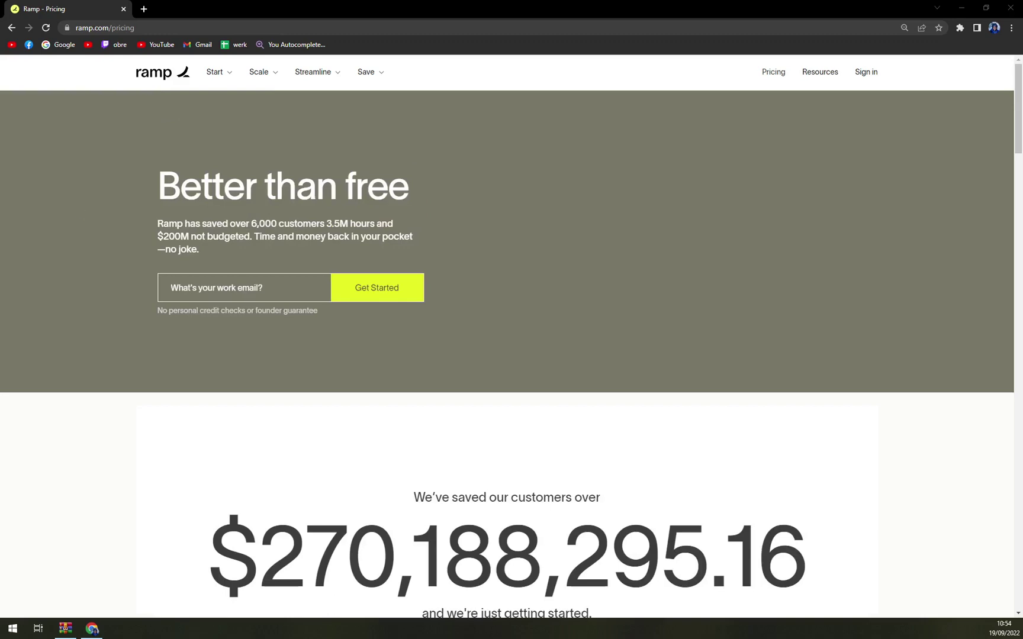
# Step: Enter the work email address in the homepage hero sign-up box
pyautogui.scroll(-8, 343, 492)
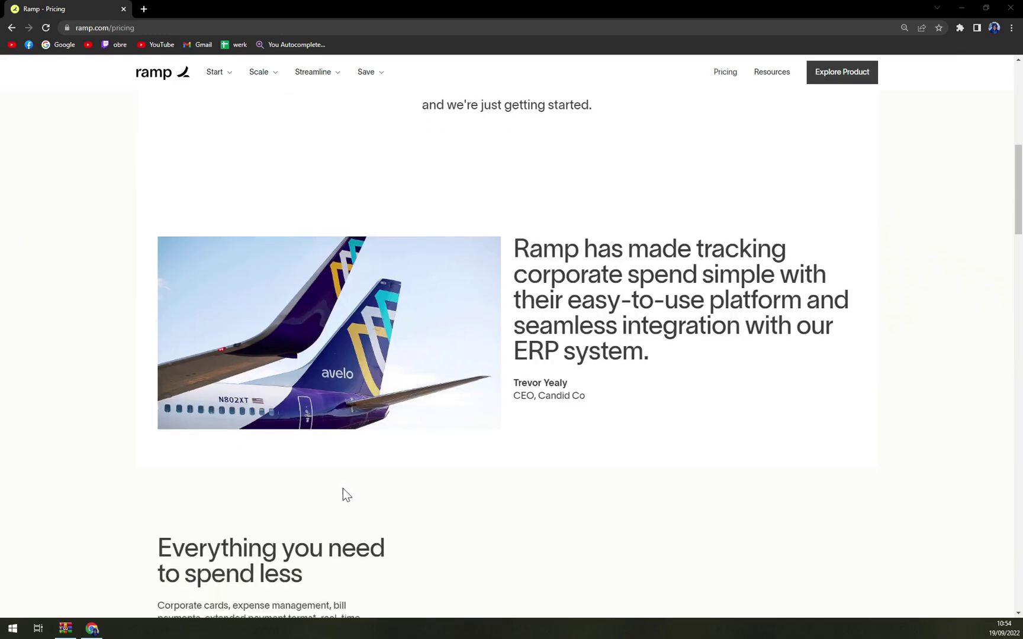
pyautogui.scroll(9, 338, 503)
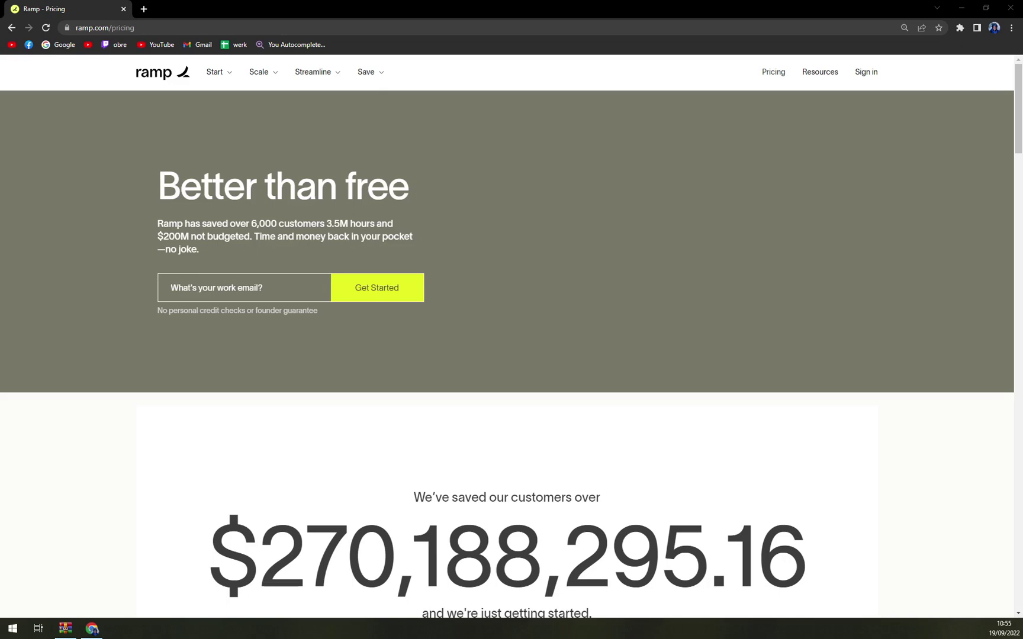
pyautogui.moveTo(157, 223); pyautogui.dragTo(308, 227)
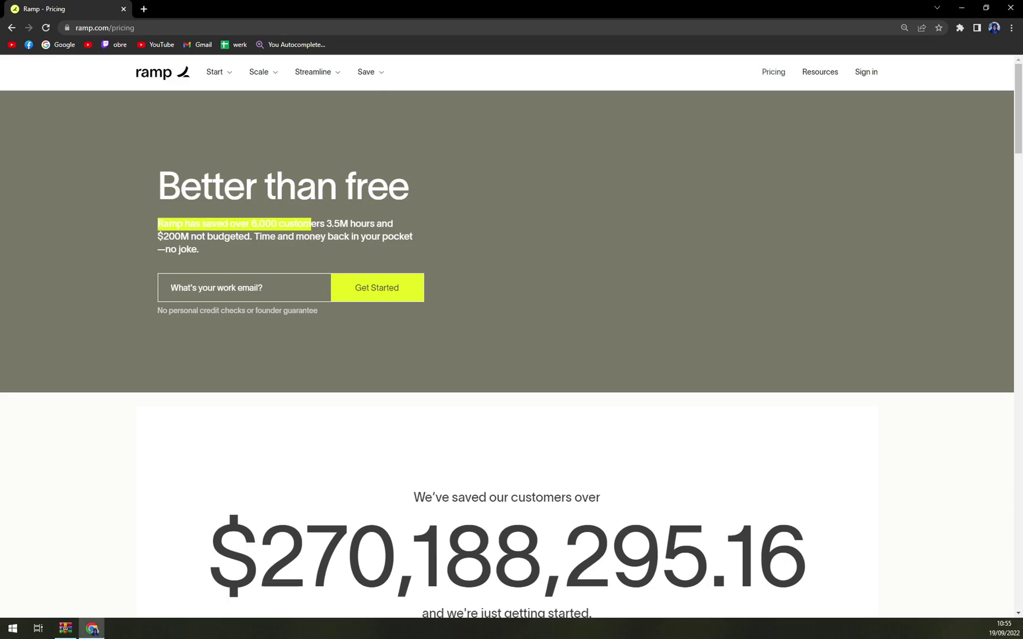
pyautogui.click(272, 287)
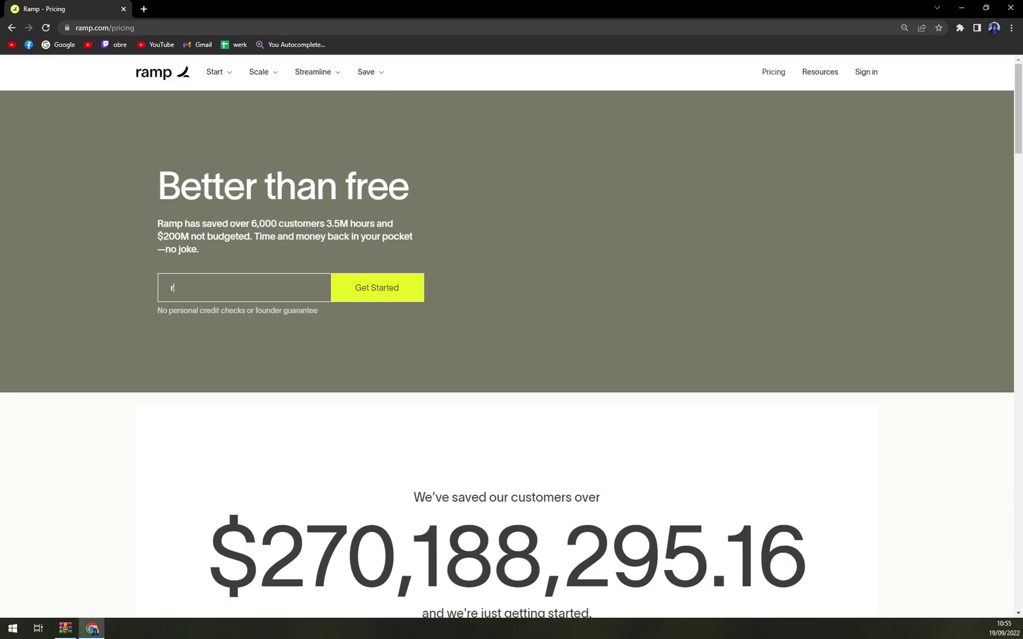
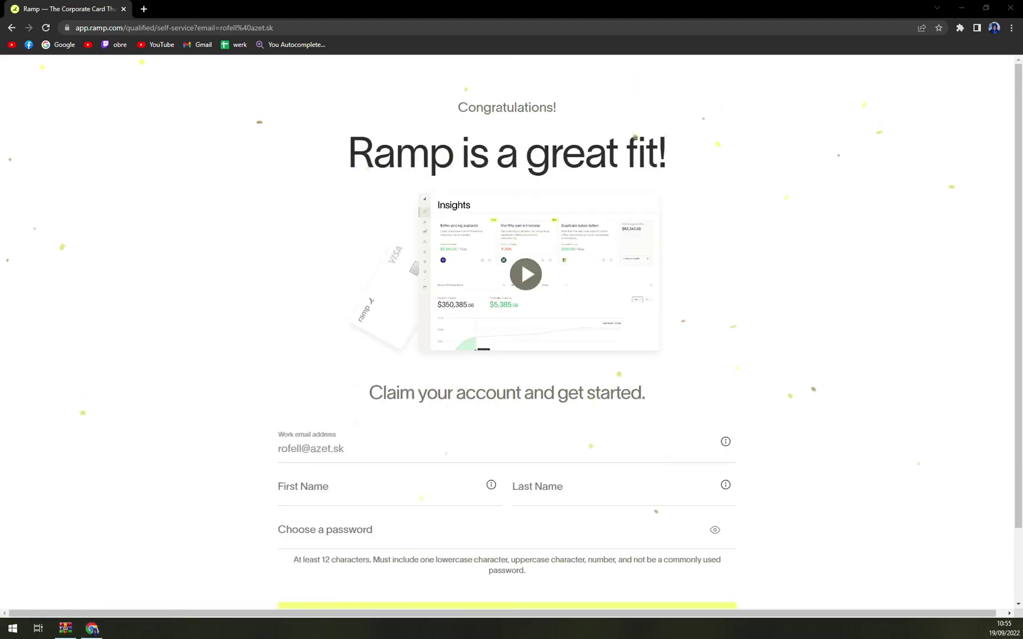
# Step: Fill in the applicant's first and last name on the account form
pyautogui.scroll(-2, 379, 201)
pyautogui.scroll(1, 349, 325)
pyautogui.scroll(-1, 327, 345)
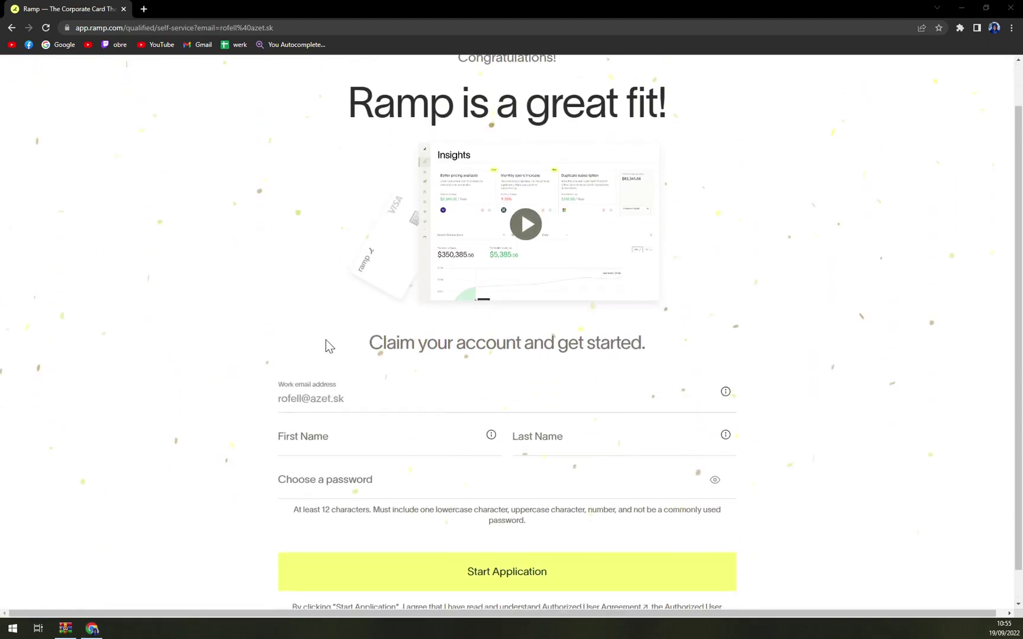
pyautogui.scroll(-1, 266, 343)
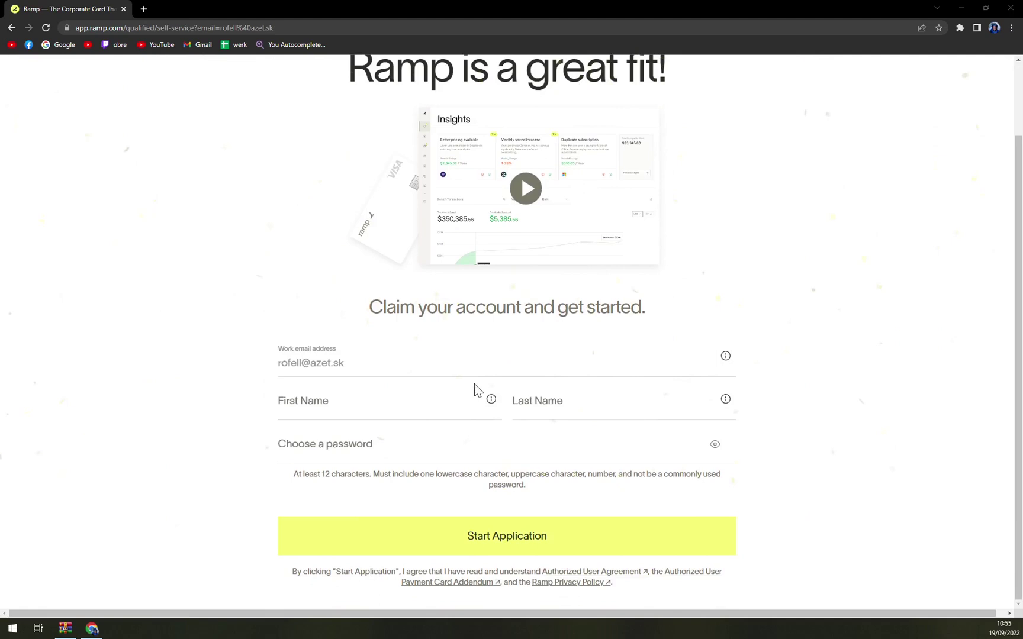
pyautogui.scroll(2, 426, 385)
pyautogui.scroll(-2, 391, 386)
pyautogui.click(379, 406)
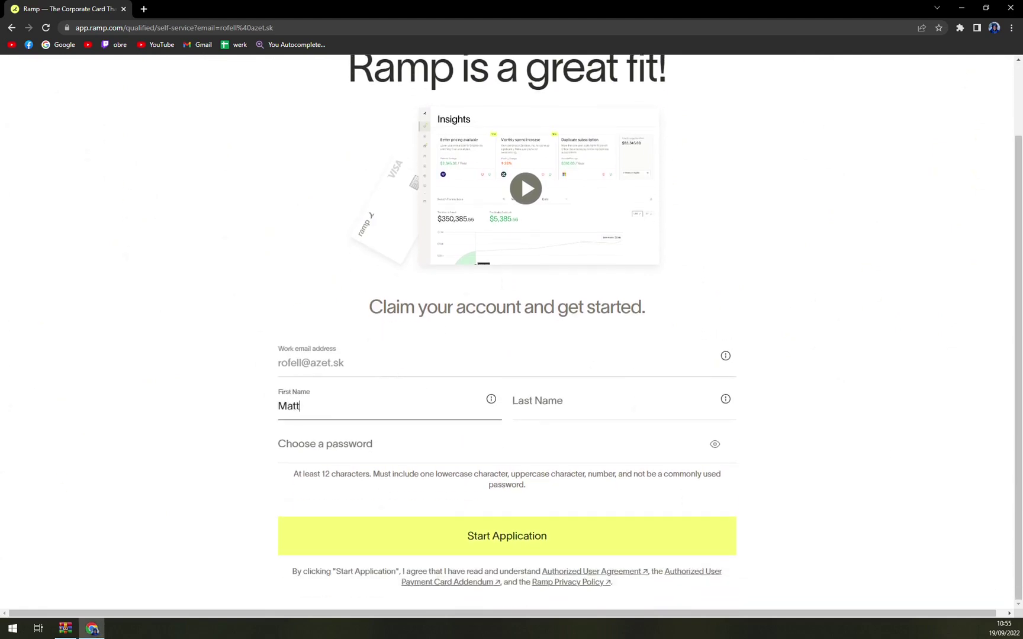
pyautogui.press('Tab')
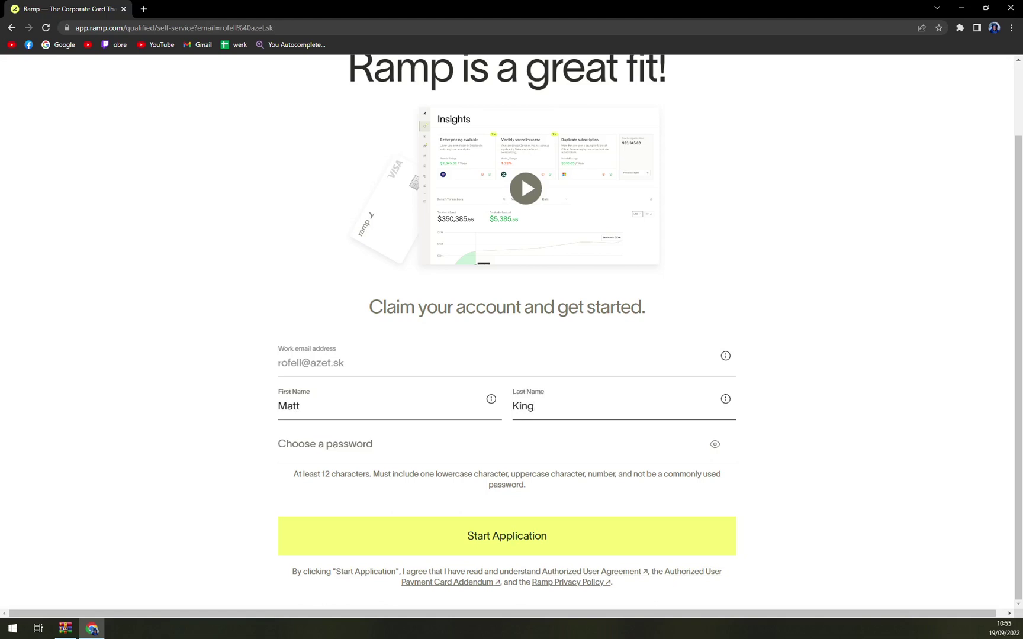
# Step: Enter a password of at least 12 characters and submit with Start Application
pyautogui.press('Tab')
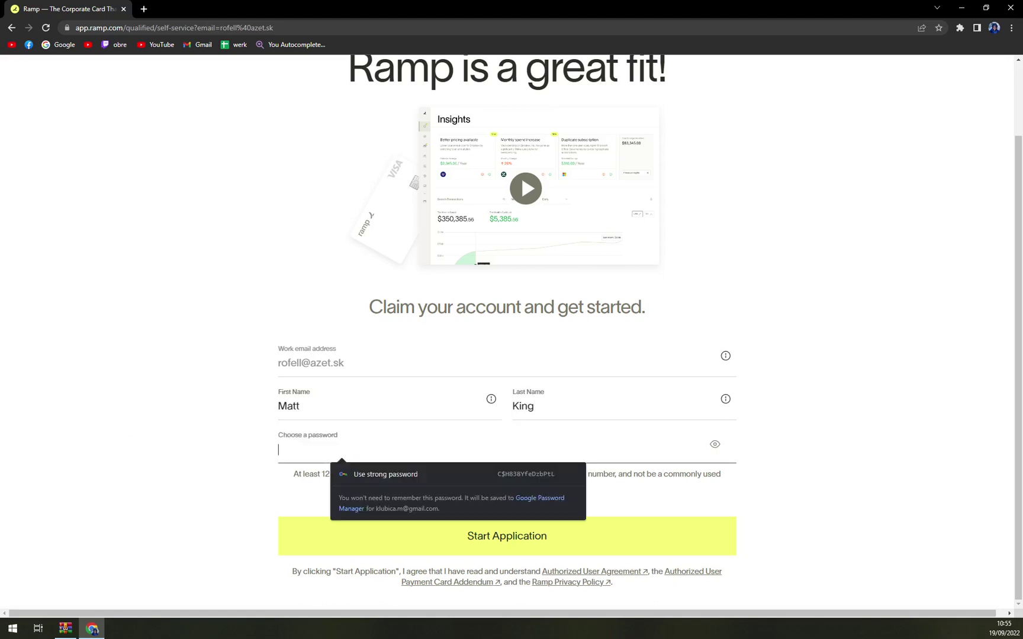
pyautogui.write('******')
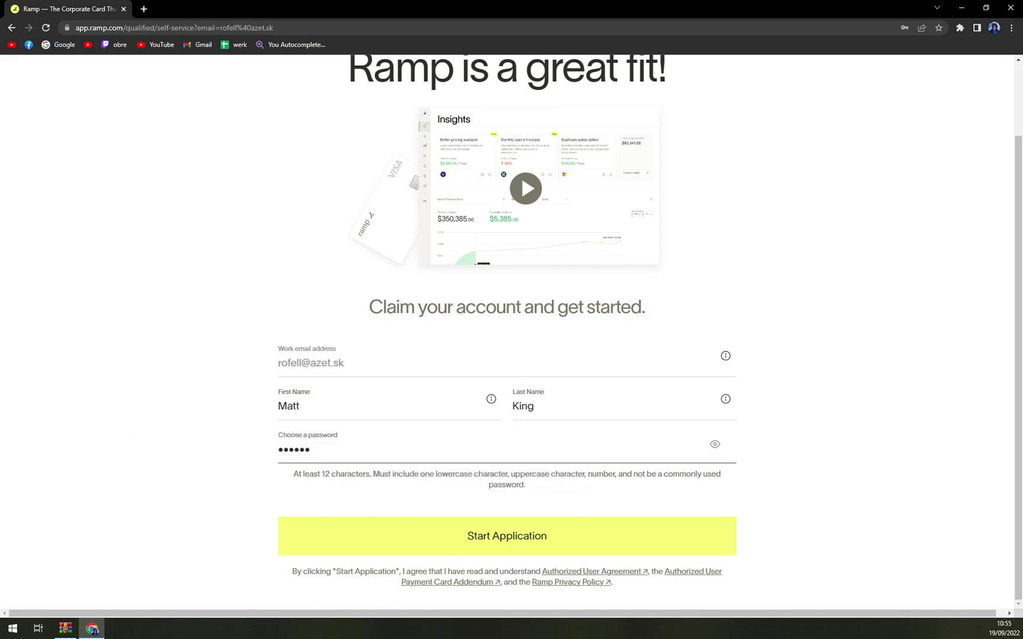
pyautogui.write('******')
pyautogui.click(516, 531)
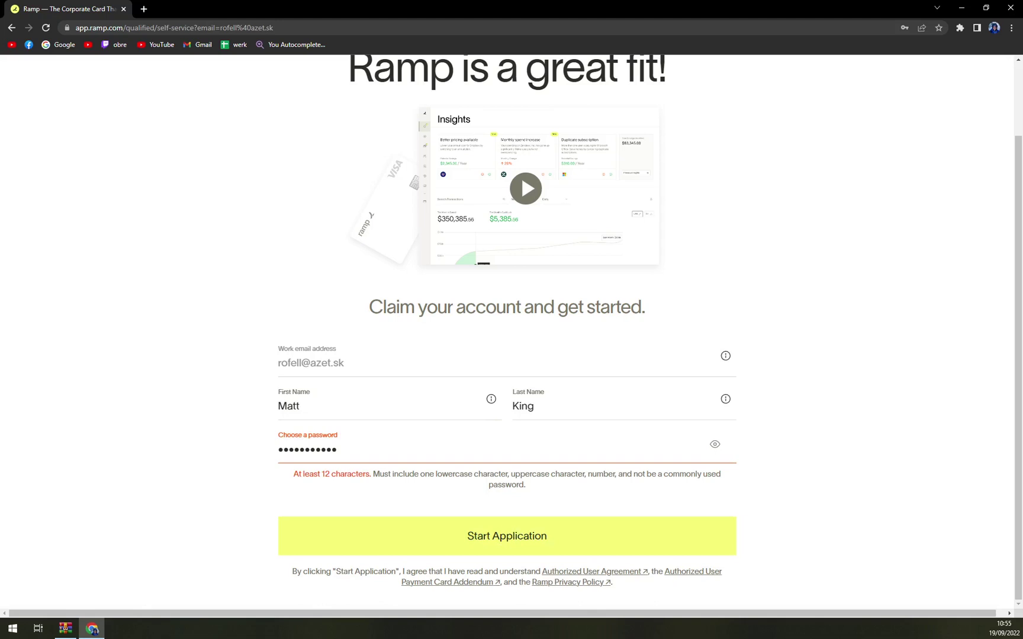
pyautogui.write('*')
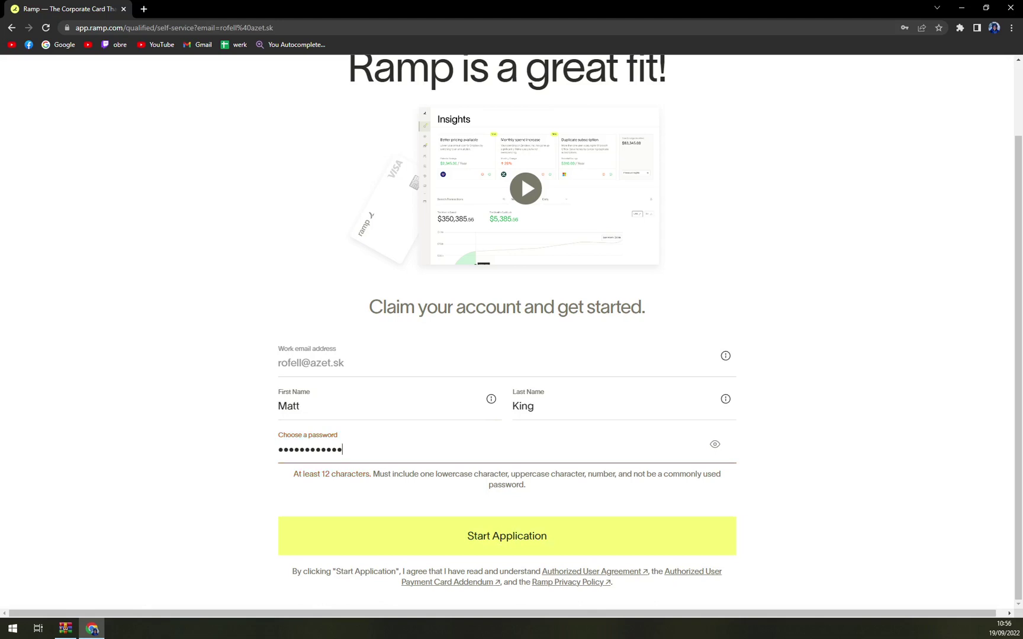
pyautogui.click(477, 528)
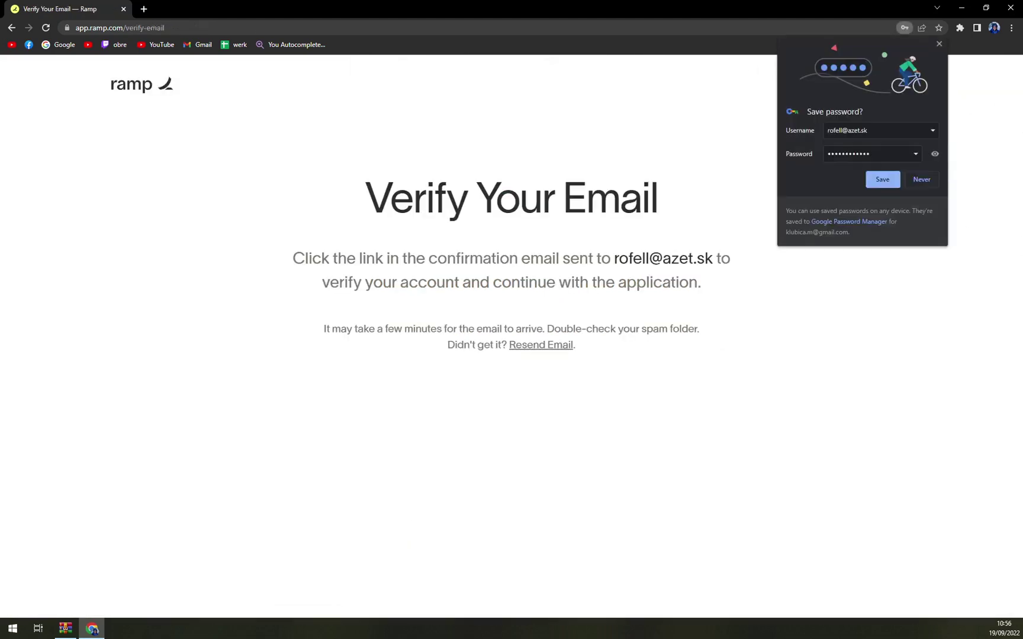
# Step: Decline Chrome's offer to save the password by choosing Never
pyautogui.click(918, 187)
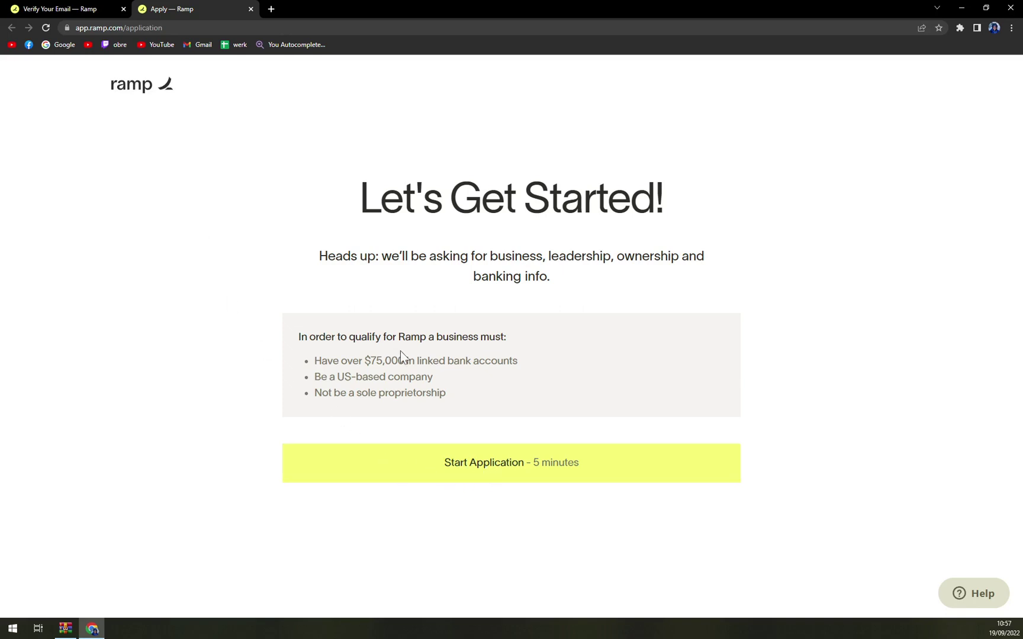
# Step: Start the application and enter the street address, floor 8 and city
pyautogui.click(496, 475)
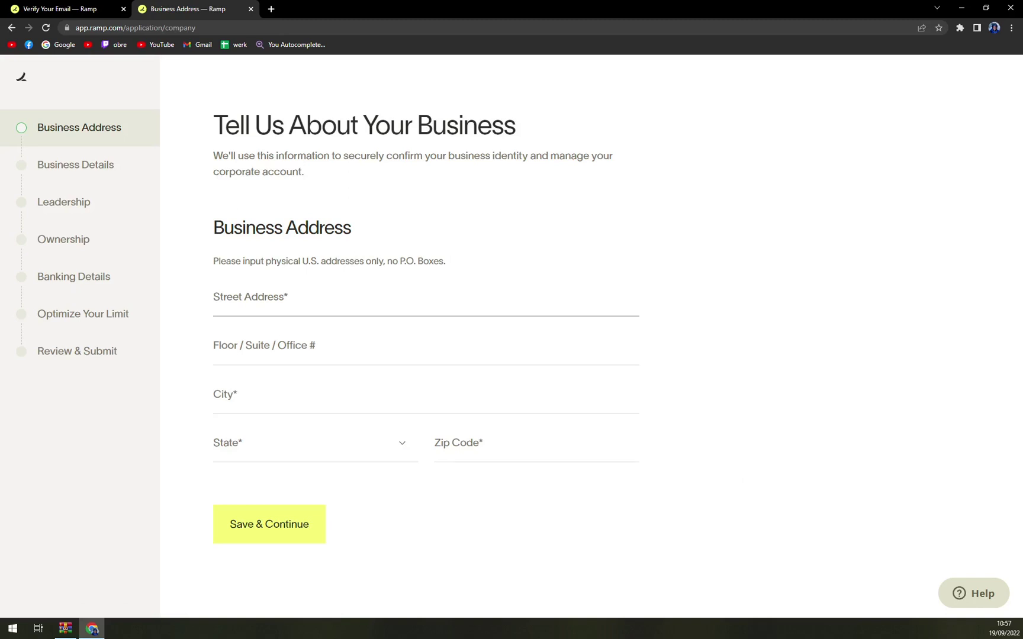
pyautogui.click(214, 303)
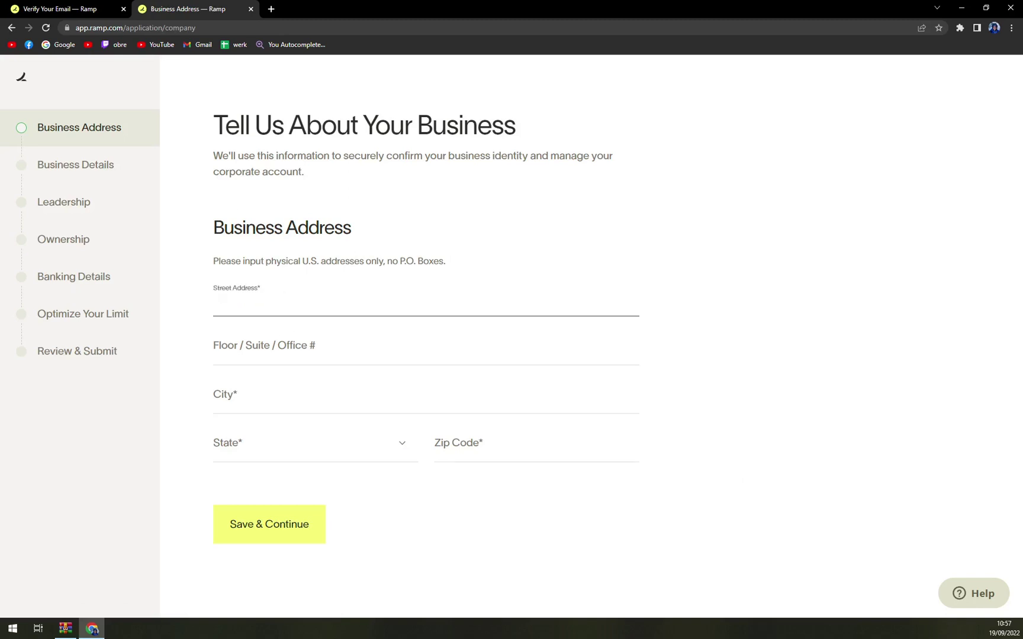
pyautogui.write('Matt KIng street')
pyautogui.press('Tab')
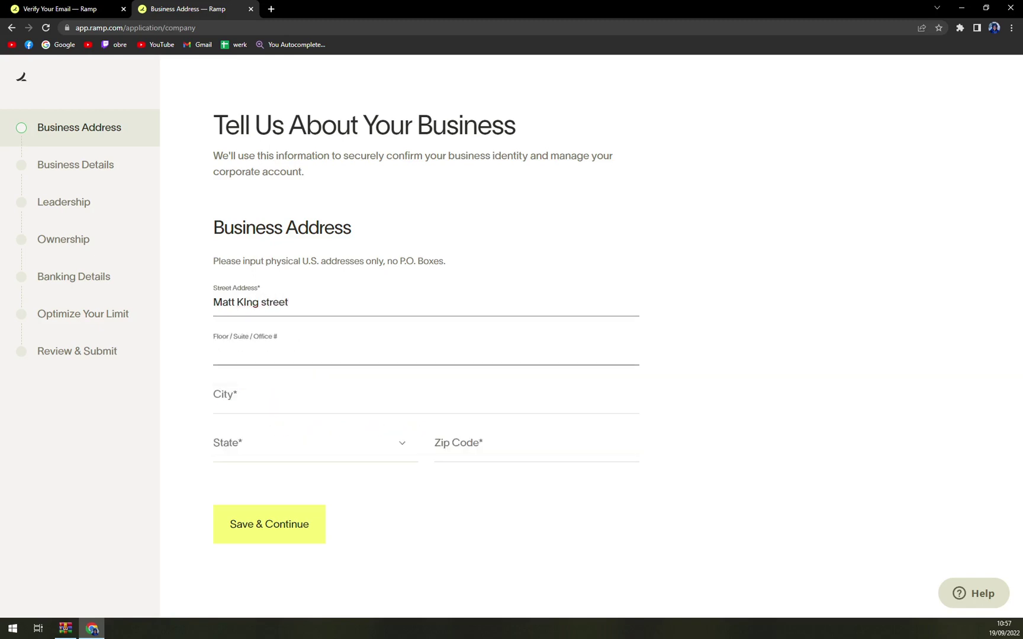
pyautogui.write('8')
pyautogui.press('Tab')
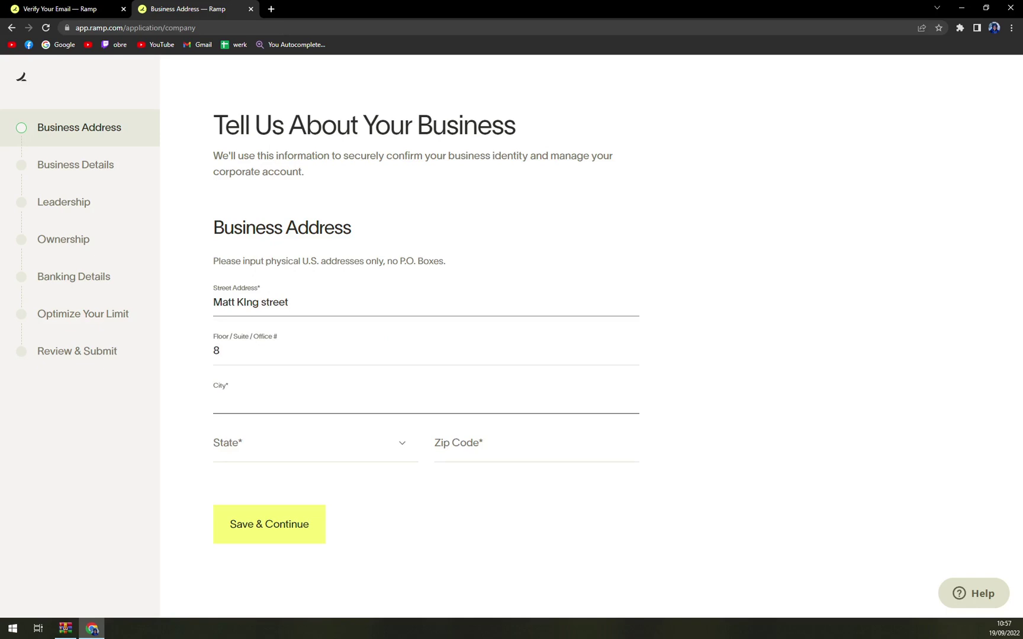
pyautogui.write('Bratislava')
# Step: Revise the city entry to a Texas city after the state search finds no match
pyautogui.press('Tab')
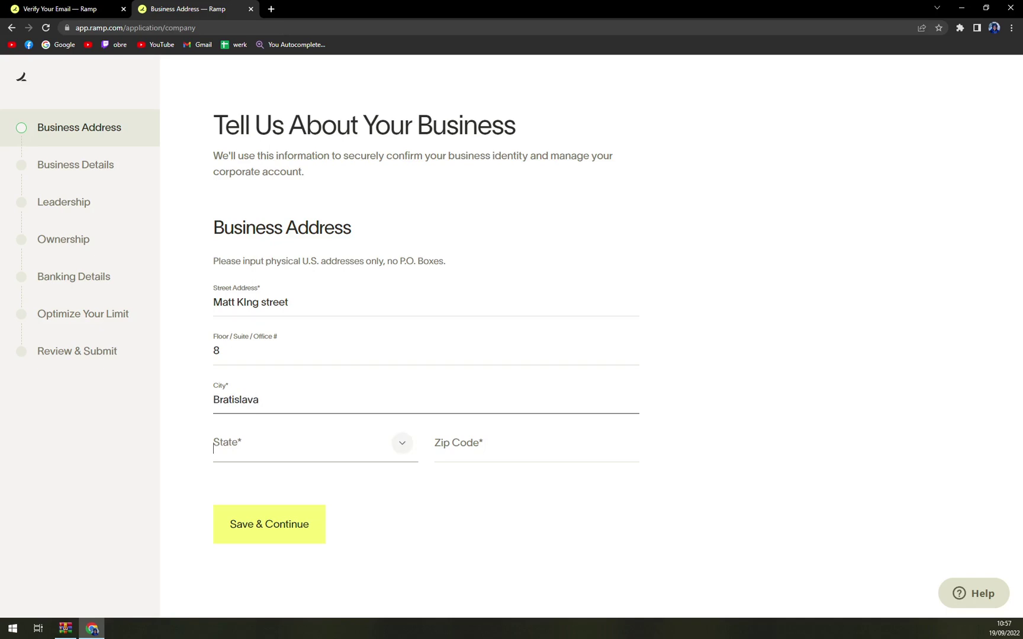
pyautogui.write('slova')
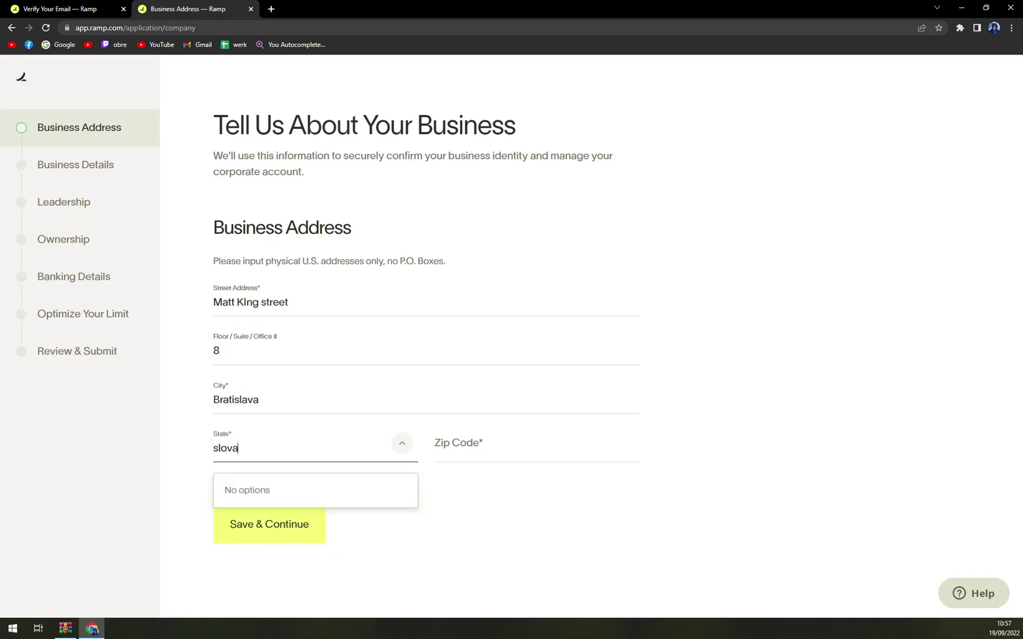
pyautogui.press('BackSpace')
pyautogui.press('BackSpace')
pyautogui.press('BackSpace')
pyautogui.press('BackSpace')
pyautogui.press('BackSpace')
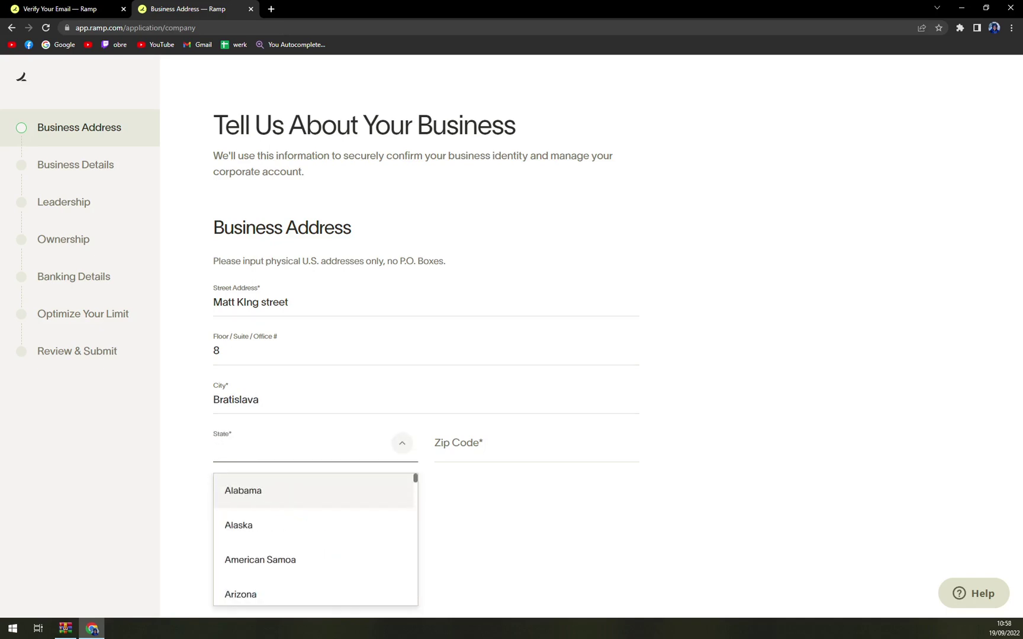
pyautogui.hotkey('shift', 'Tab')
pyautogui.press('BackSpace')
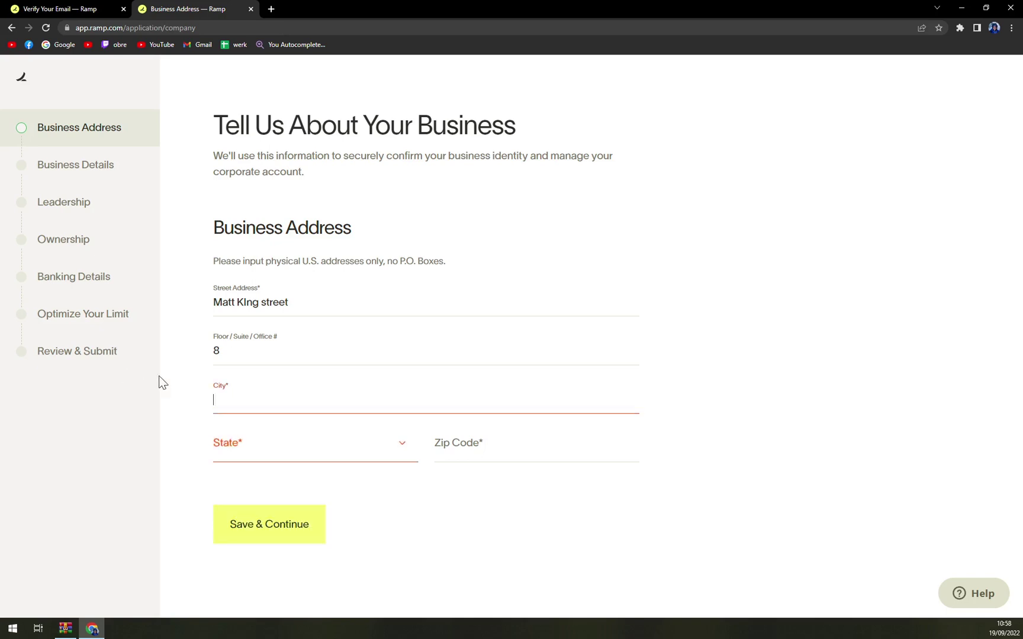
pyautogui.write('Texas ')
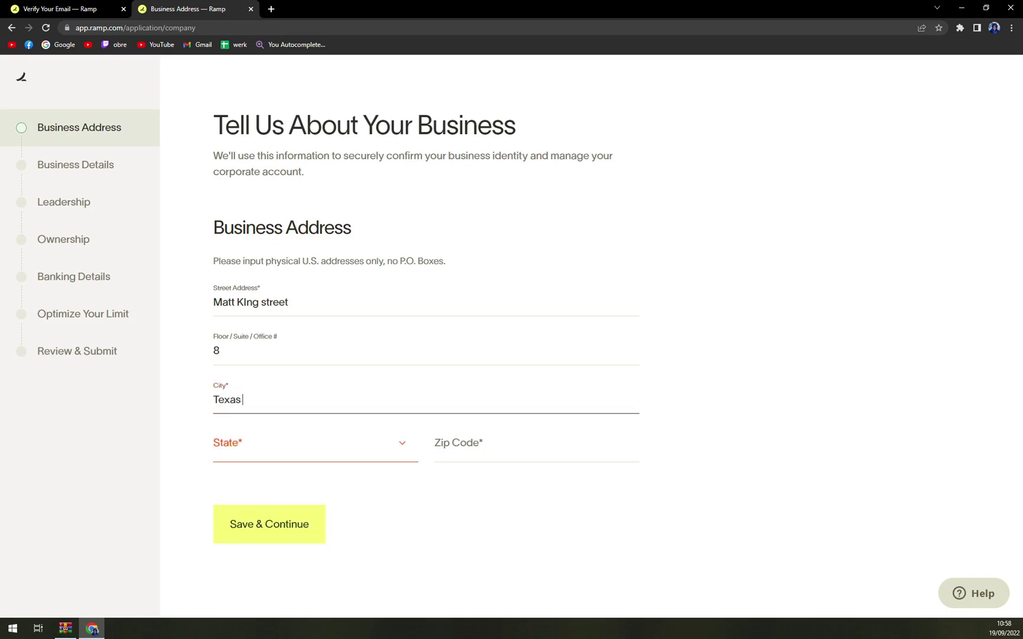
pyautogui.write('City 2')
pyautogui.write('56156')
# Step: Choose Texas as the state, add the zip code and save the address
pyautogui.press('Tab')
pyautogui.write('Te')
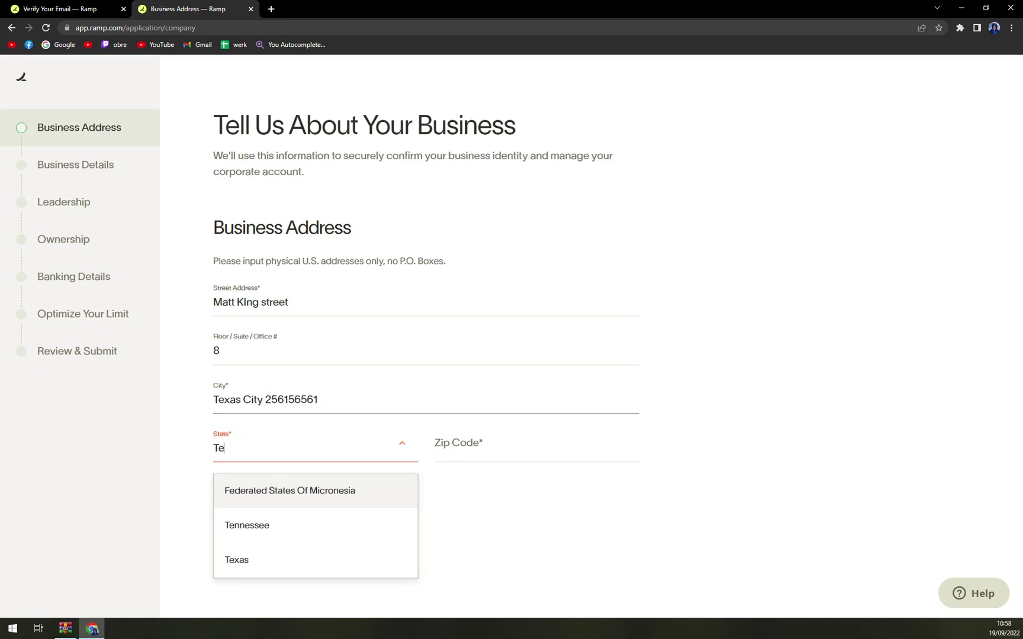
pyautogui.click(338, 553)
pyautogui.press('Tab')
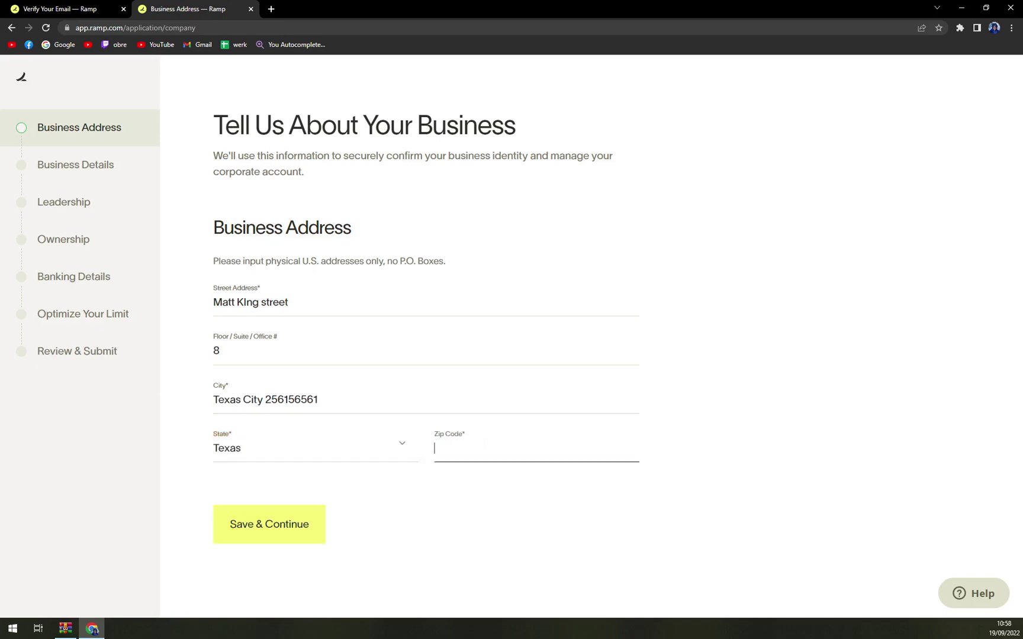
pyautogui.write('77510')
pyautogui.click(299, 520)
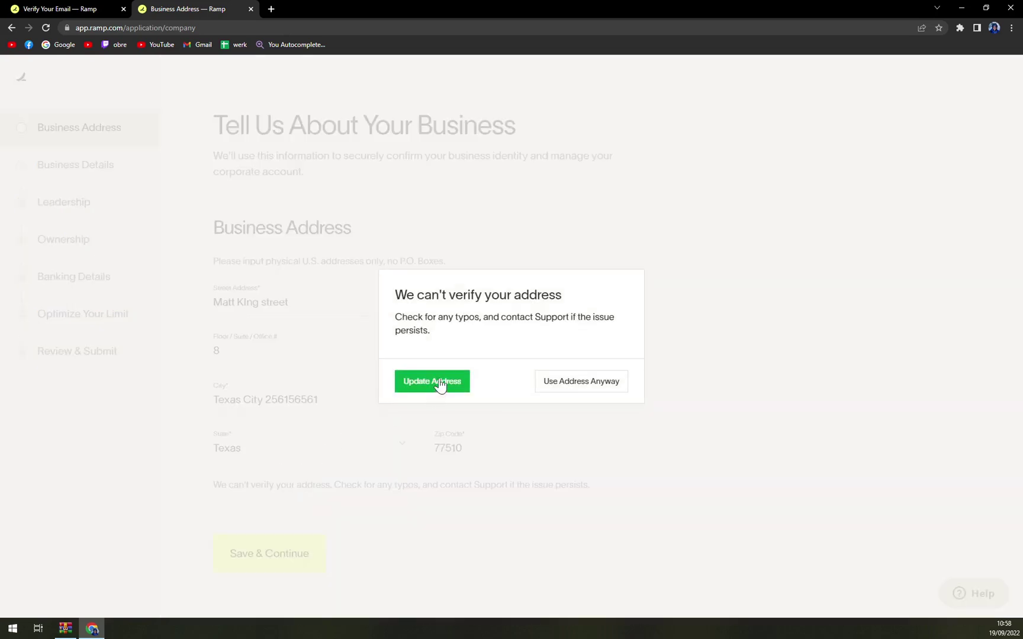
# Step: Keep the unverified address and enter MK Tips as the legal business name
pyautogui.click(584, 388)
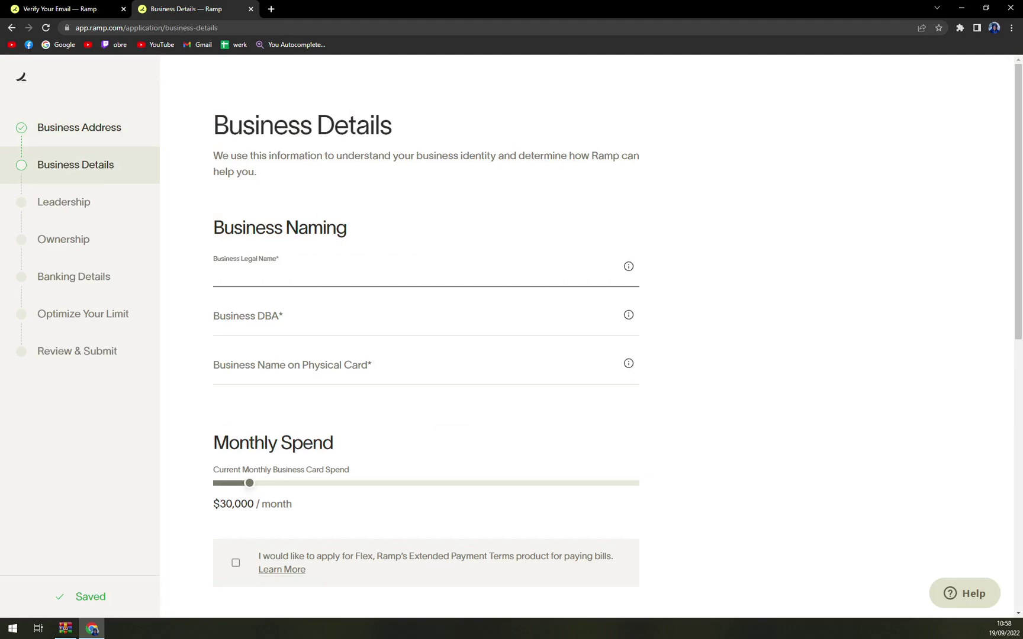
pyautogui.write('MK Tips')
pyautogui.press('Tab')
# Step: Copy MK Tips into the DBA and Name on Card fields
pyautogui.moveTo(636, 320)
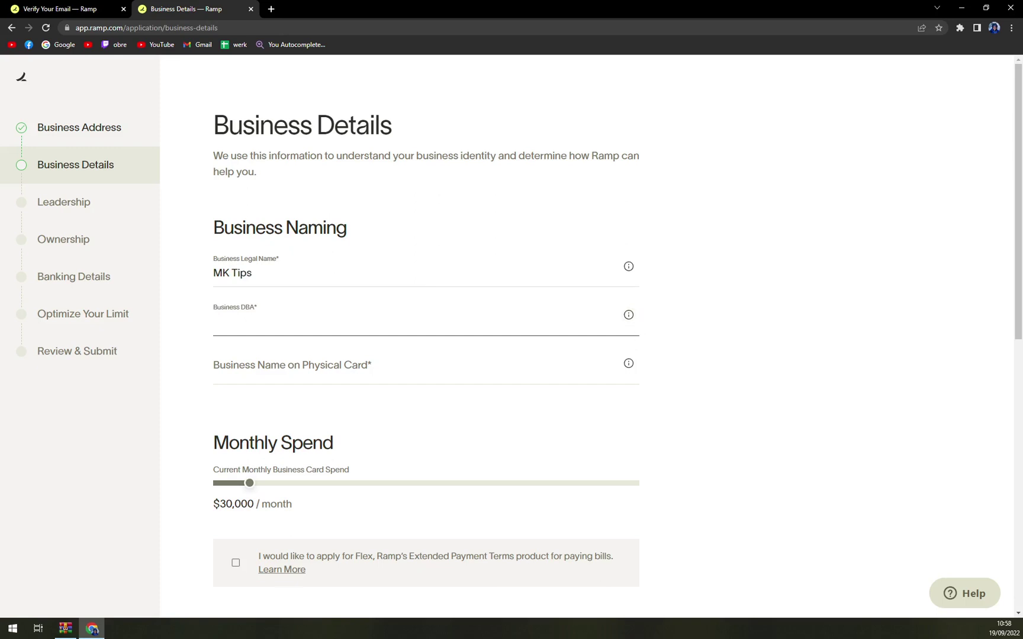
pyautogui.moveTo(252, 272); pyautogui.dragTo(155, 265)
pyautogui.hotkey('ctrl', 'c')
pyautogui.click(214, 321)
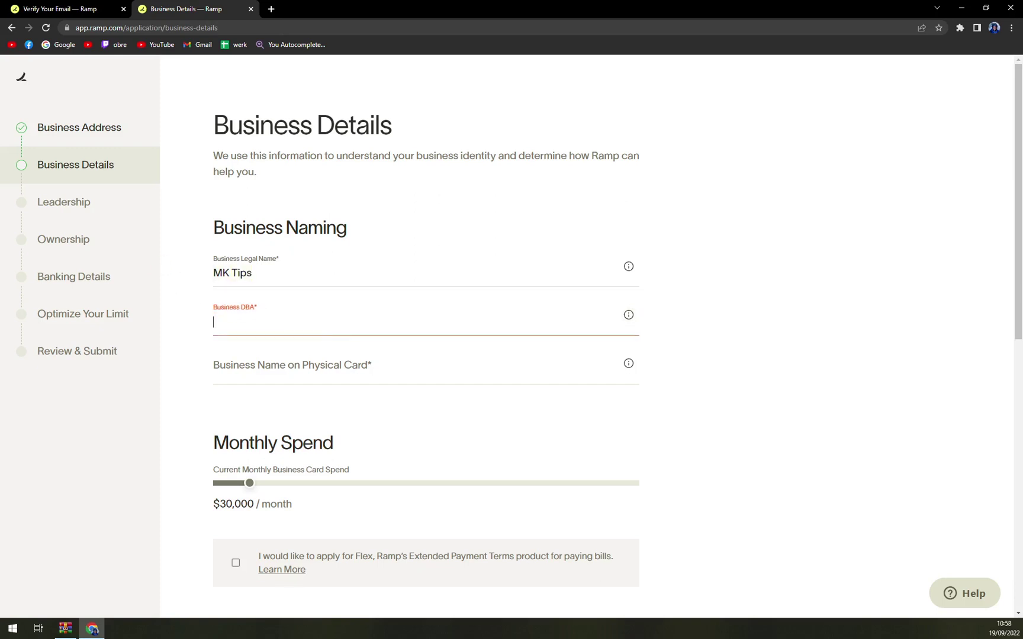
pyautogui.hotkey('ctrl', 'v')
pyautogui.click(214, 370)
pyautogui.hotkey('ctrl', 'v')
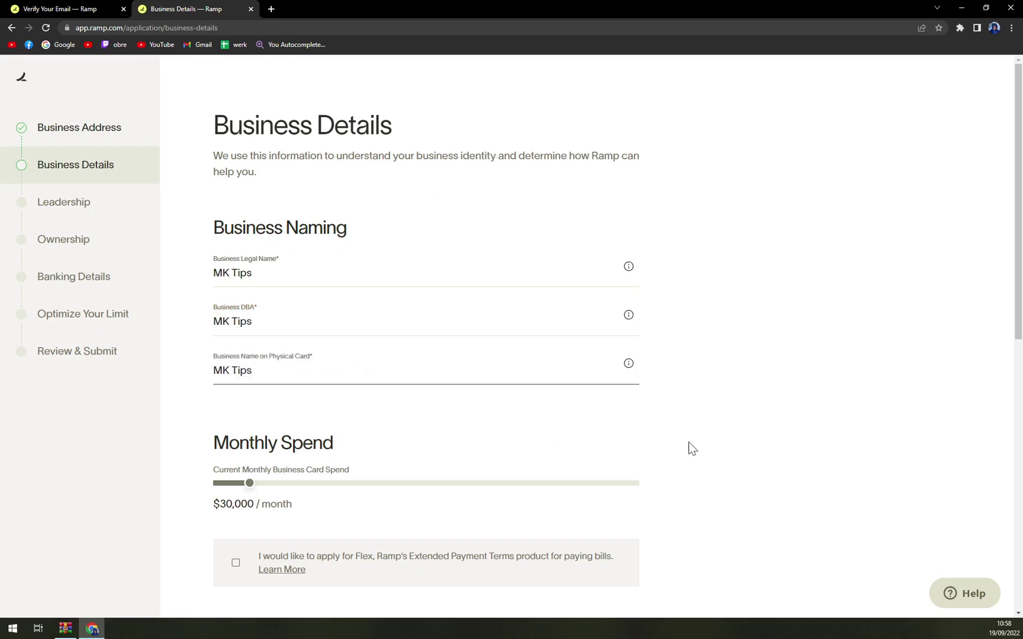
# Step: Set the estimated monthly card spend slider to $10,000
pyautogui.scroll(-4, 742, 434)
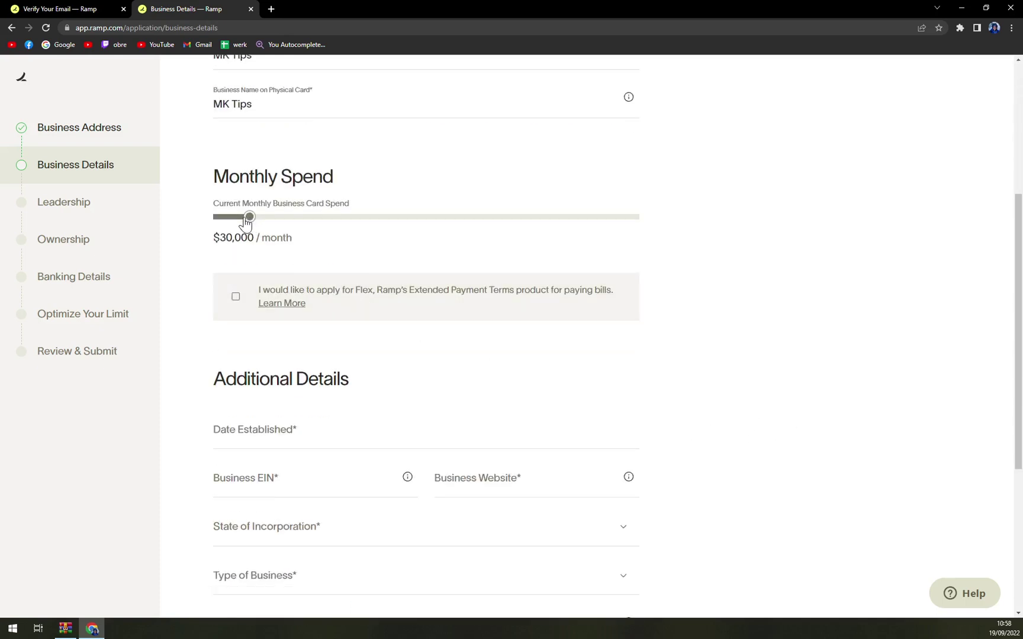
pyautogui.moveTo(245, 217)
pyautogui.mouseDown()
pyautogui.moveTo(218, 218)
pyautogui.moveTo(234, 218)
pyautogui.mouseUp()
pyautogui.moveTo(232, 218); pyautogui.dragTo(226, 218)
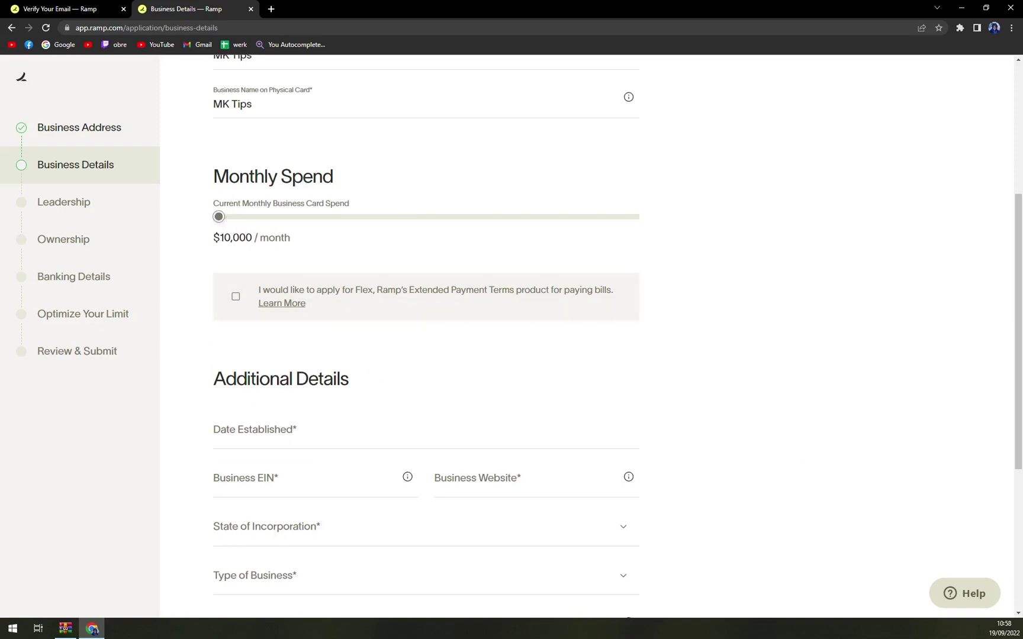
pyautogui.scroll(-2, 227, 224)
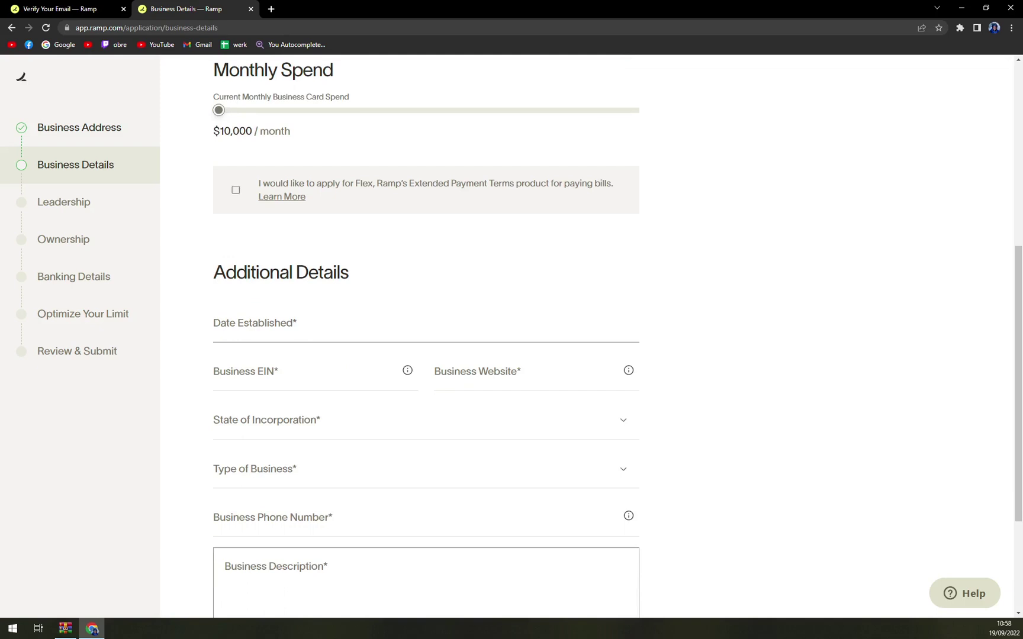
pyautogui.scroll(-2, 265, 292)
pyautogui.click(255, 218)
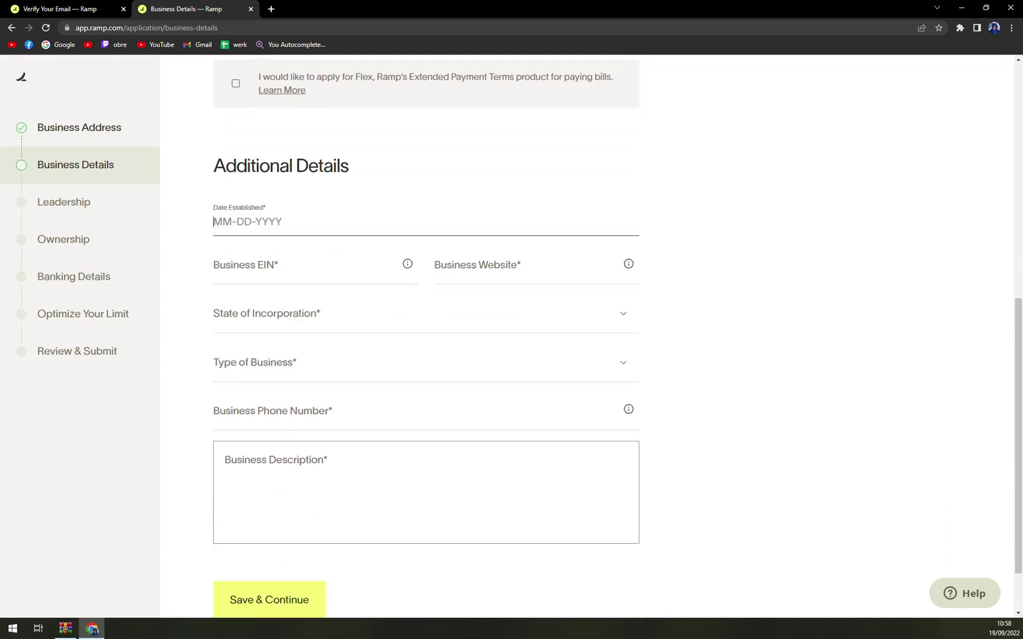
pyautogui.write('08-11-2000')
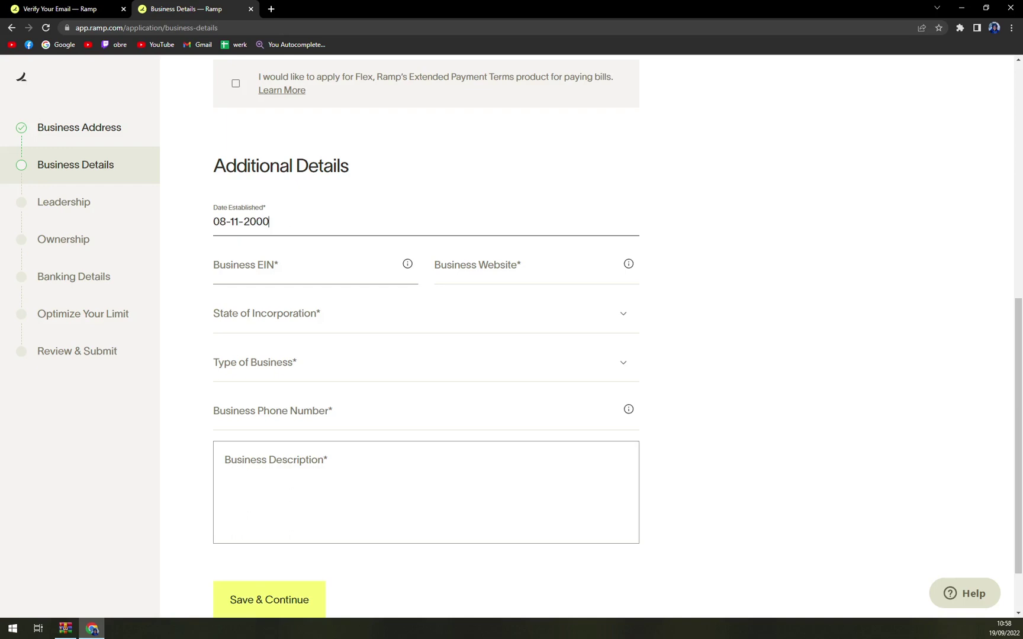
pyautogui.moveTo(407, 265)
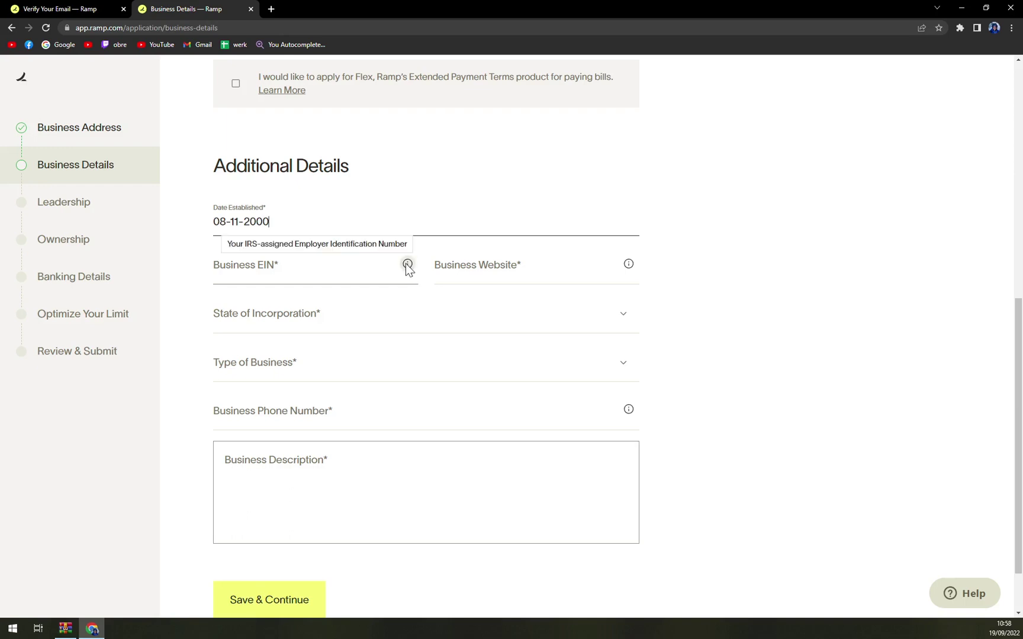
pyautogui.press('Tab')
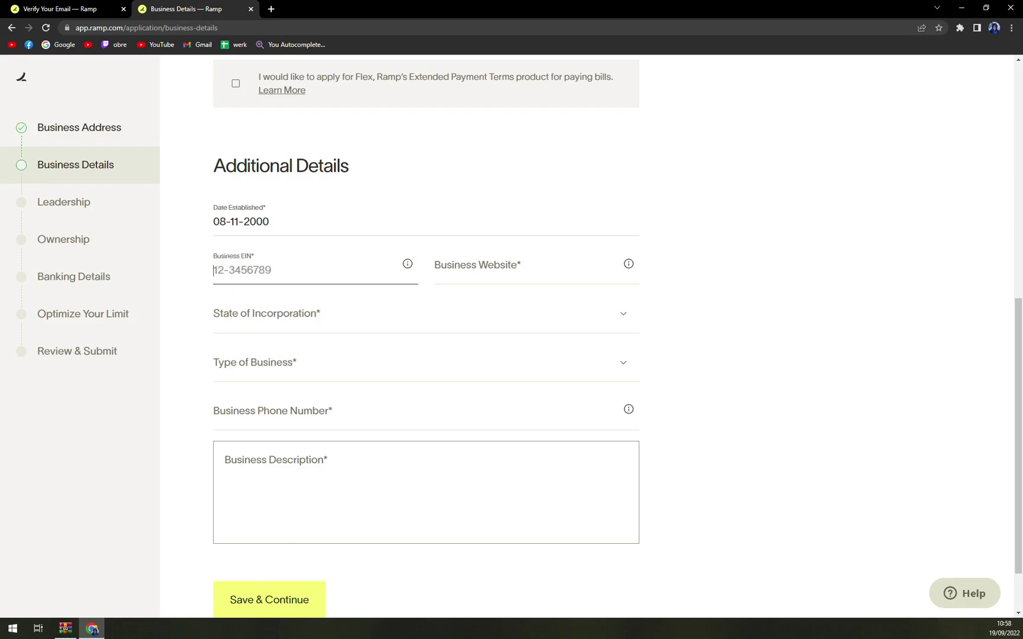
pyautogui.press('Tab')
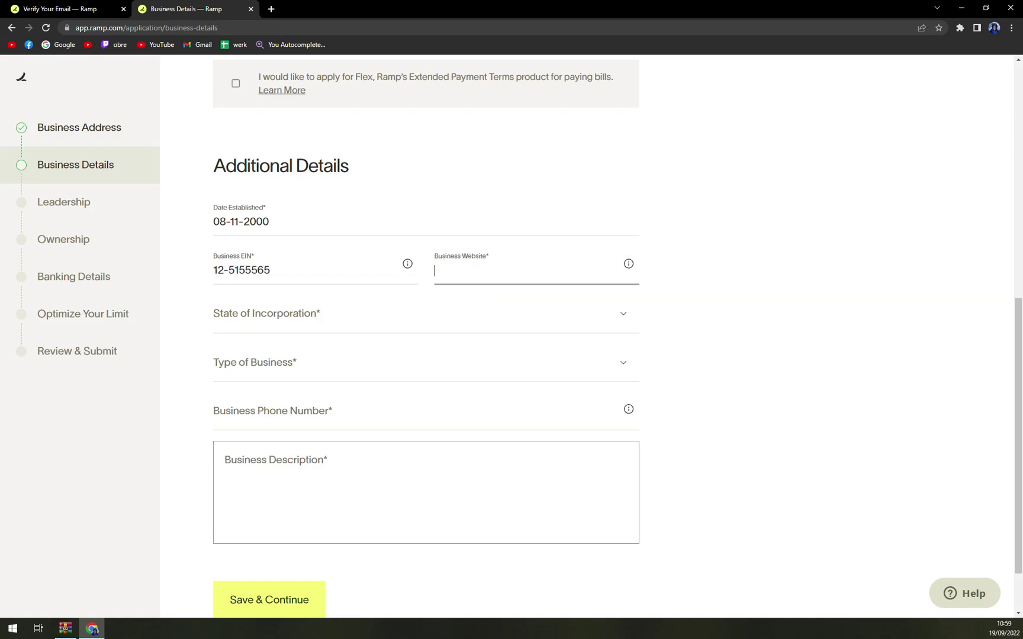
pyautogui.moveTo(628, 264)
pyautogui.write('www.azet.sk')
# Step: Select Texas as state of incorporation and Limited Liability Company as business type
pyautogui.press('Tab')
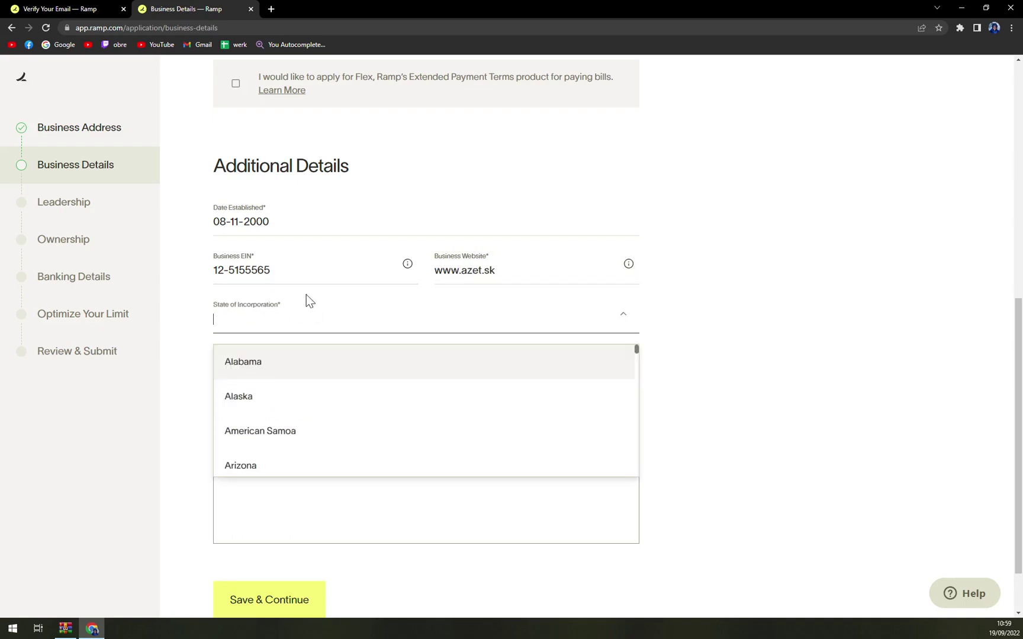
pyautogui.write('texa')
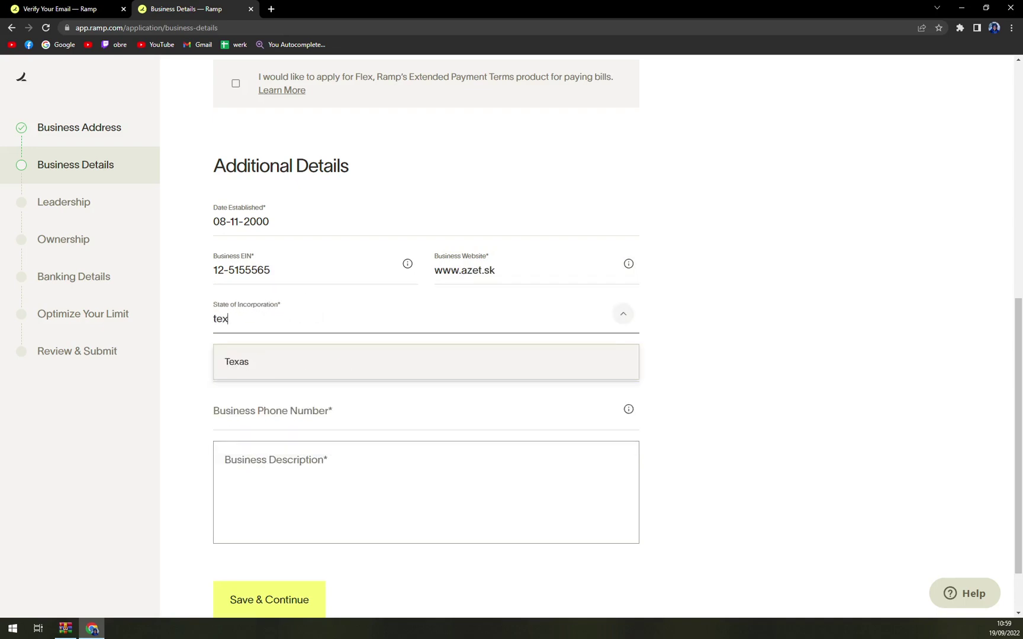
pyautogui.click(283, 372)
pyautogui.click(283, 372)
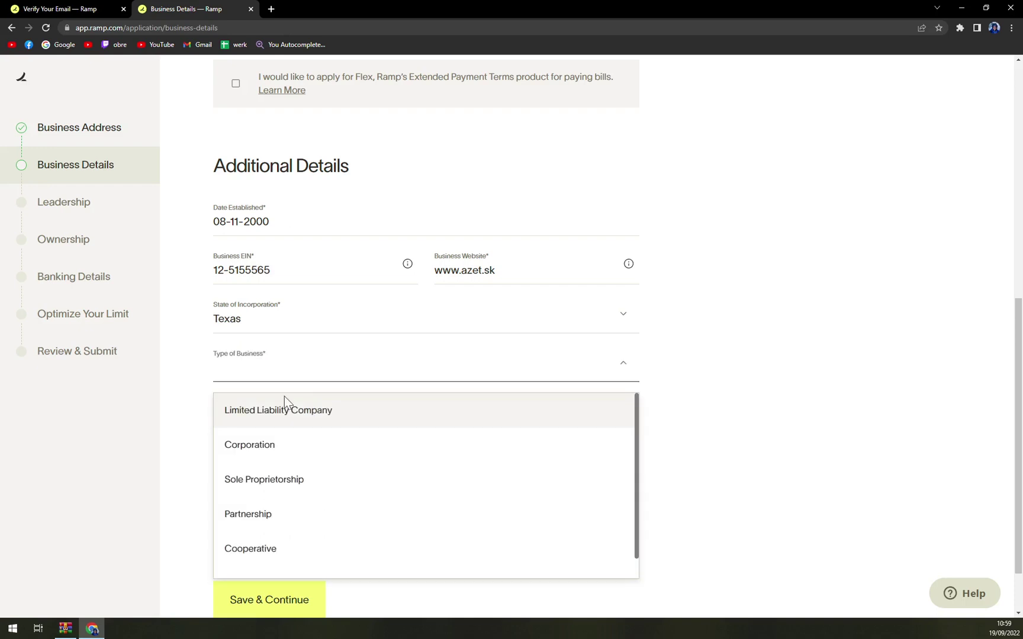
pyautogui.scroll(-1, 286, 457)
pyautogui.scroll(1, 289, 467)
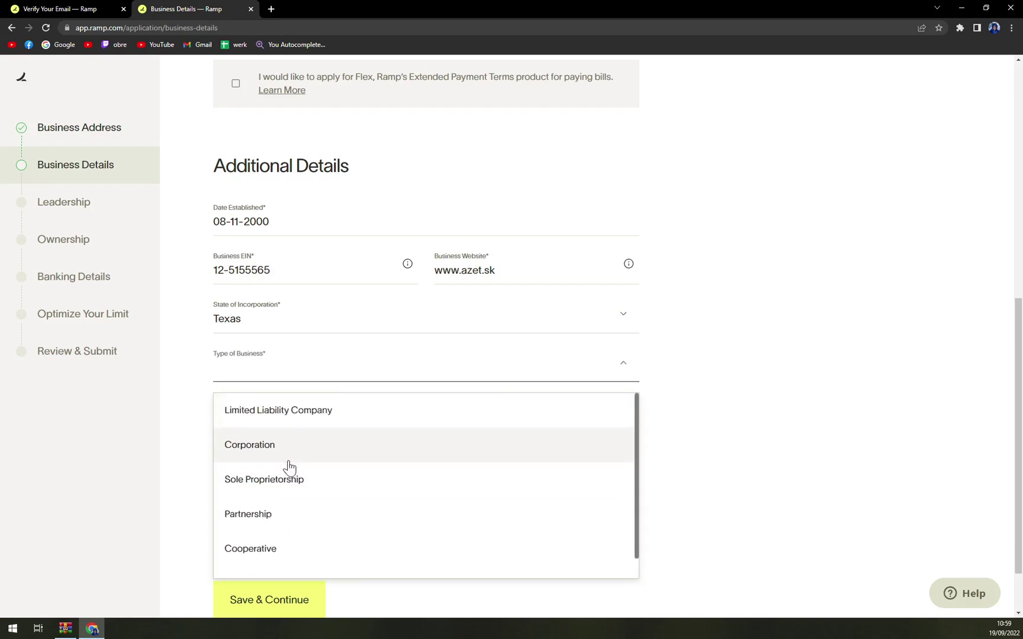
pyautogui.click(284, 424)
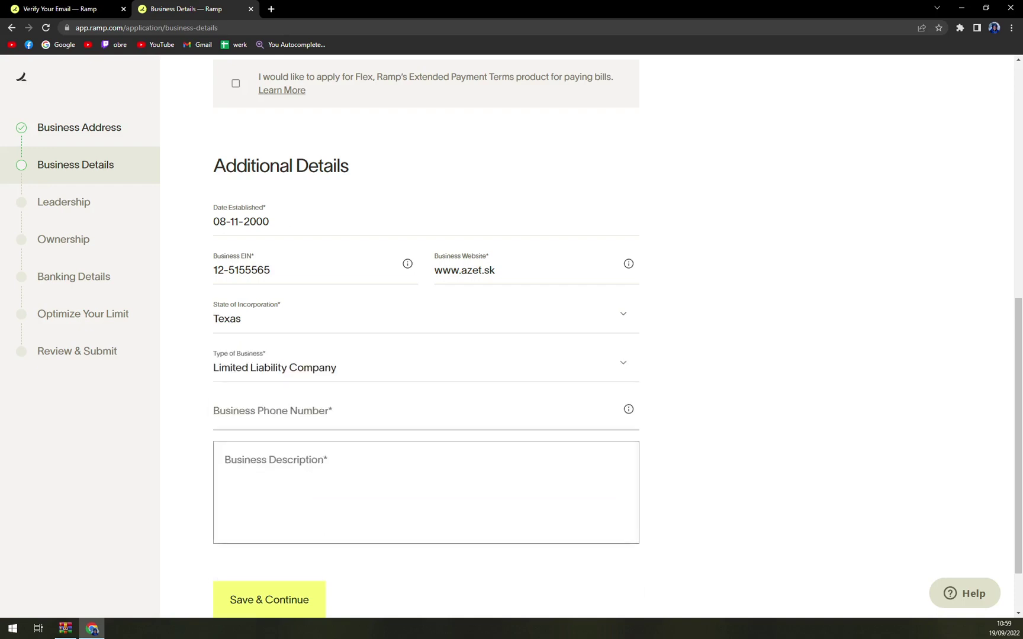
# Step: Add the business phone number and description 'Lots studff', then save and continue
pyautogui.click(284, 421)
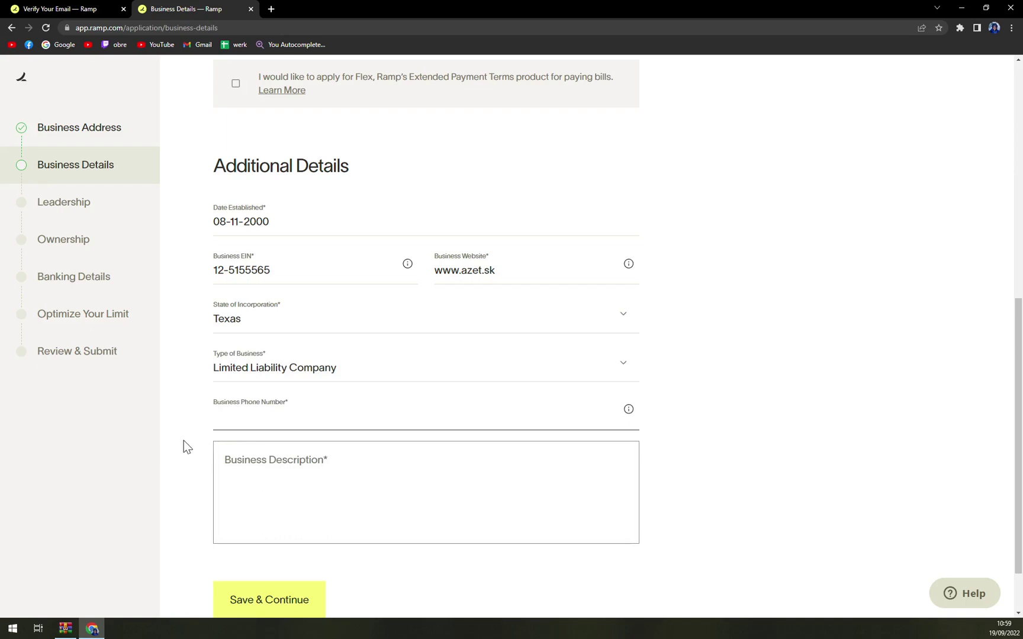
pyautogui.write('5551655544')
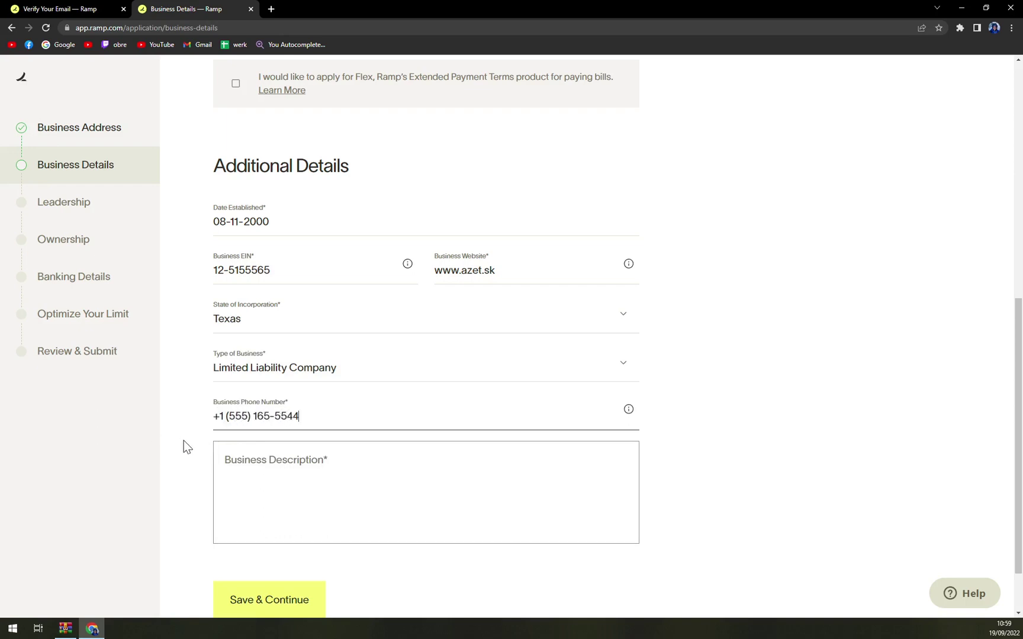
pyautogui.press('Tab')
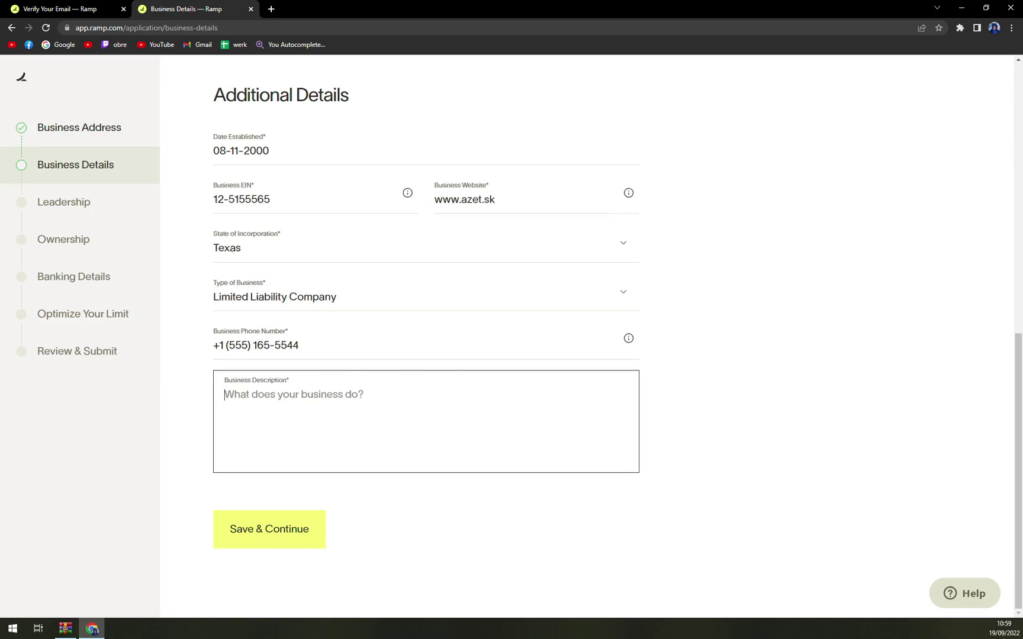
pyautogui.write('Lots st')
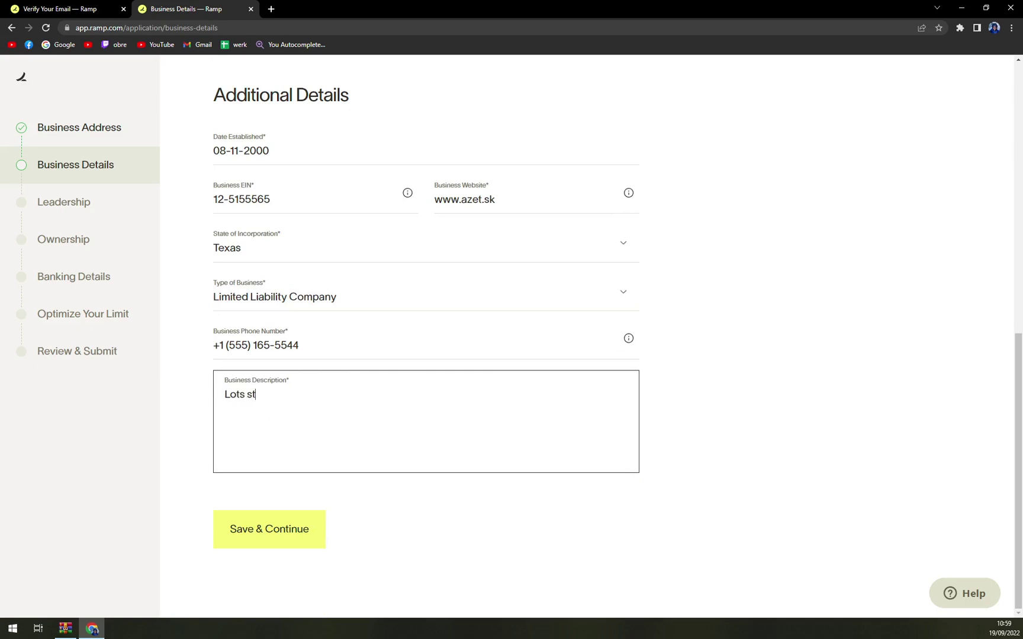
pyautogui.write('udff')
pyautogui.click(281, 538)
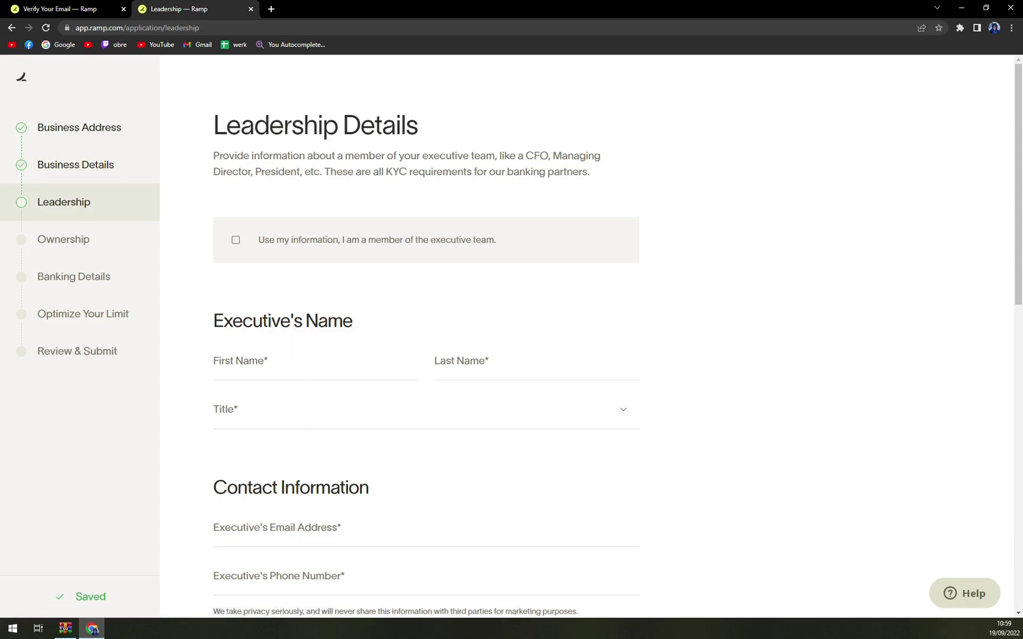
# Step: Tick 'Use my information' so the executive's name and e-mail are filled in
pyautogui.click(237, 261)
pyautogui.click(241, 254)
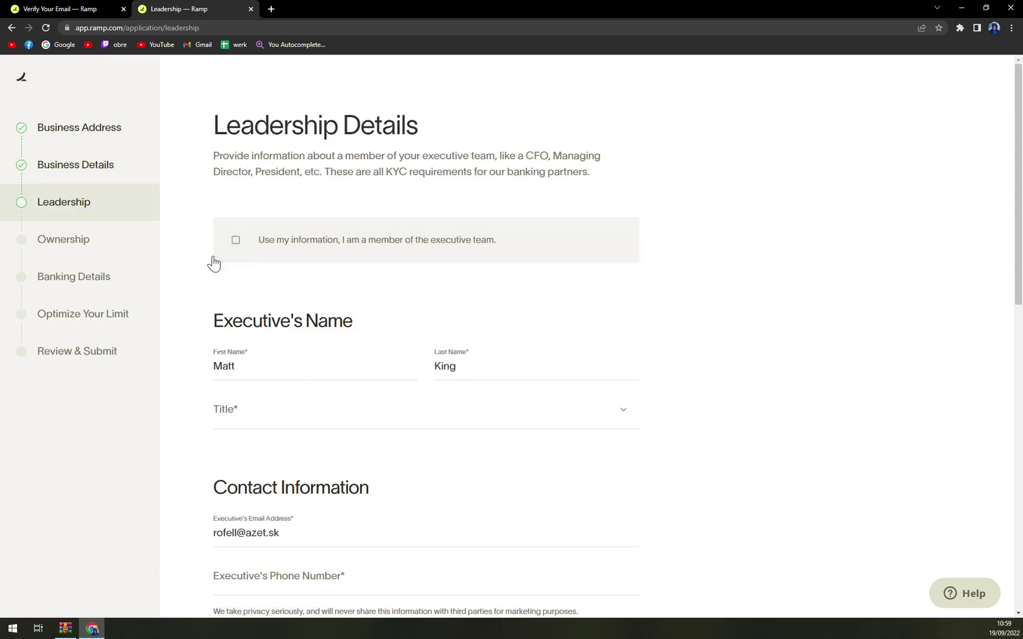
pyautogui.click(237, 246)
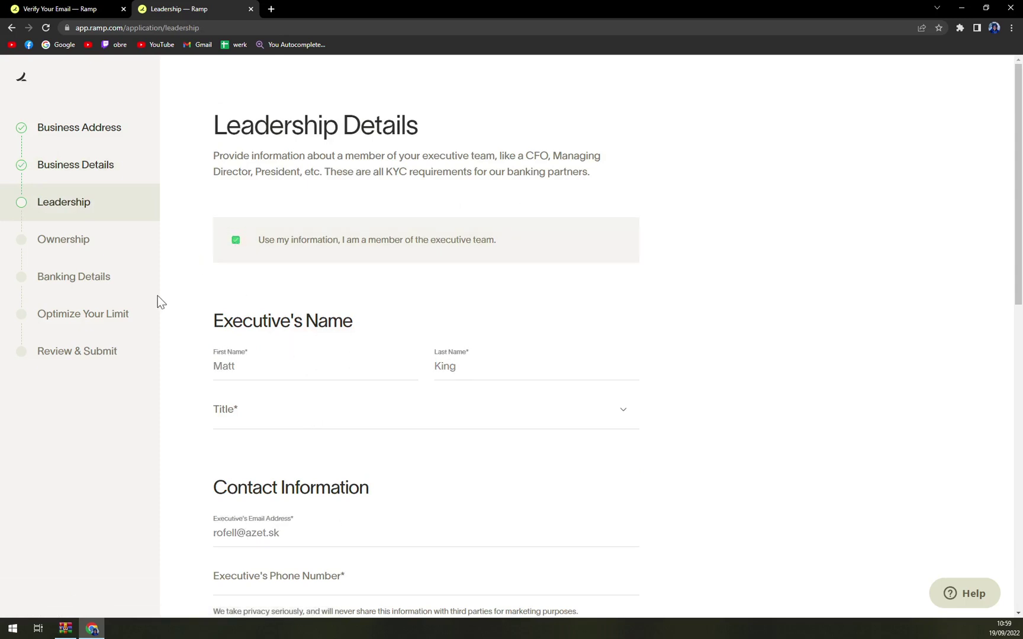
pyautogui.scroll(-12, 191, 310)
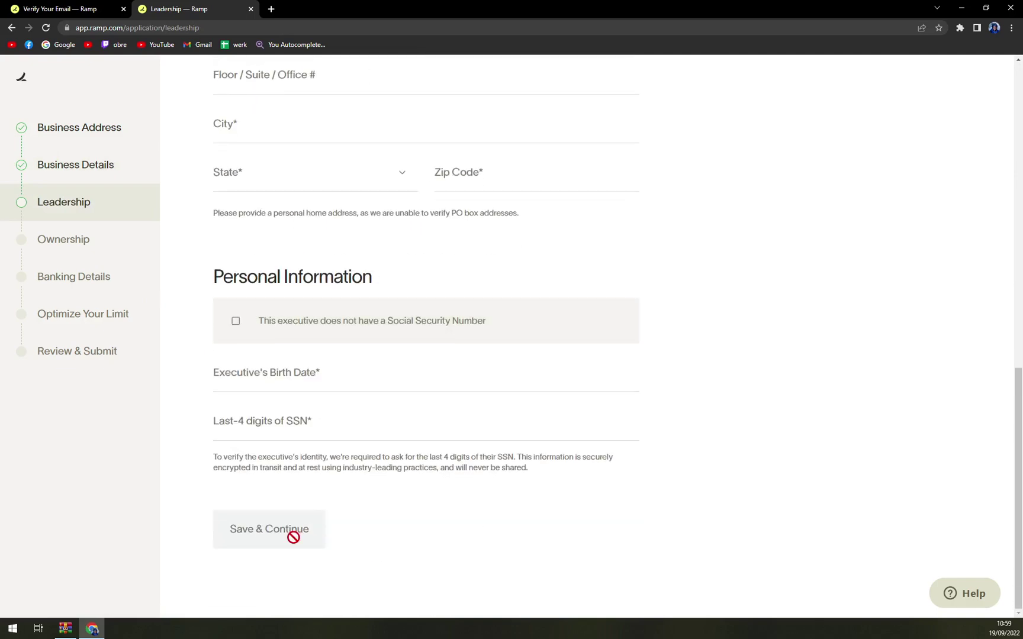
pyautogui.scroll(12, 372, 548)
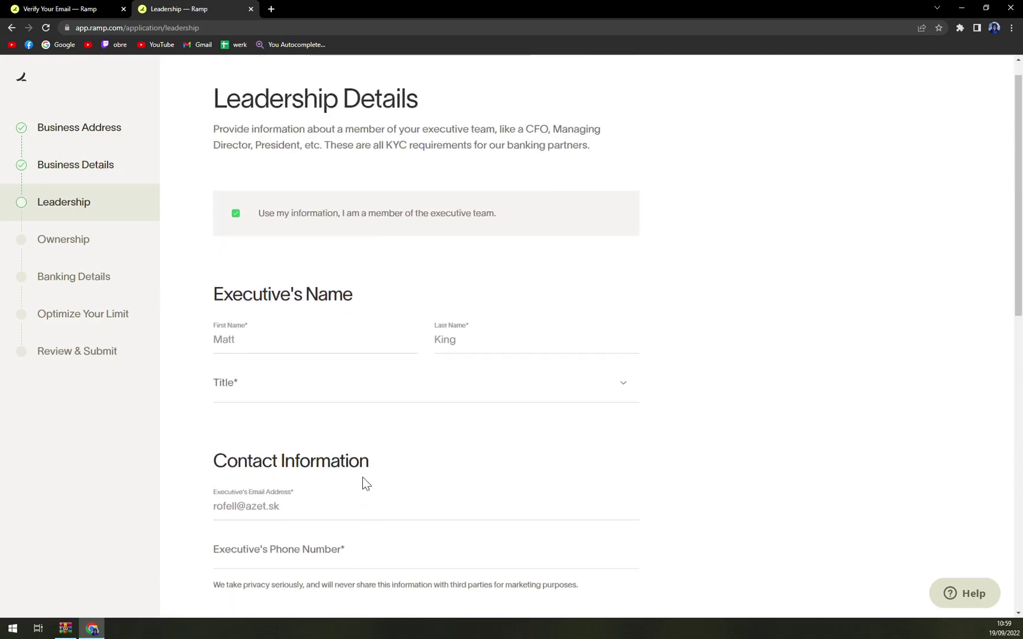
pyautogui.scroll(-1, 362, 477)
# Step: Set the executive's title to CEO
pyautogui.click(285, 313)
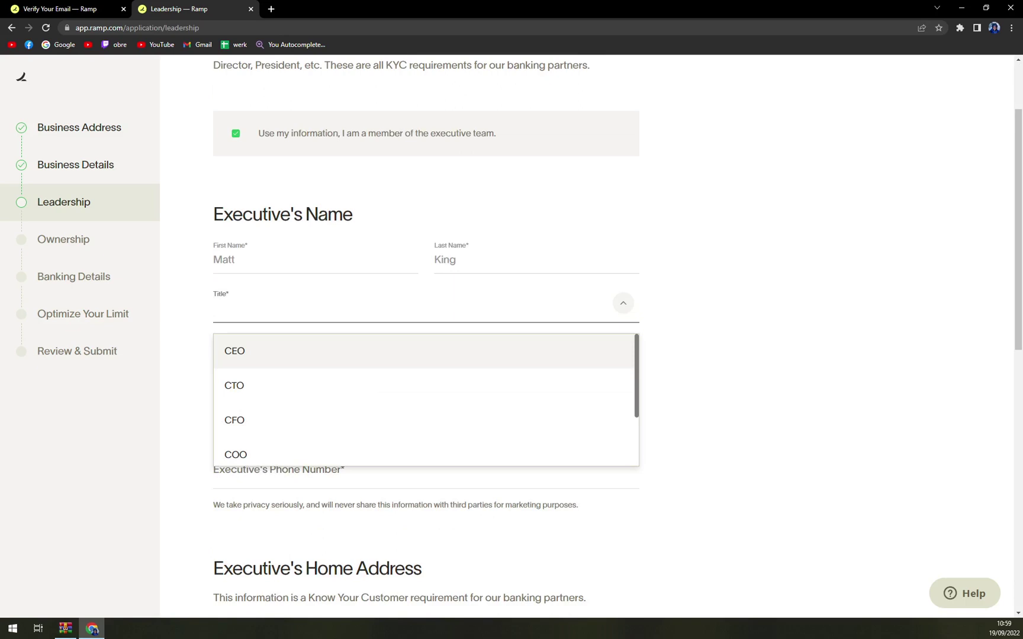
pyautogui.click(244, 356)
pyautogui.scroll(-2, 271, 362)
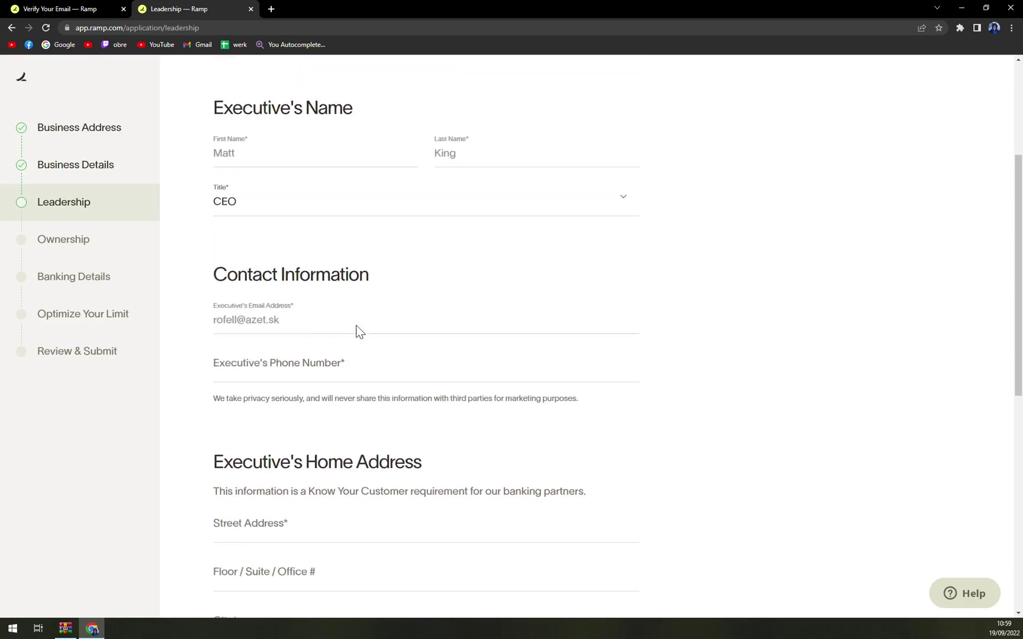
pyautogui.click(358, 366)
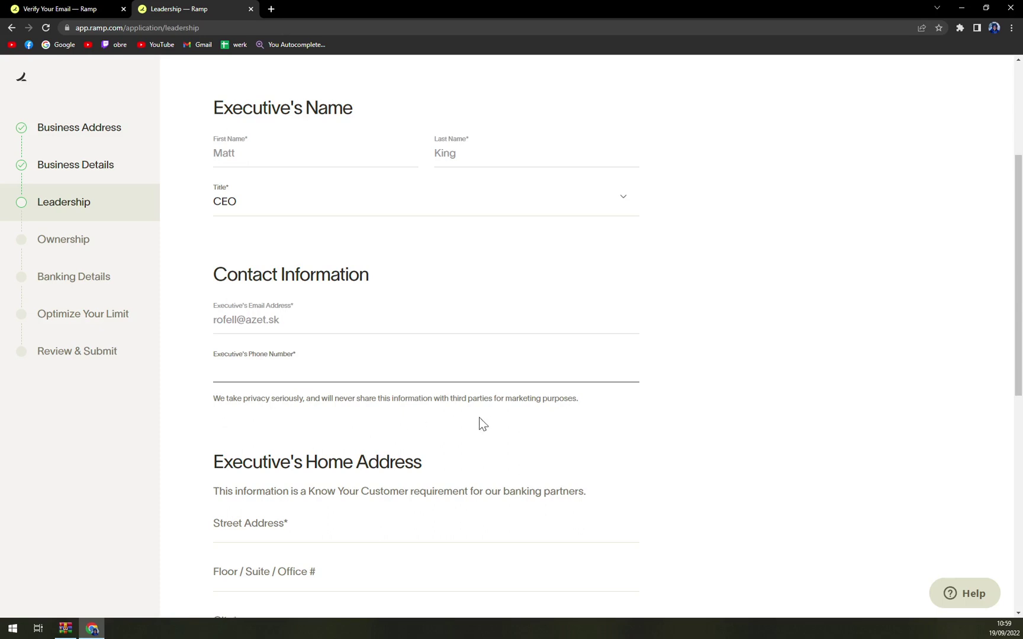
pyautogui.scroll(-5, 520, 426)
# Step: Enter the executive's phone number
pyautogui.press('Tab')
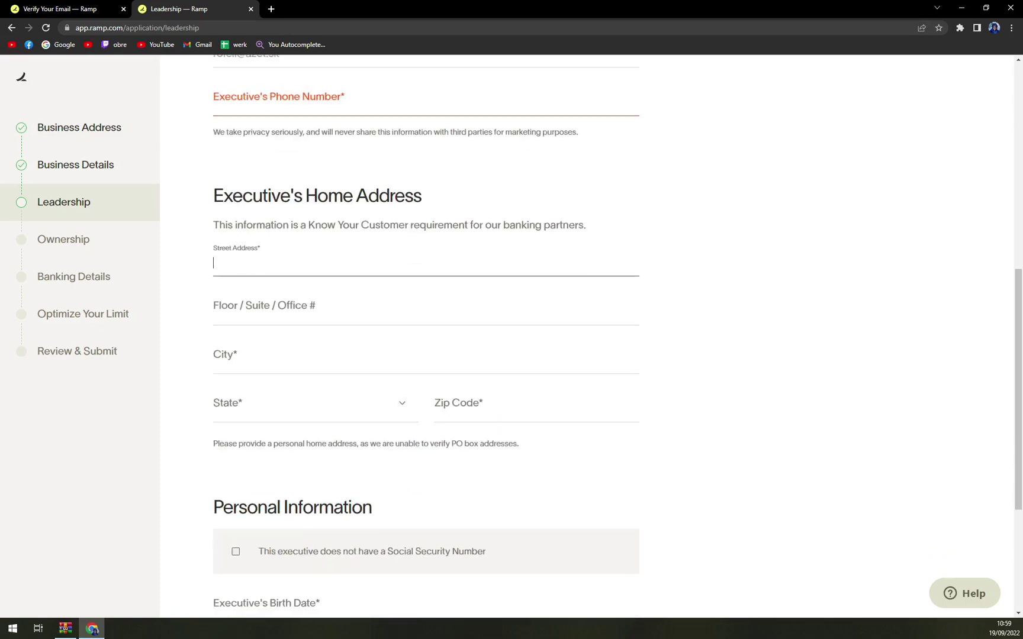
pyautogui.scroll(3, 276, 290)
pyautogui.hotkey('shift', 'Tab')
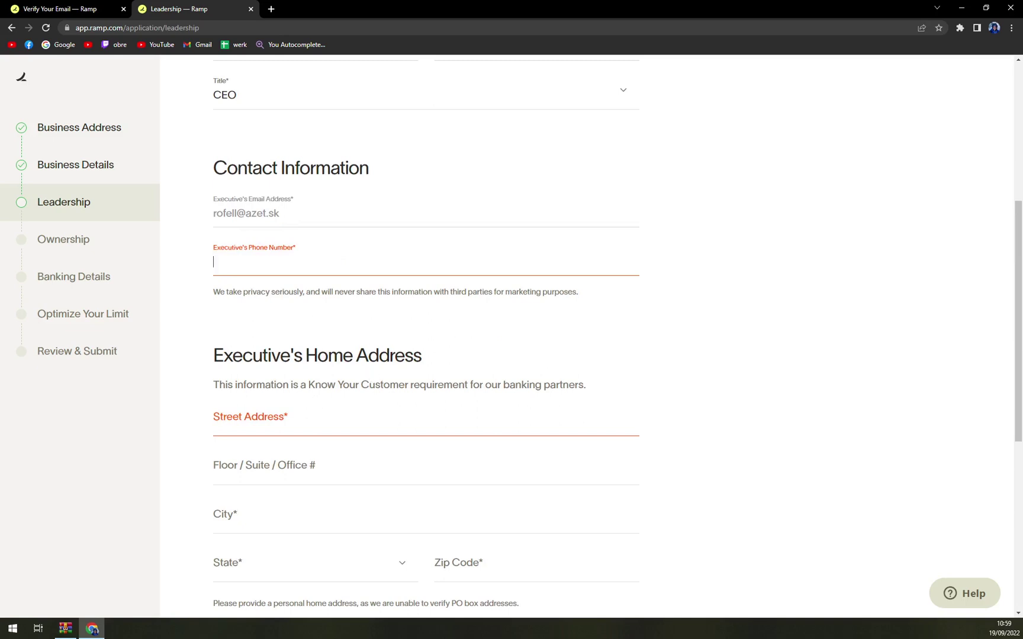
pyautogui.scroll(5, 317, 431)
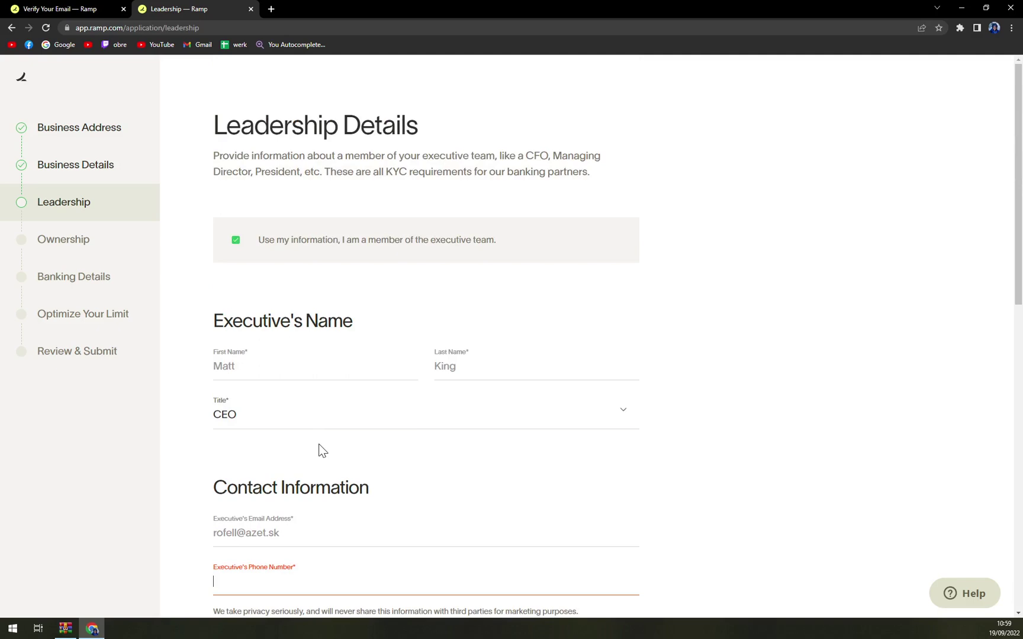
pyautogui.scroll(-9, 318, 452)
pyautogui.scroll(4, 315, 456)
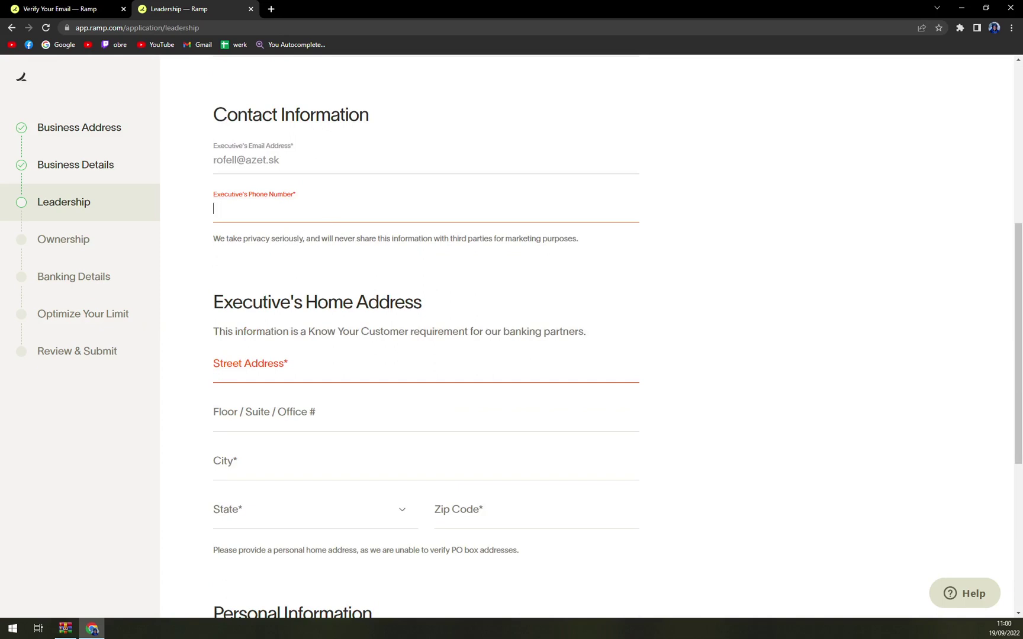
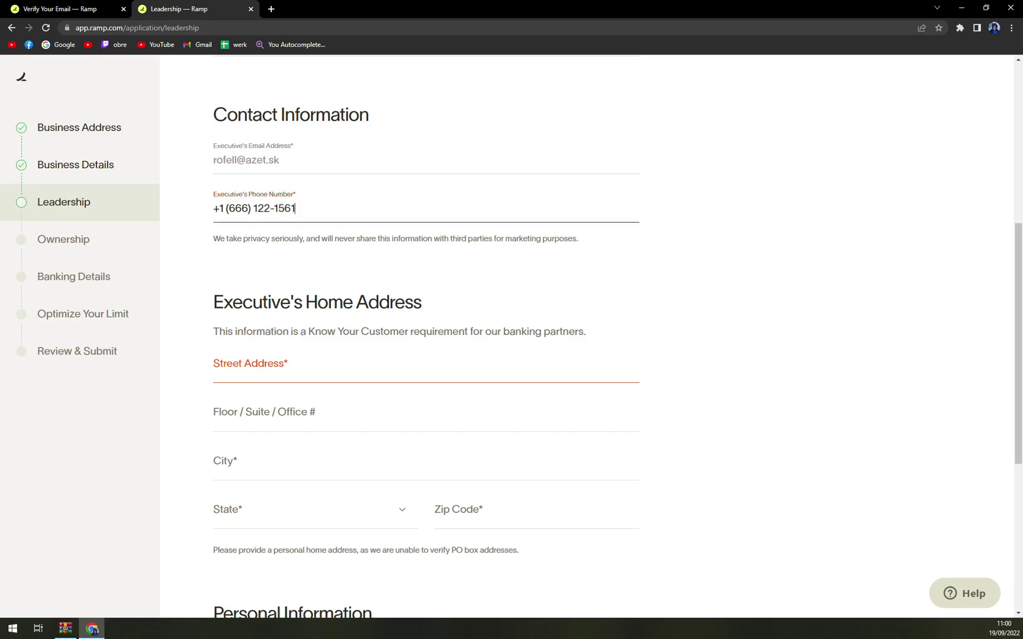
# Step: Fill the executive's home address from the first Texas suggestion and add the zip code
pyautogui.click(214, 378)
pyautogui.write('Texqa')
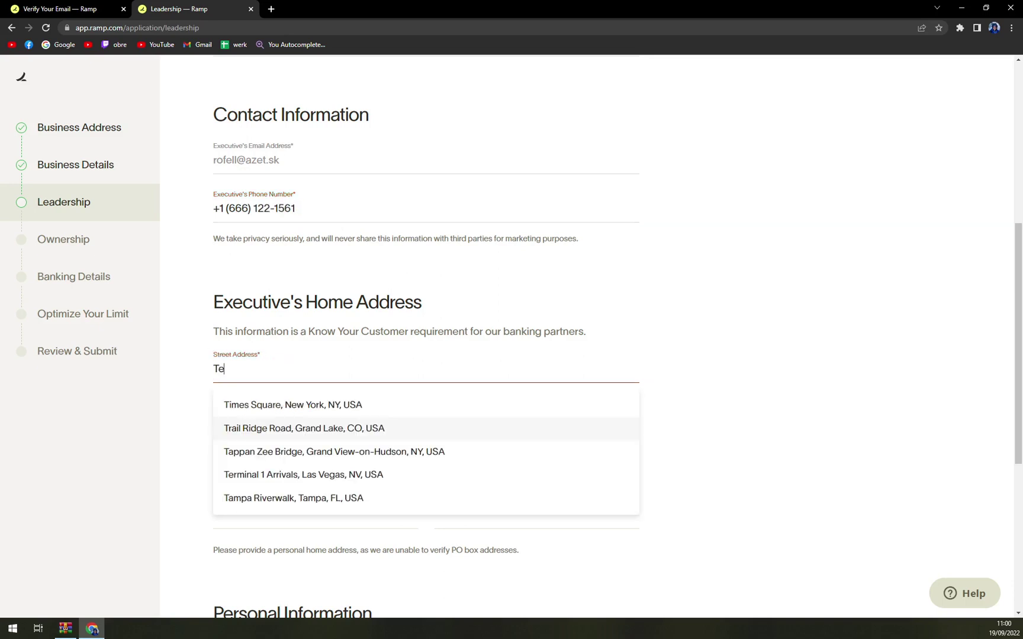
pyautogui.click(254, 405)
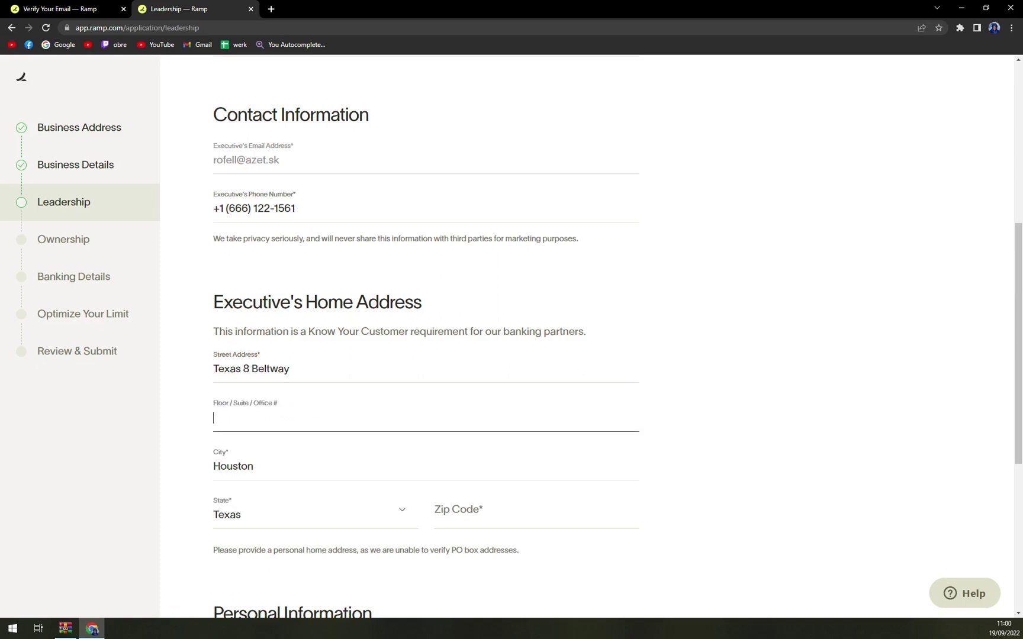
pyautogui.scroll(-3, 426, 331)
pyautogui.click(450, 356)
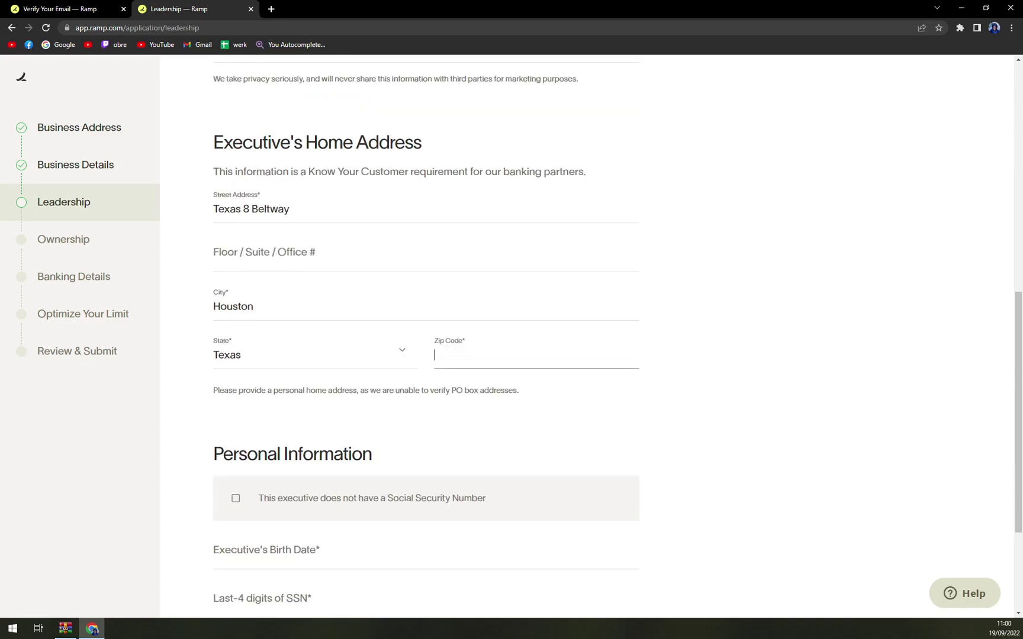
pyautogui.write('77510')
pyautogui.scroll(-3, 468, 325)
pyautogui.scroll(3, 533, 333)
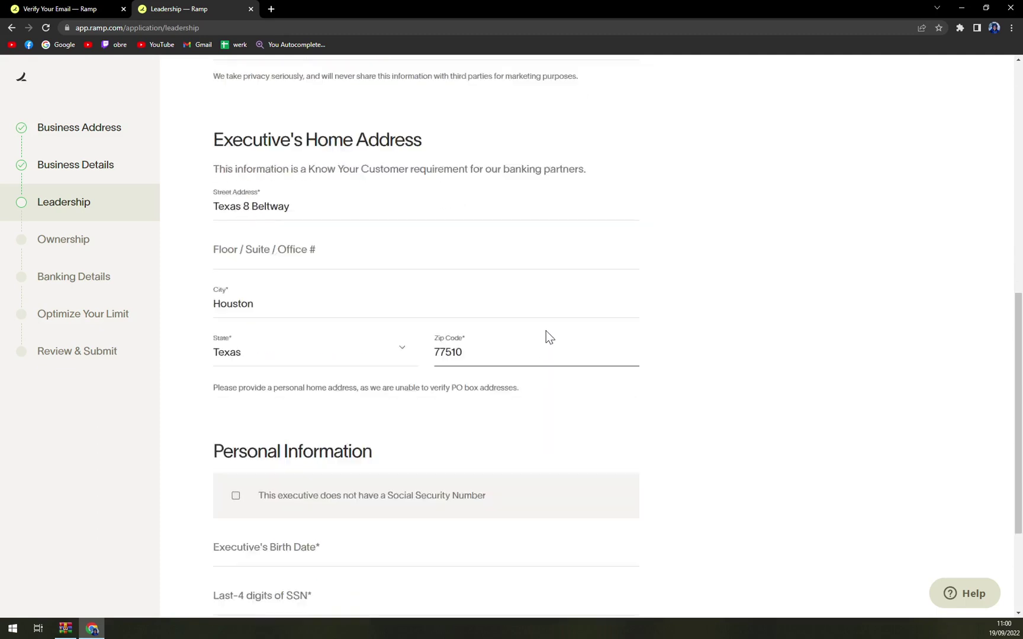
pyautogui.scroll(-4, 645, 401)
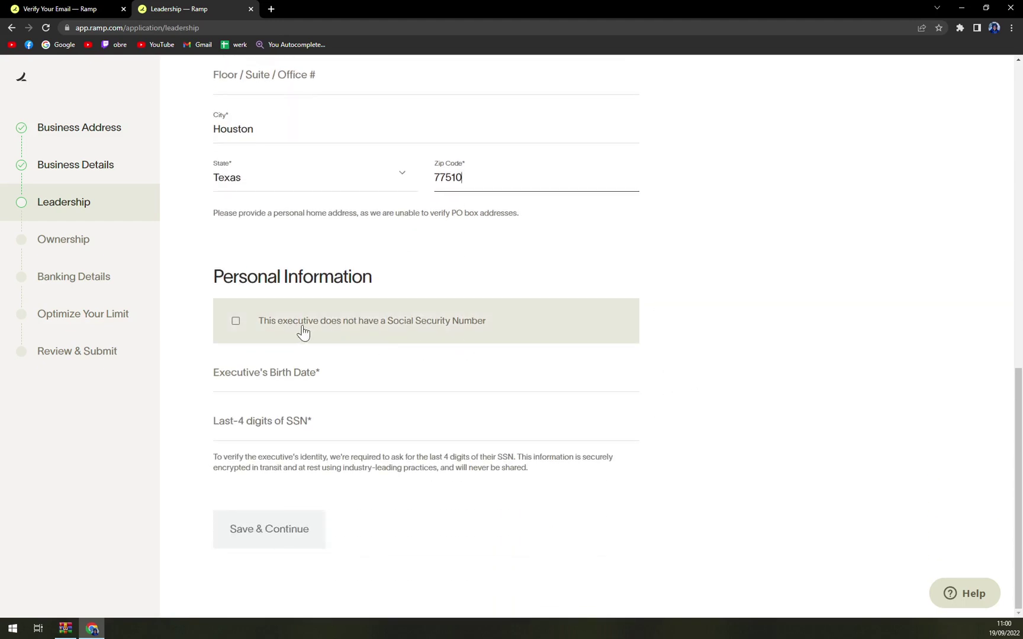
# Step: Mark the executive as having no SSN, enter their birth date, and start the passport's last four digits
pyautogui.click(235, 329)
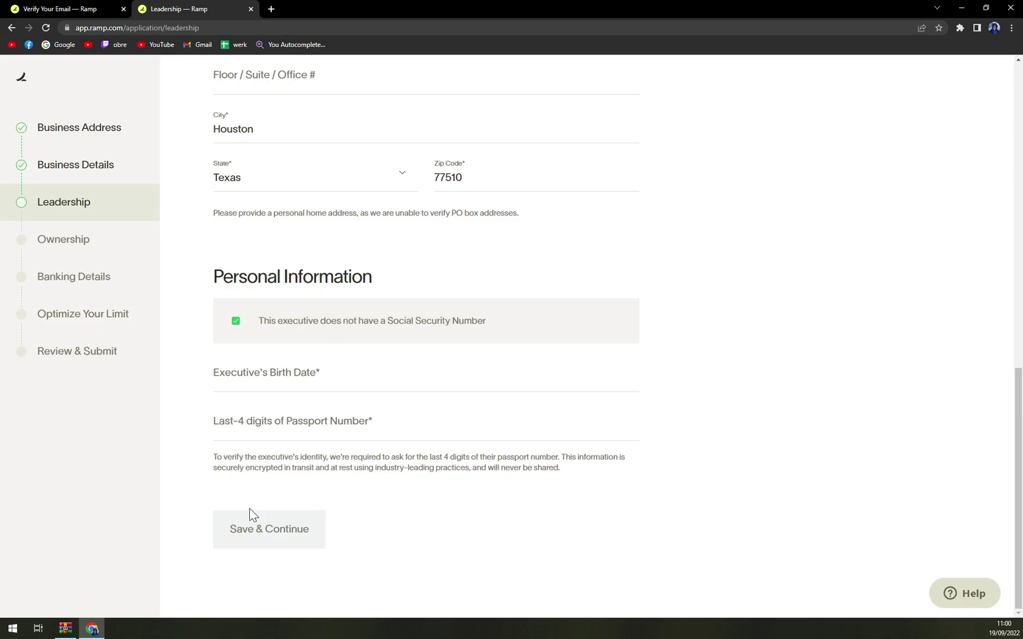
pyautogui.click(491, 378)
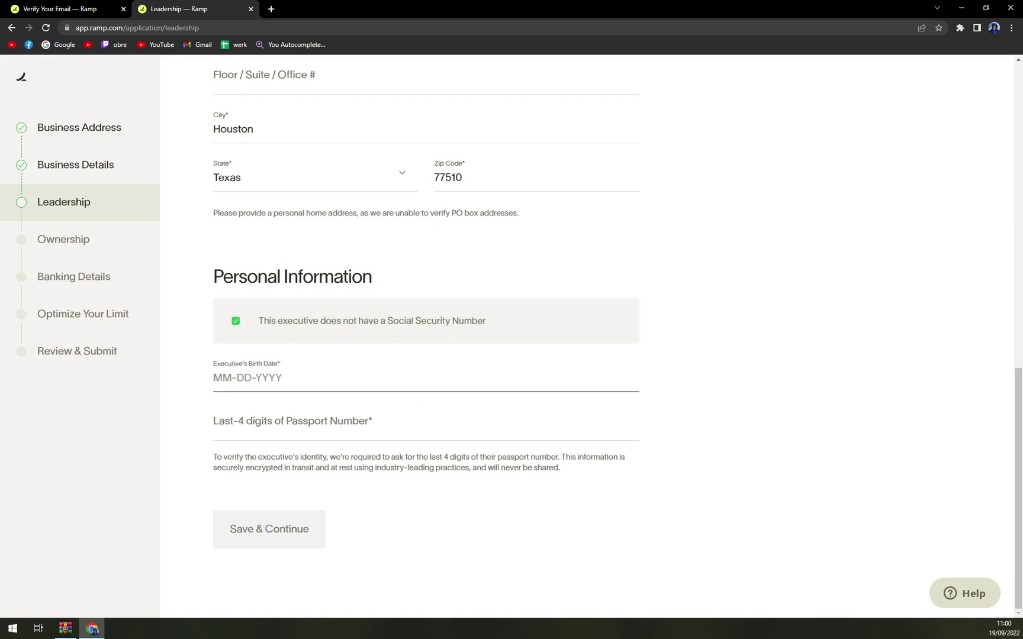
pyautogui.write('0955')
pyautogui.press('BackSpace')
pyautogui.press('BackSpace')
pyautogui.click(215, 426)
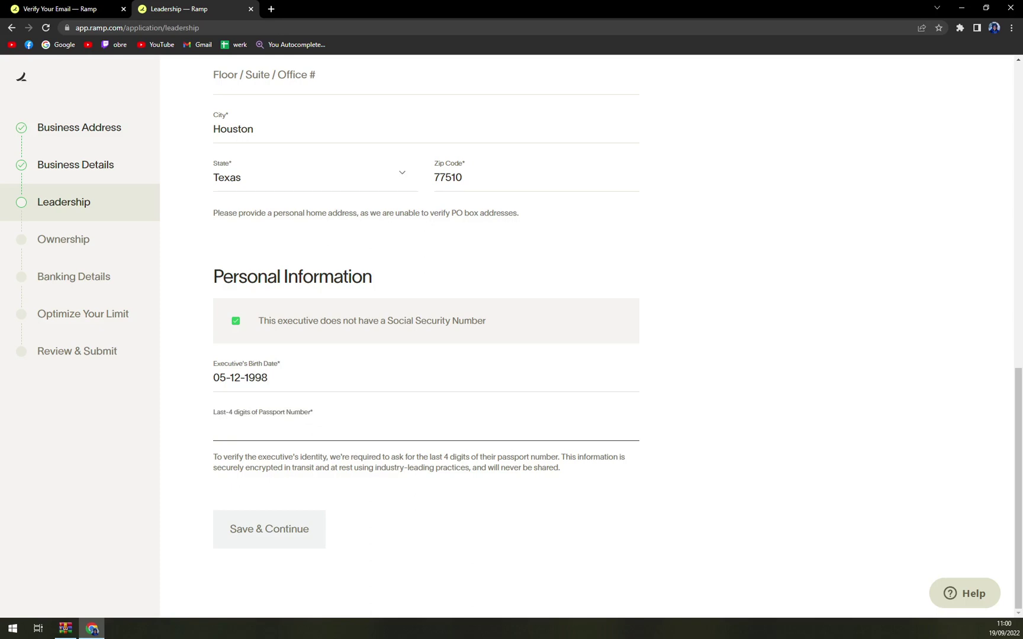
pyautogui.click(312, 521)
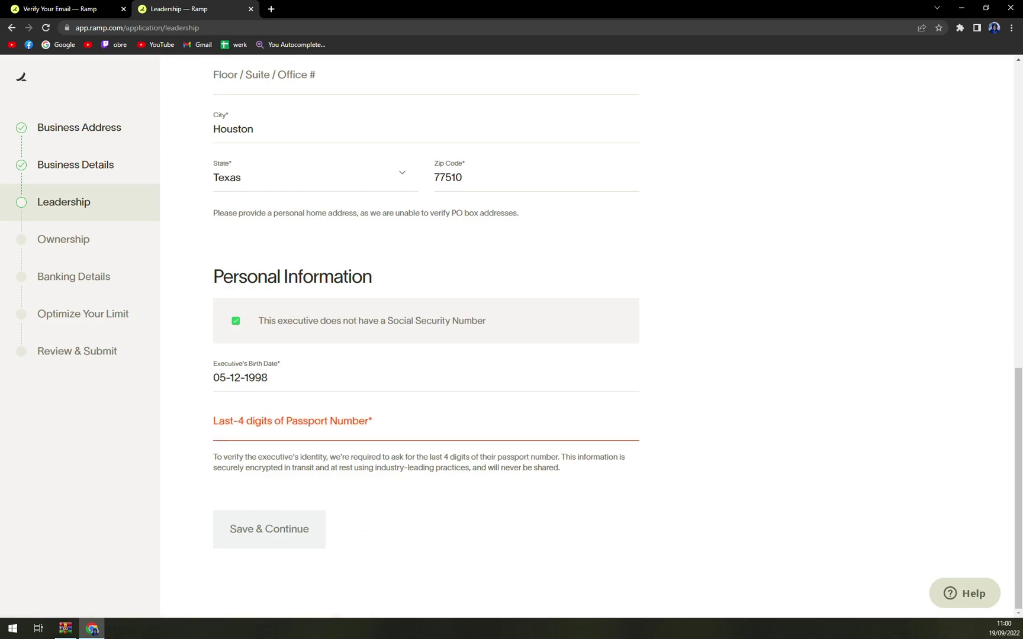
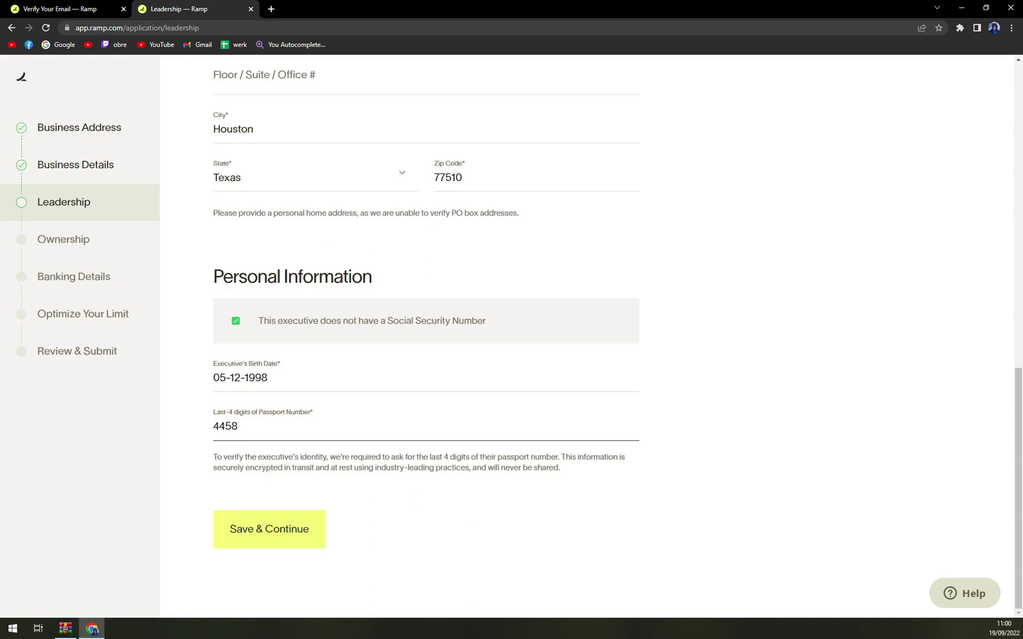
# Step: Finish the passport's last four digits, keep the unverified address, and declare no individual owns 25% or more
pyautogui.click(270, 528)
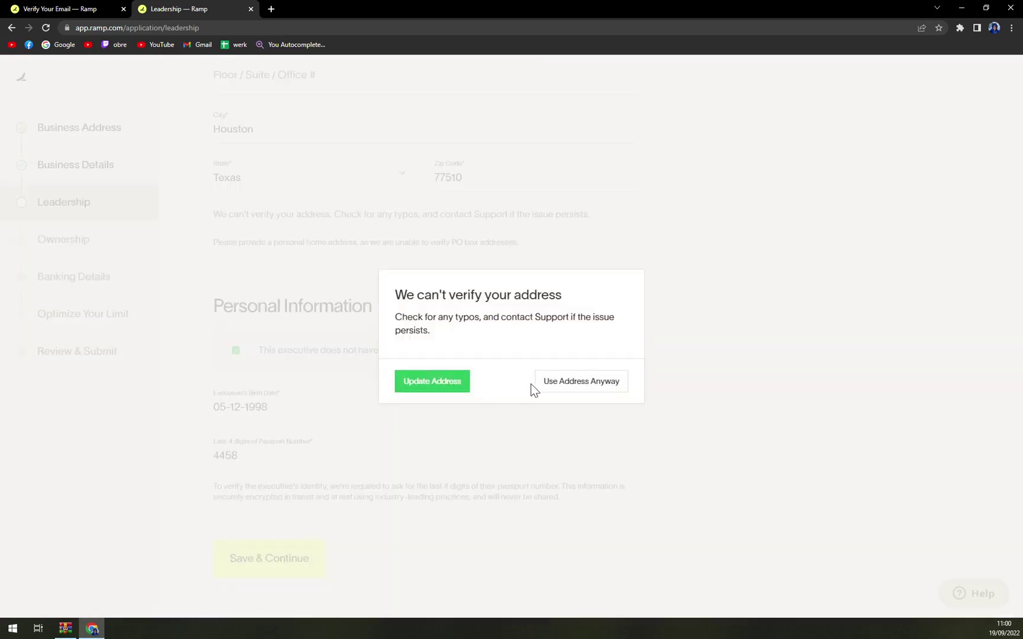
pyautogui.click(564, 384)
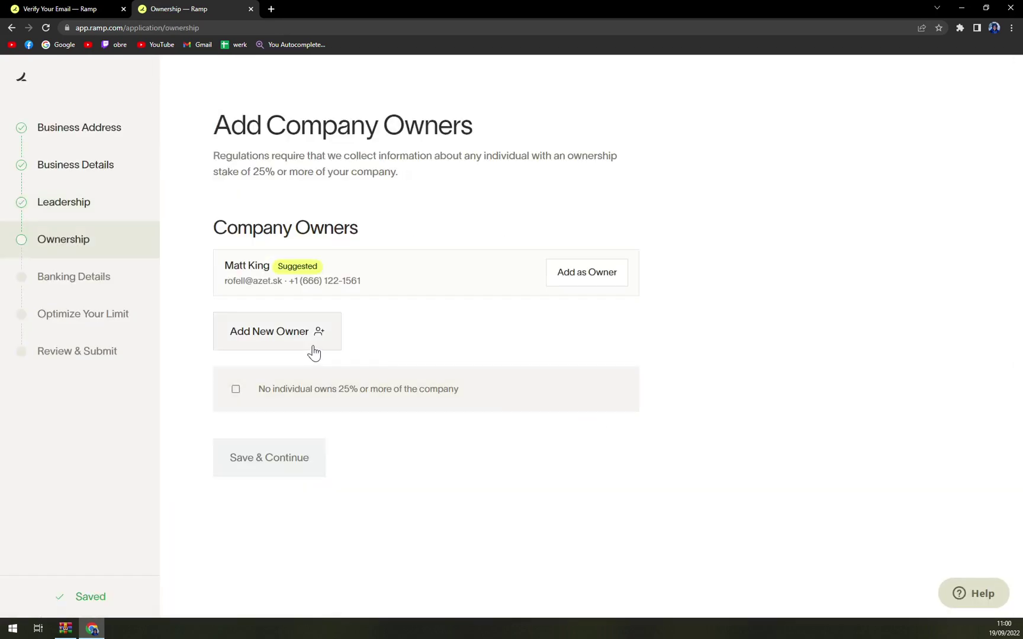
pyautogui.click(318, 394)
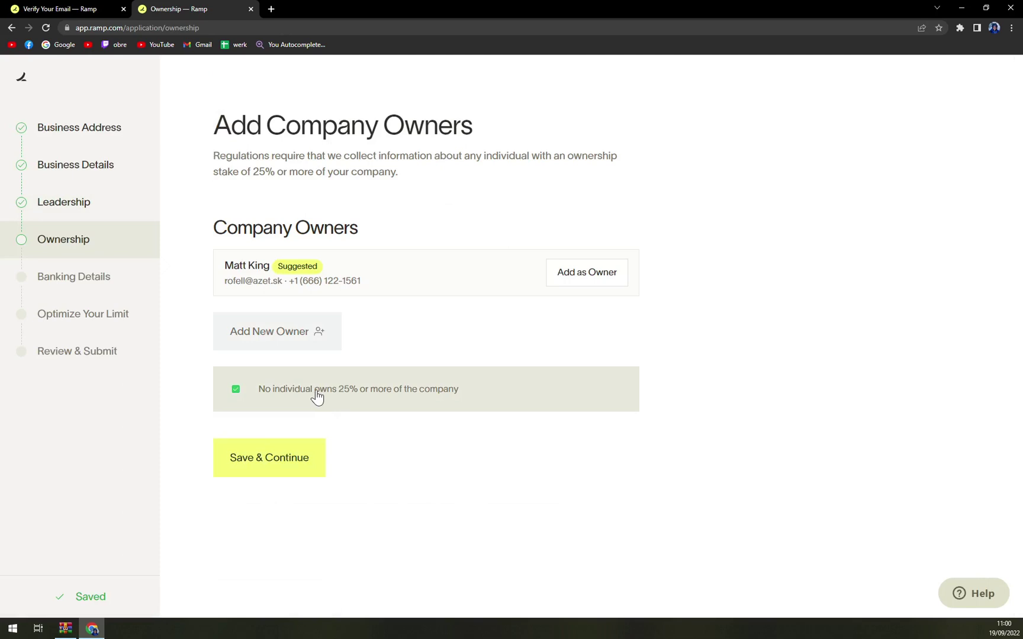
pyautogui.click(294, 462)
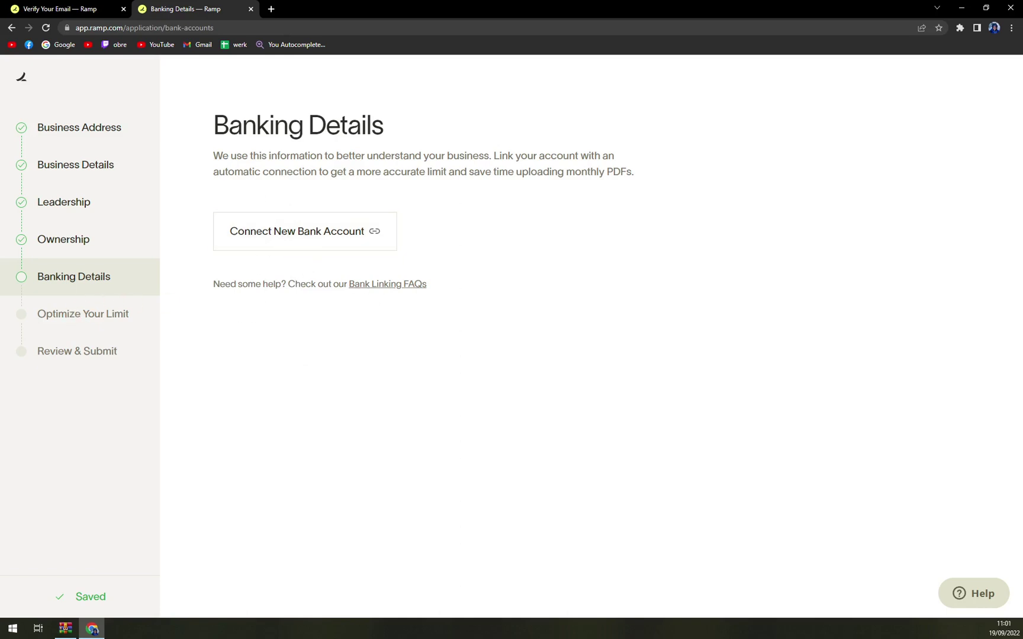
pyautogui.moveTo(395, 156); pyautogui.dragTo(646, 182)
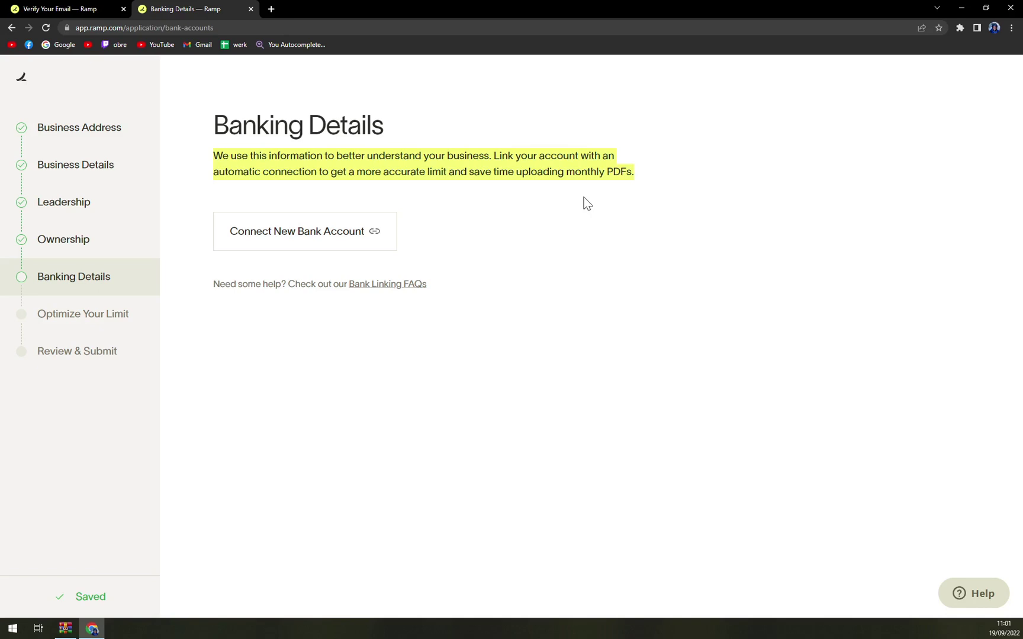
pyautogui.click(338, 232)
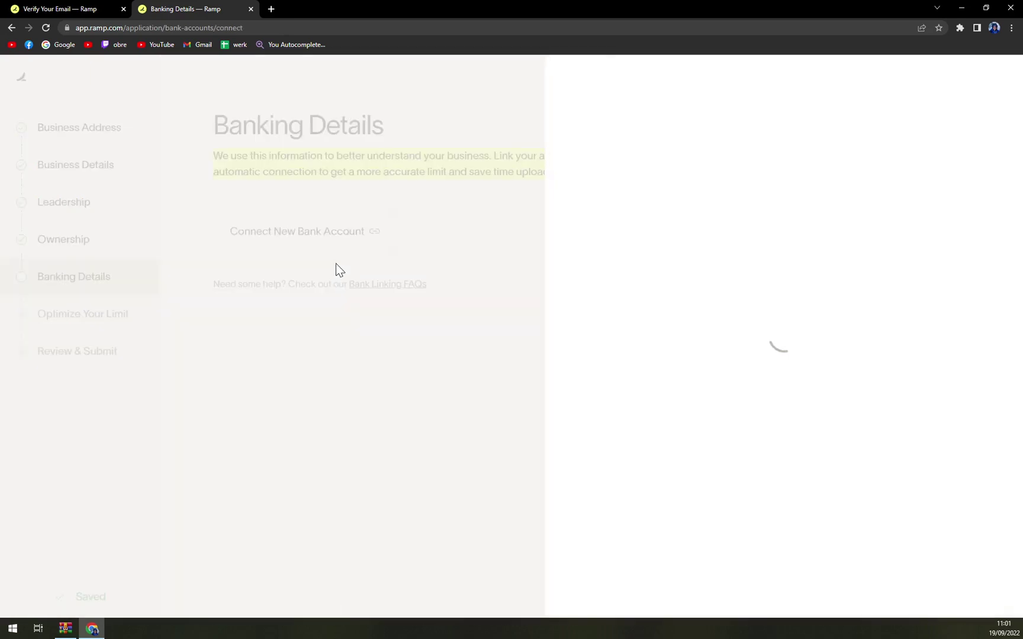
pyautogui.click(655, 334)
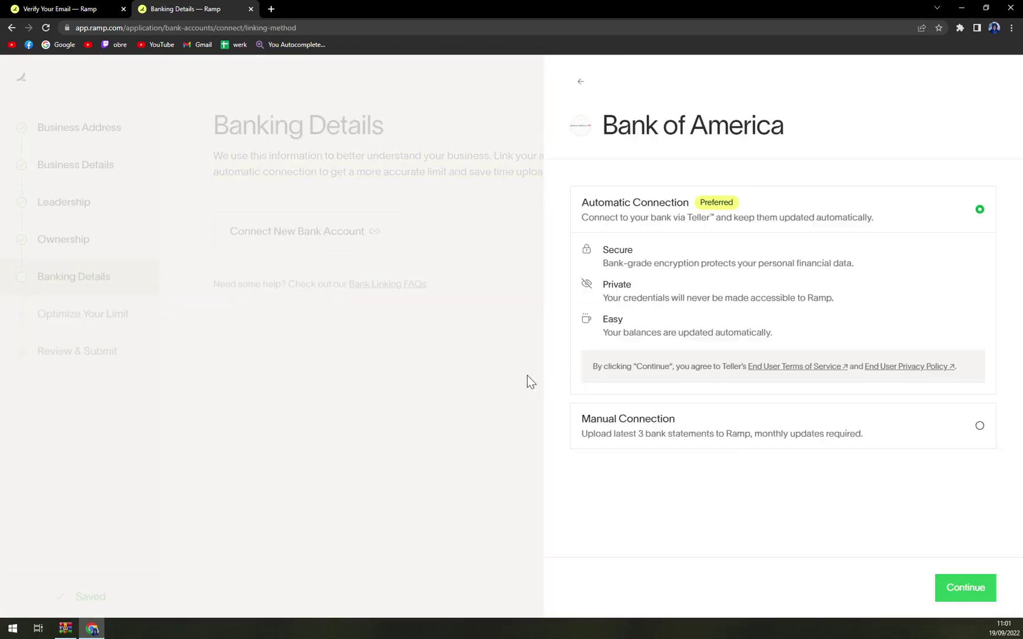
pyautogui.click(960, 587)
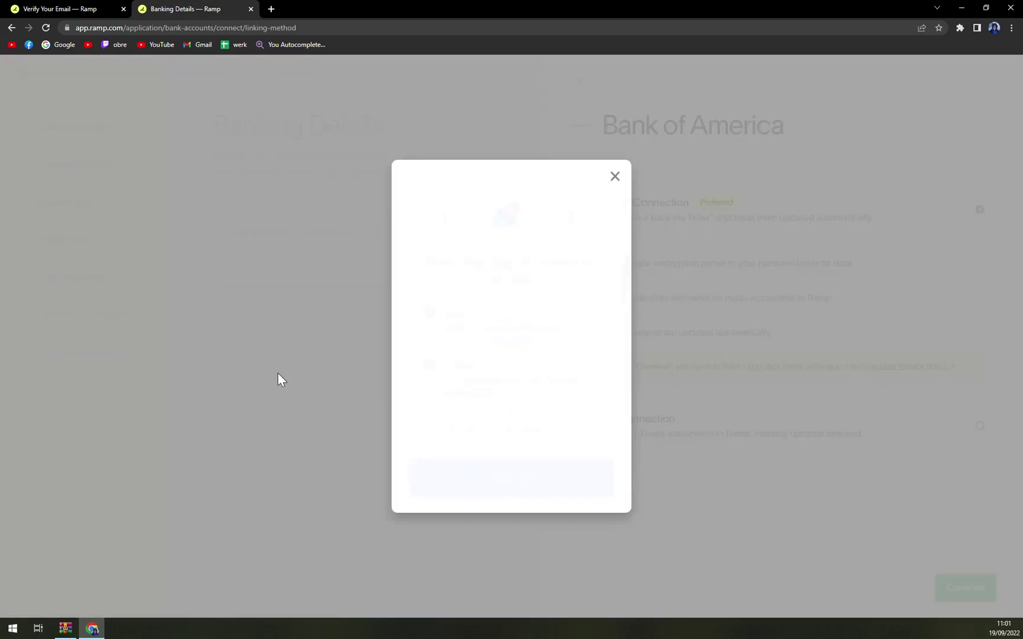
pyautogui.click(614, 177)
pyautogui.click(569, 82)
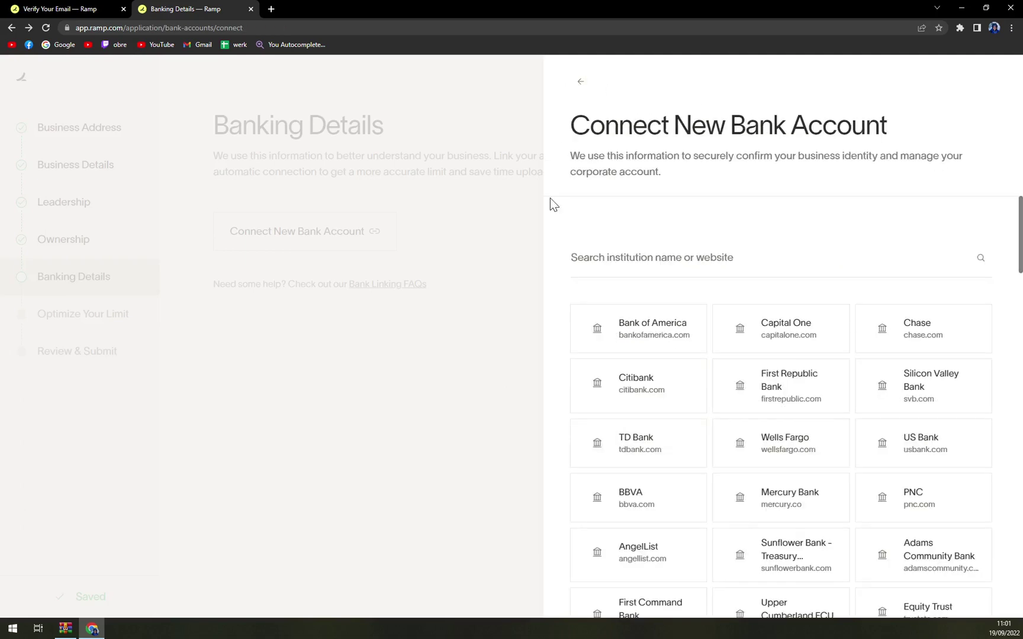
pyautogui.click(460, 380)
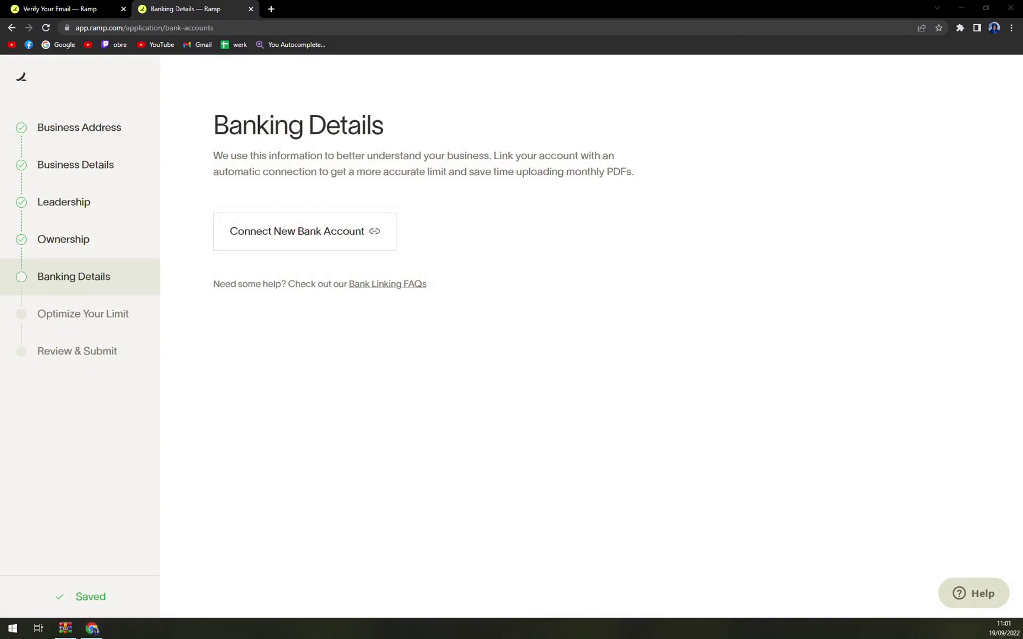
# Step: Open the Connect New Bank Account list and select FirstBank Lexington - Business Banking
pyautogui.click(306, 240)
pyautogui.scroll(-6, 770, 402)
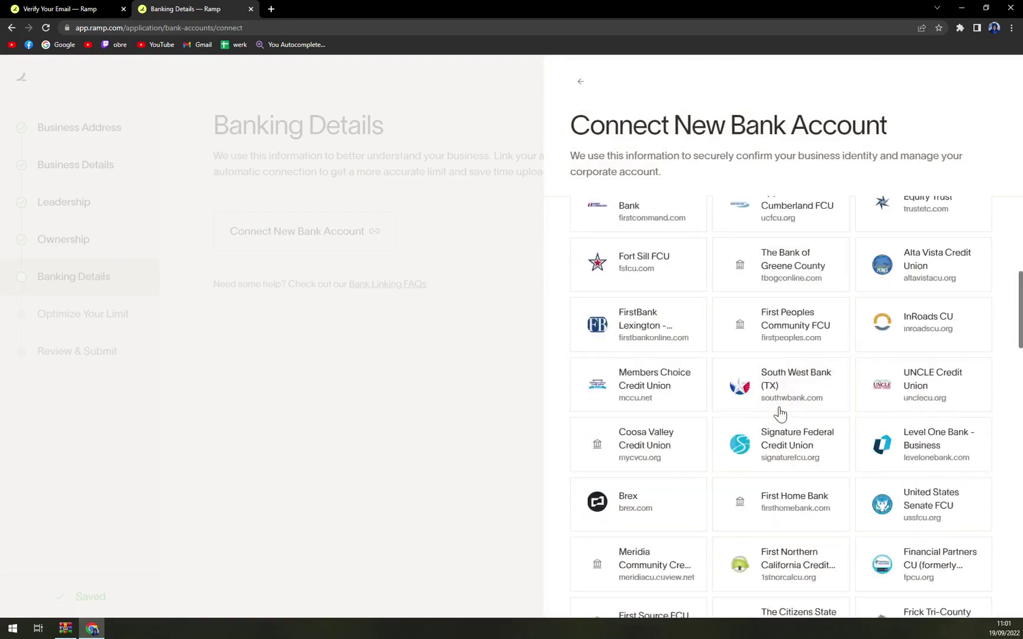
pyautogui.scroll(-15, 778, 414)
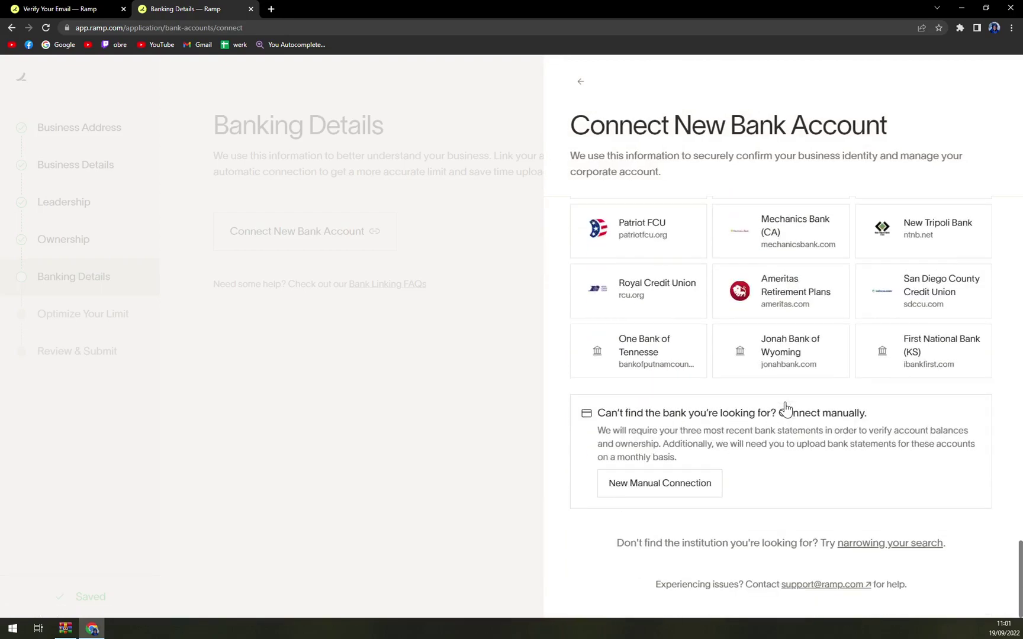
pyautogui.scroll(3, 784, 405)
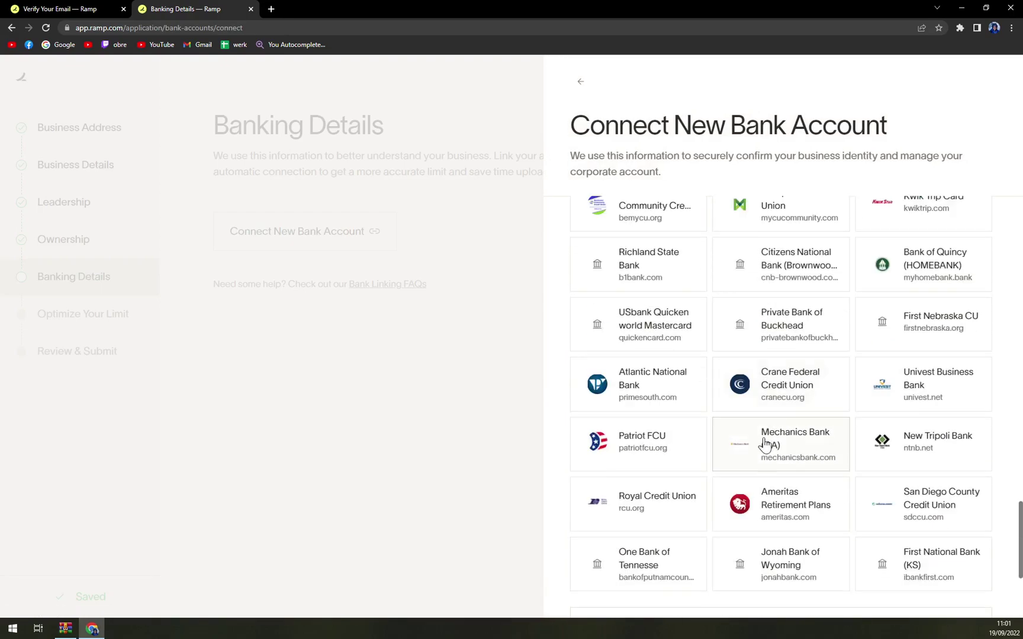
pyautogui.scroll(15, 765, 442)
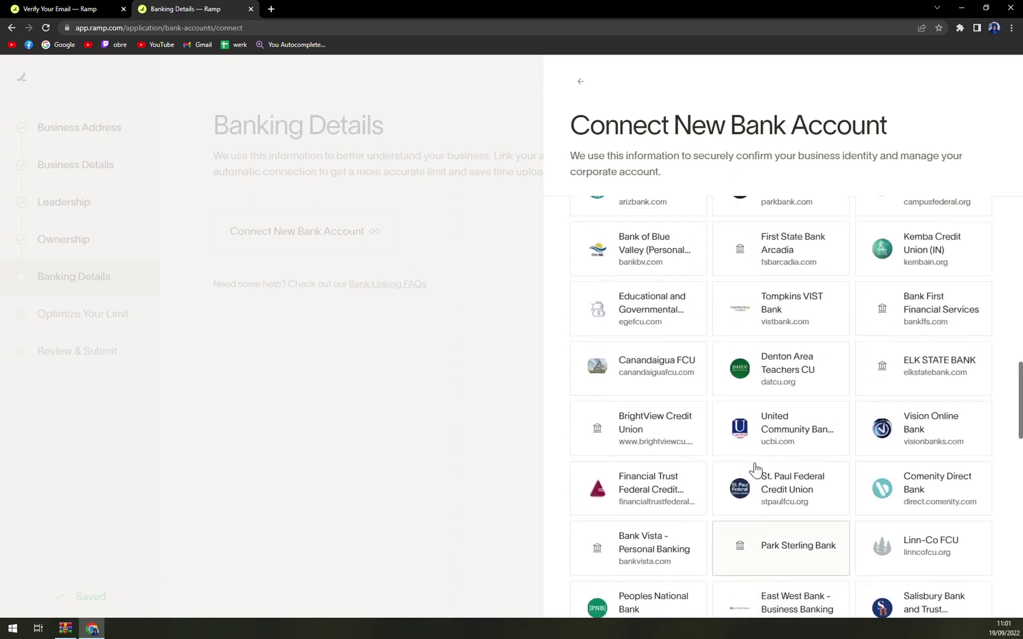
pyautogui.scroll(3, 755, 469)
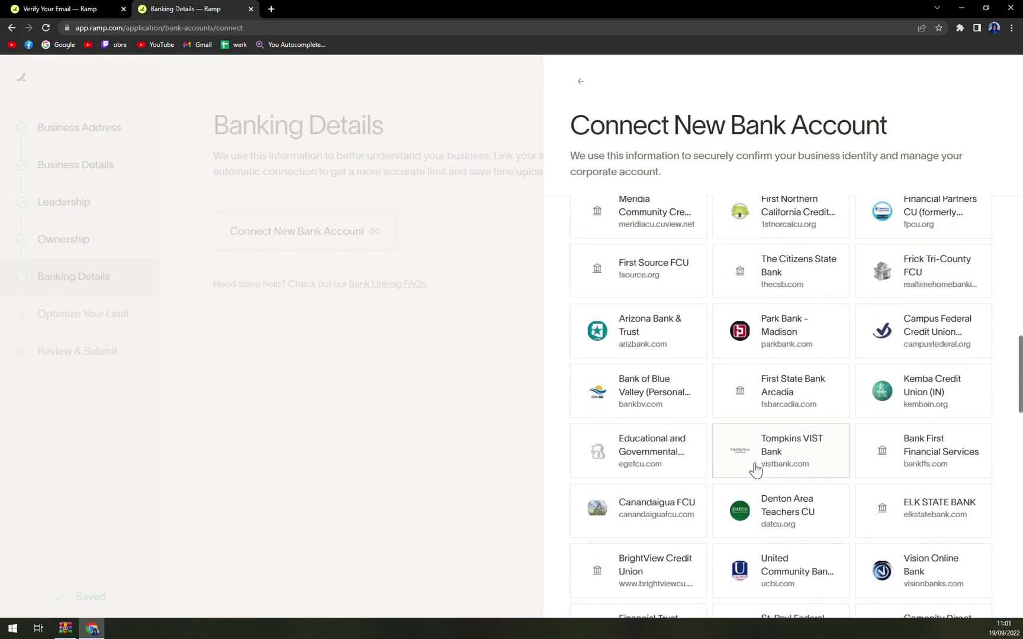
pyautogui.scroll(4, 755, 469)
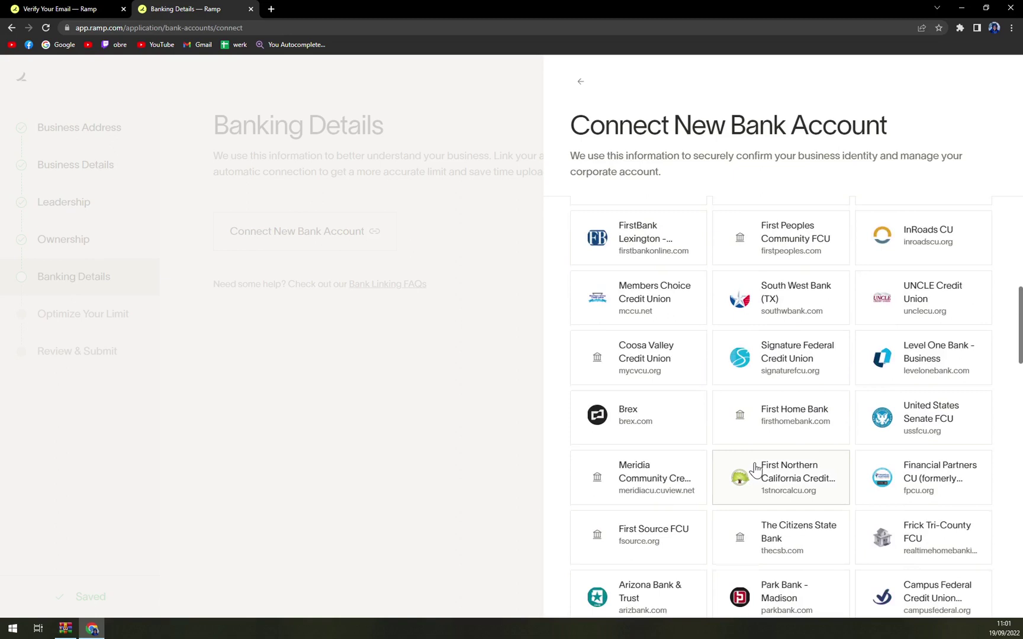
pyautogui.scroll(6, 755, 469)
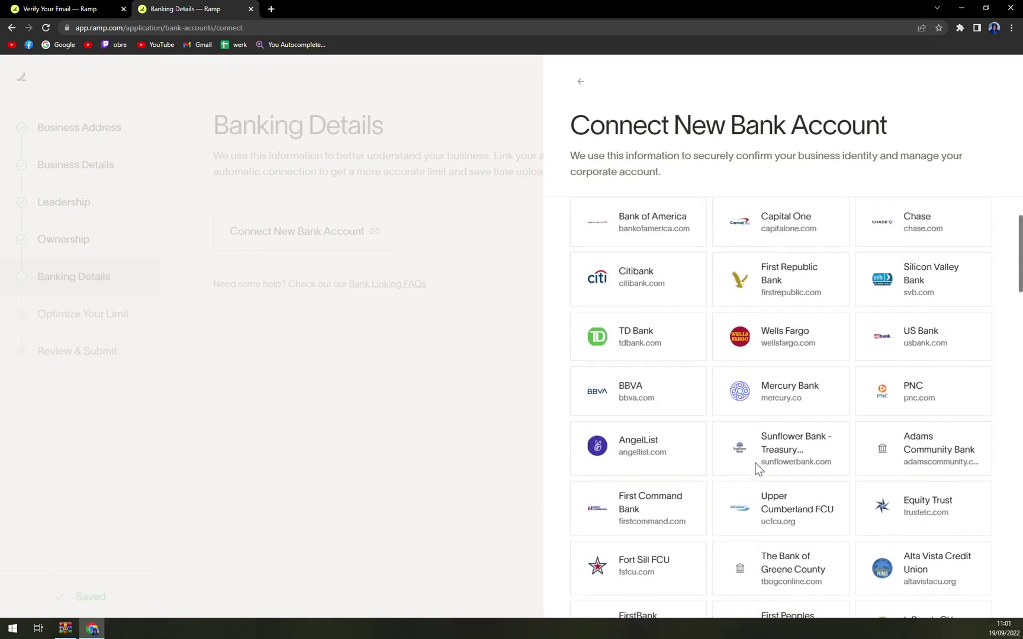
pyautogui.scroll(1, 755, 470)
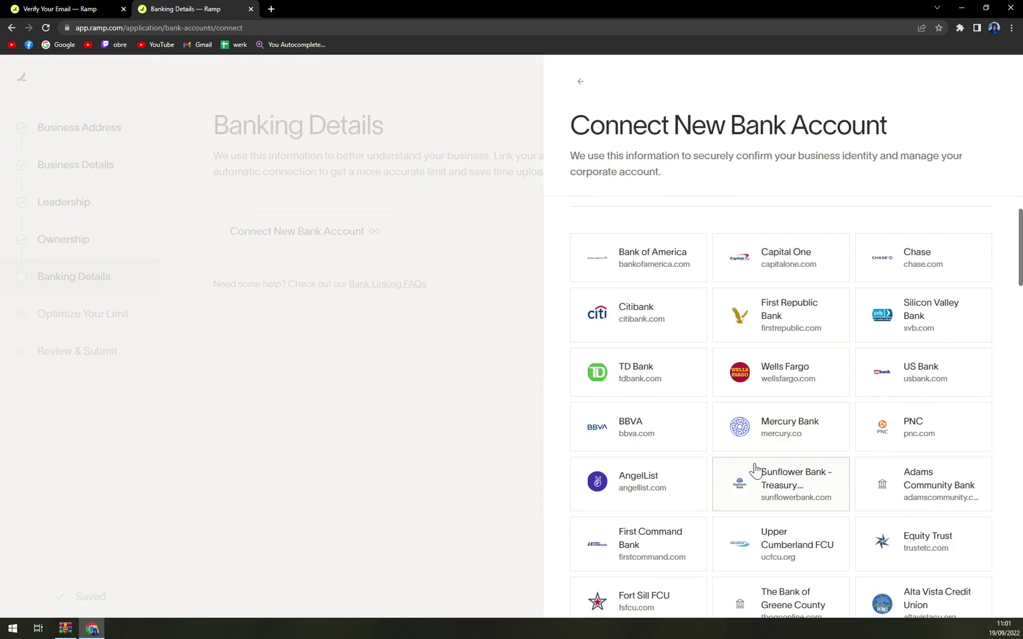
pyautogui.scroll(-2, 752, 485)
pyautogui.scroll(-3, 663, 438)
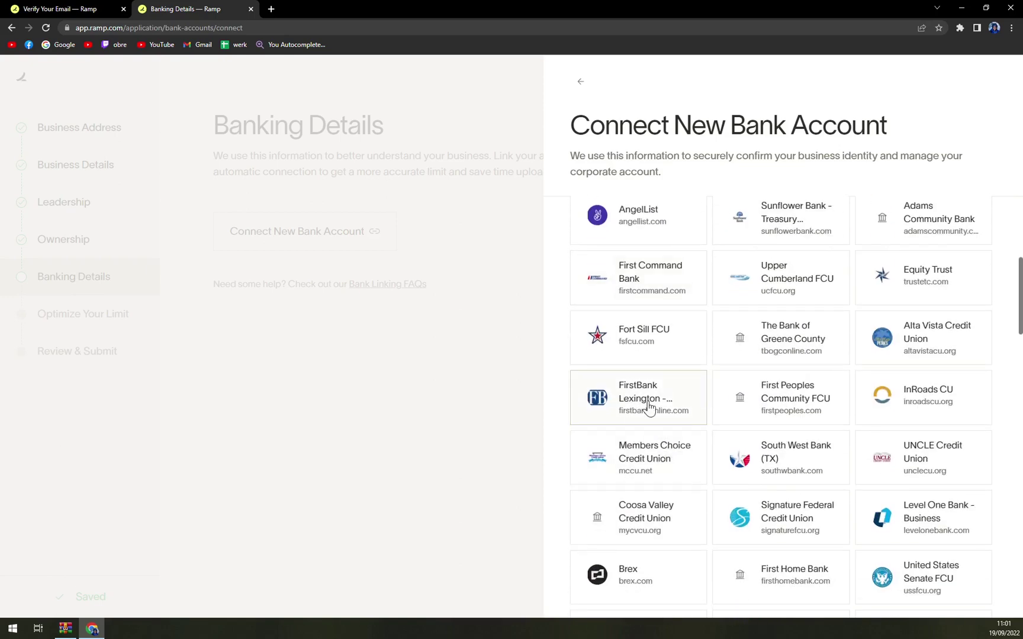
pyautogui.click(645, 408)
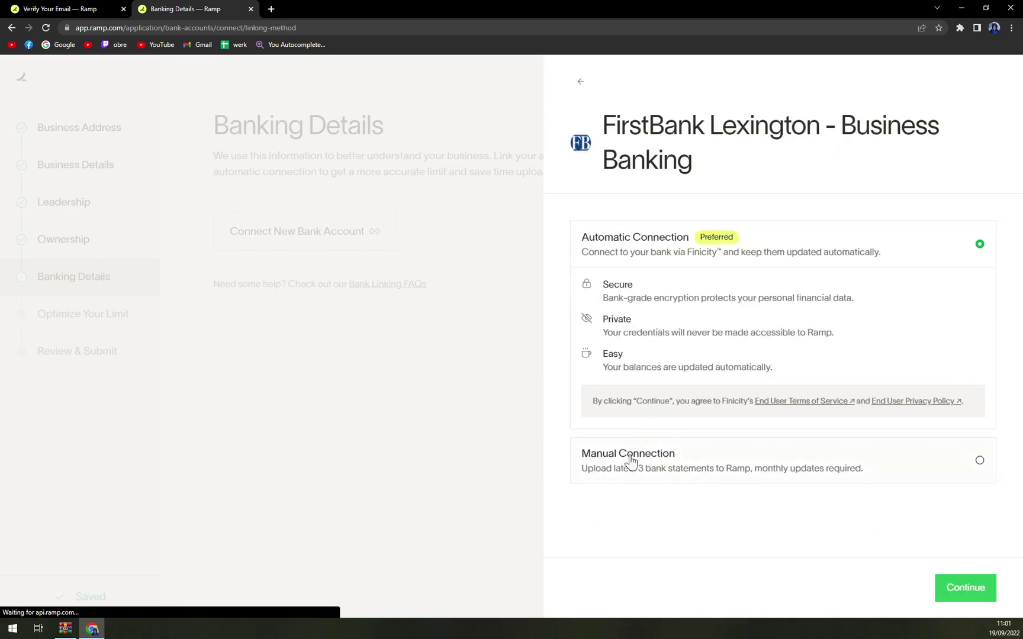
# Step: Back out of Finicity's FirstBank data-sharing page and close the Connect New Bank Account panel
pyautogui.click(961, 577)
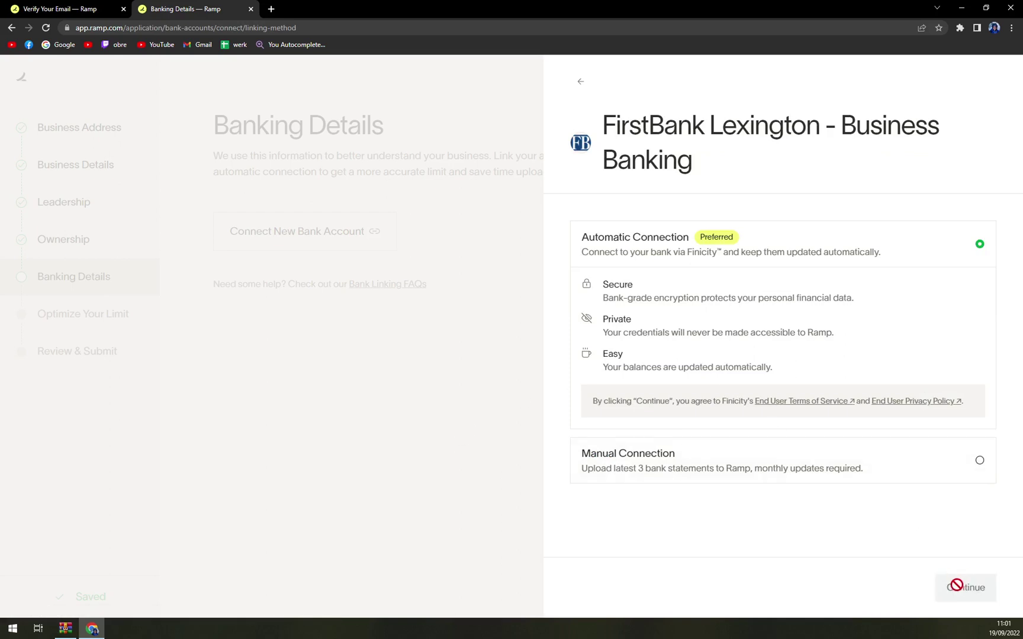
pyautogui.click(743, 465)
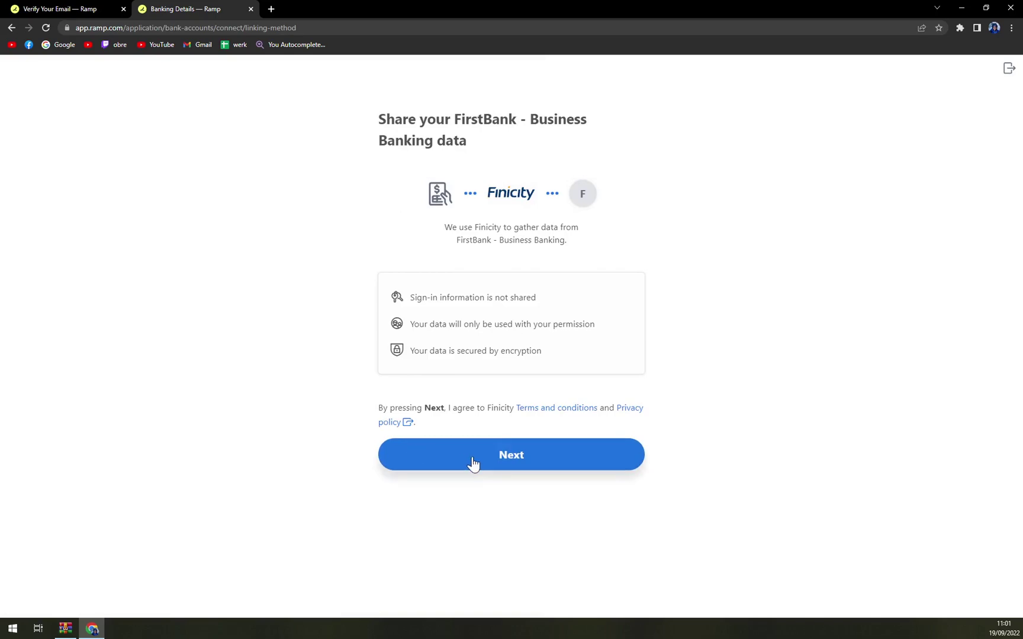
pyautogui.click(11, 30)
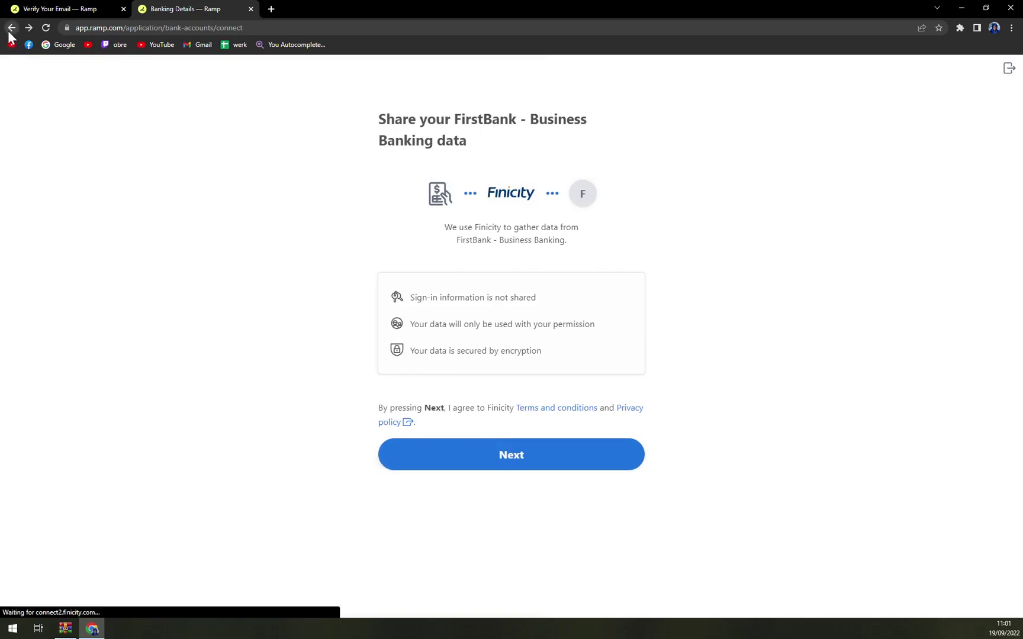
pyautogui.click(196, 261)
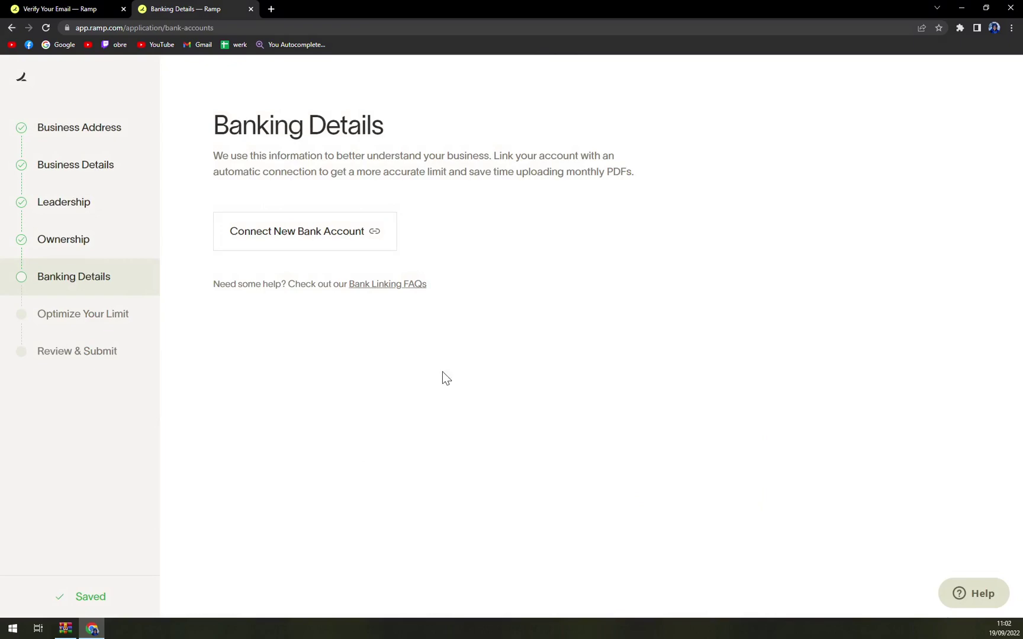
# Step: Switch to the first browser tab, which loads the ramp.com homepage
pyautogui.click(107, 8)
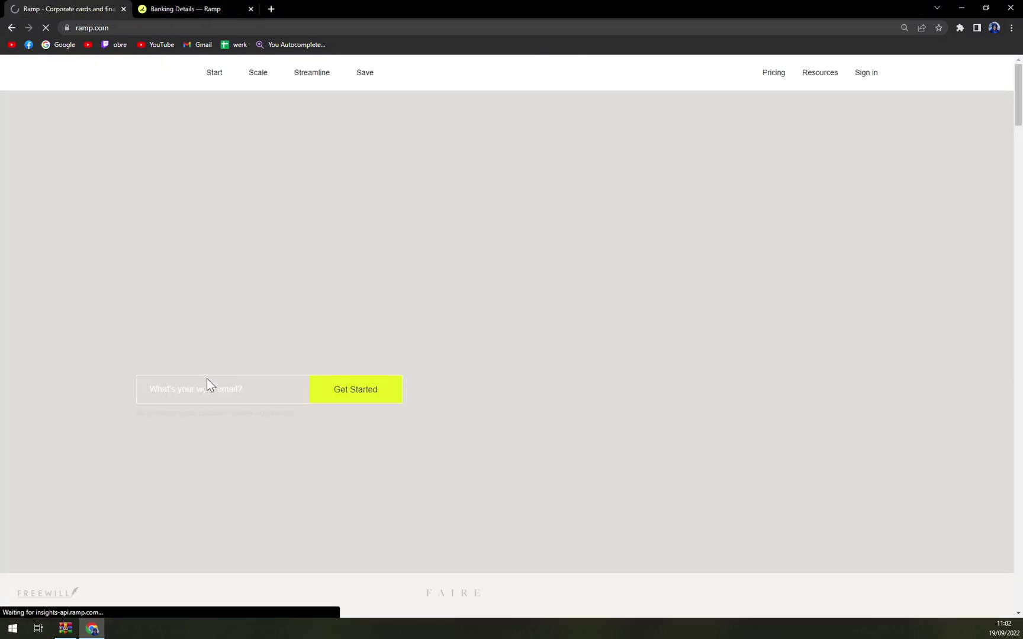